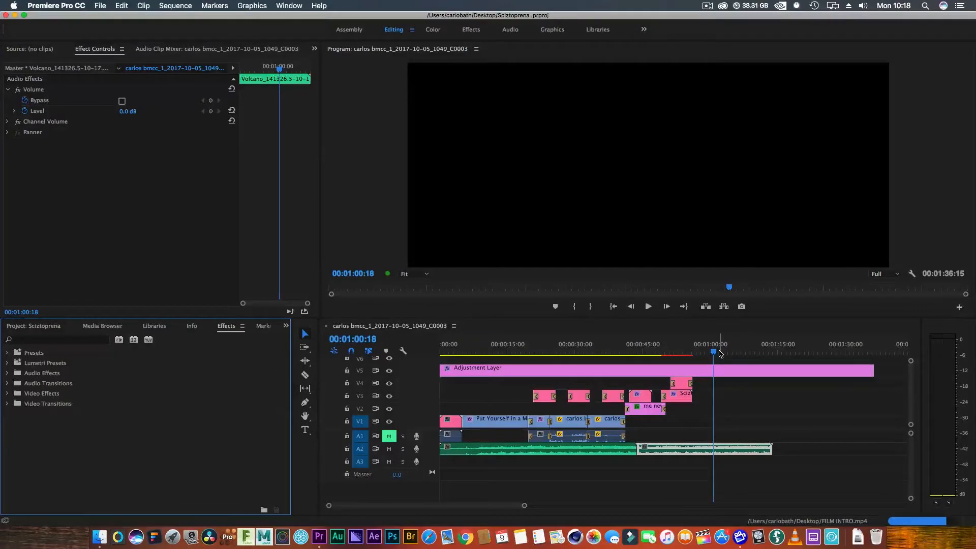
# Step: Scrub through the credits section of the sequence between about 00:00:39 and 00:00:54 to review the existing edit
pyautogui.moveTo(714, 351); pyautogui.dragTo(616, 348)
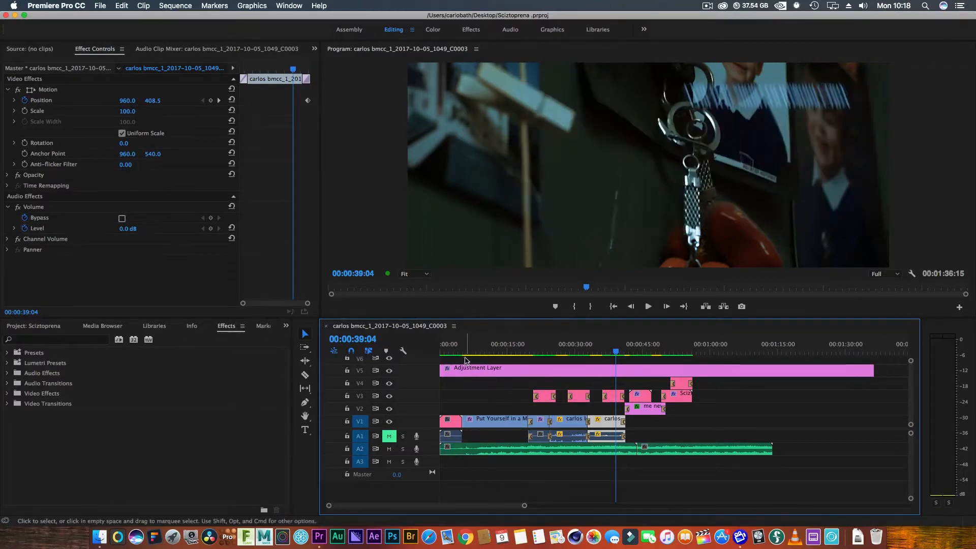
pyautogui.moveTo(615, 355); pyautogui.dragTo(686, 355)
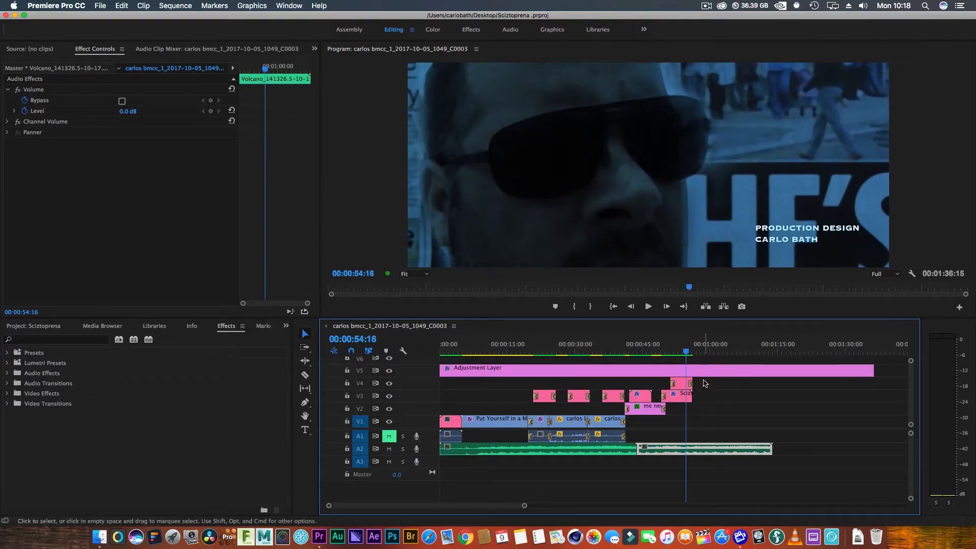
pyautogui.moveTo(686, 354); pyautogui.dragTo(635, 365)
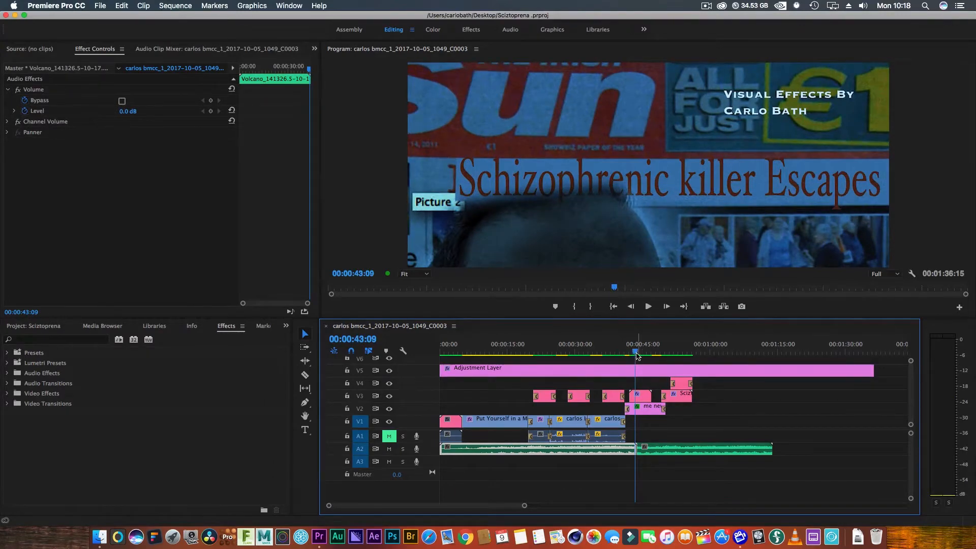
pyautogui.moveTo(637, 356); pyautogui.dragTo(677, 362)
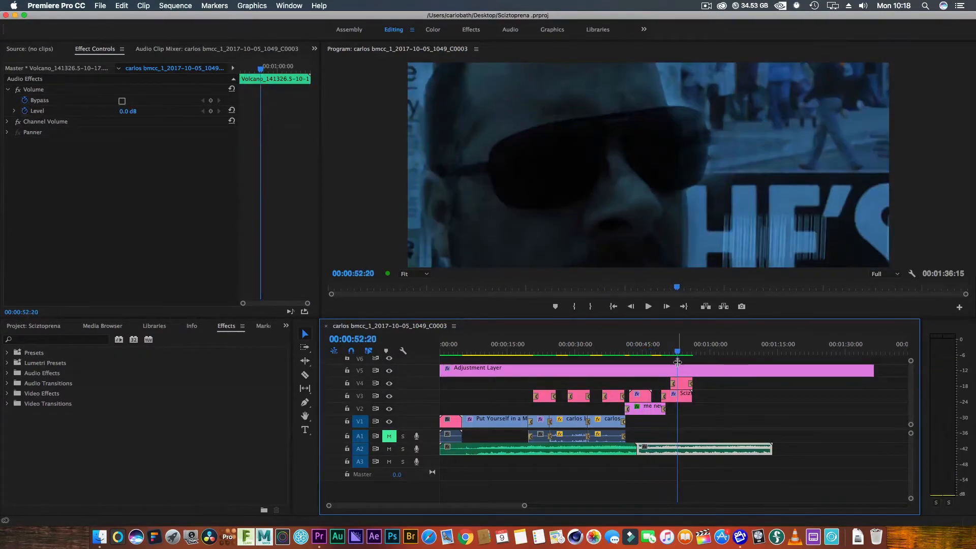
# Step: Import the b-roll clip ending in 04.mov from the skizto broll folder into the project
pyautogui.click(34, 328)
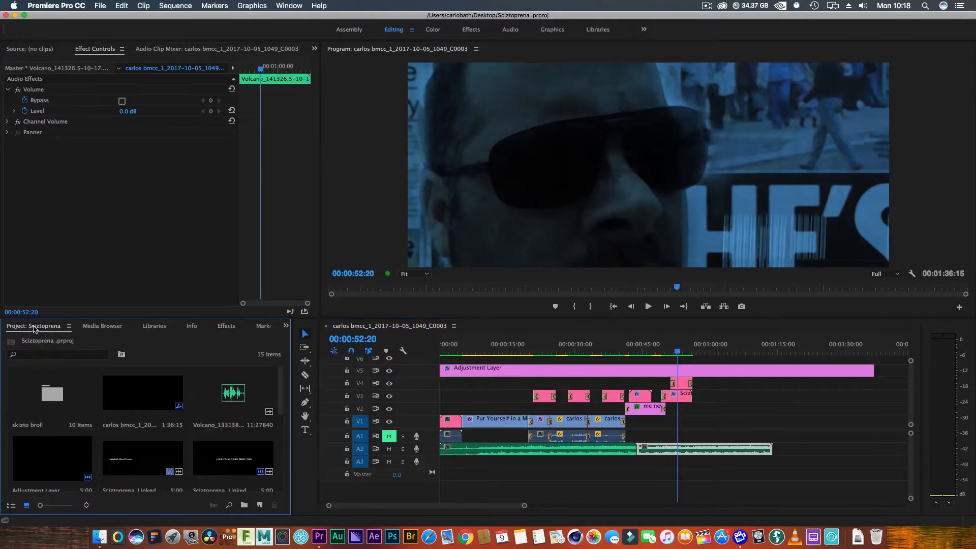
pyautogui.click(101, 6)
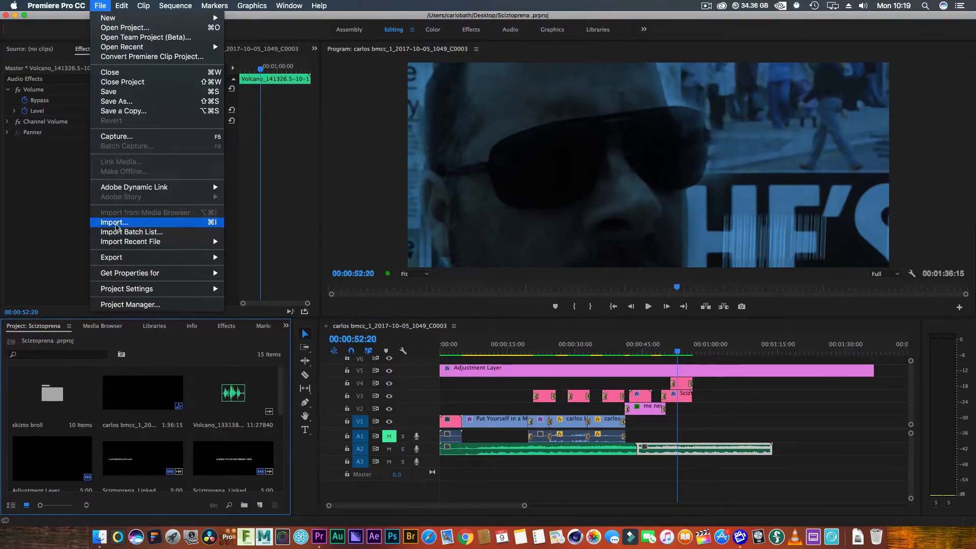
pyautogui.click(116, 223)
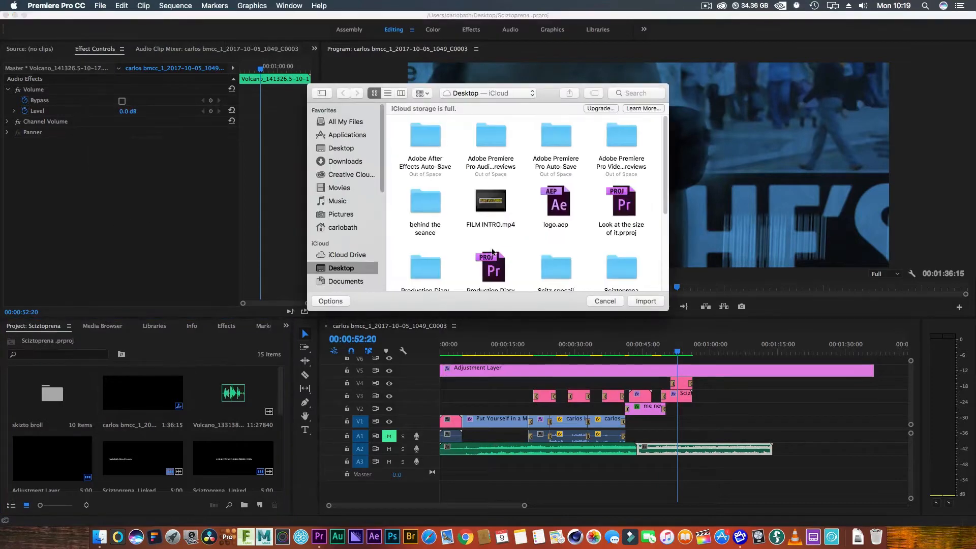
pyautogui.scroll(-5, 533, 246)
pyautogui.doubleClick(496, 185)
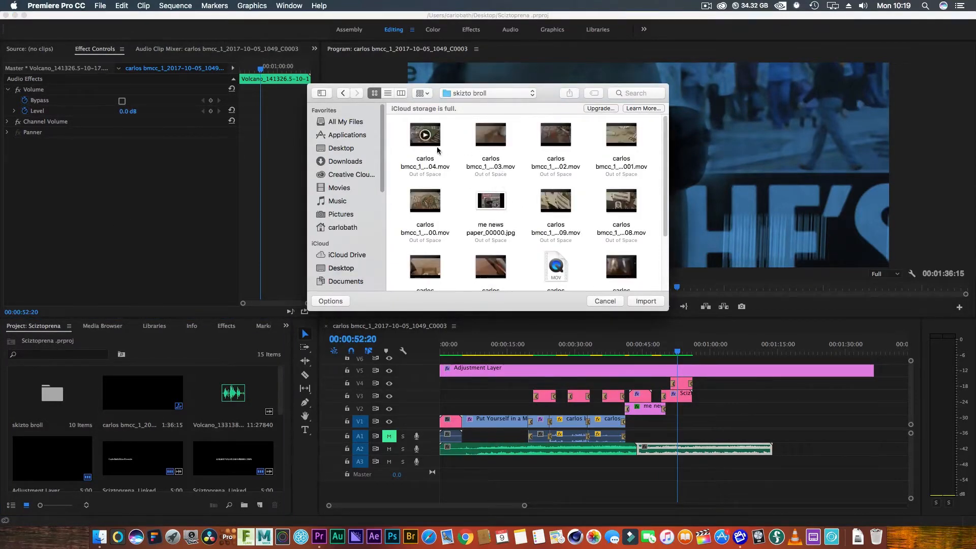
pyautogui.click(434, 142)
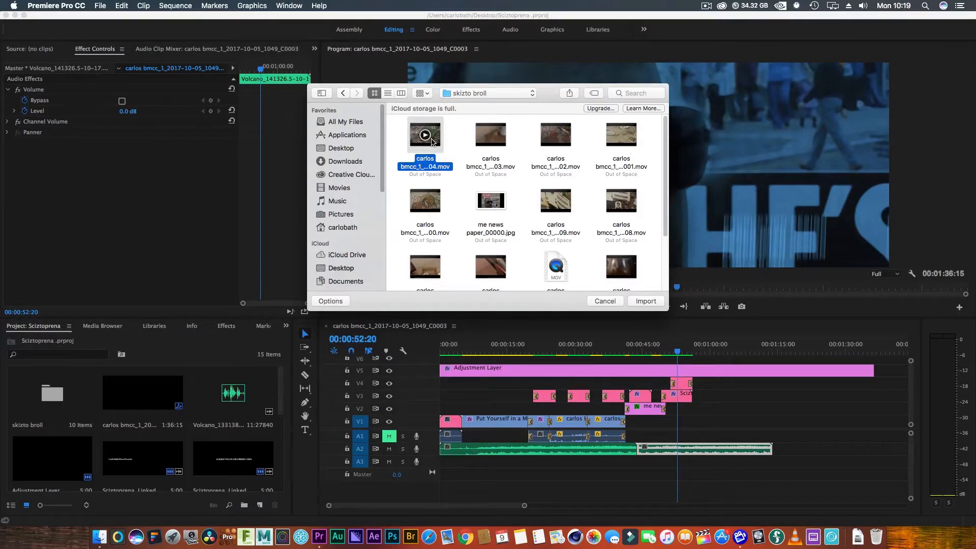
pyautogui.click(644, 301)
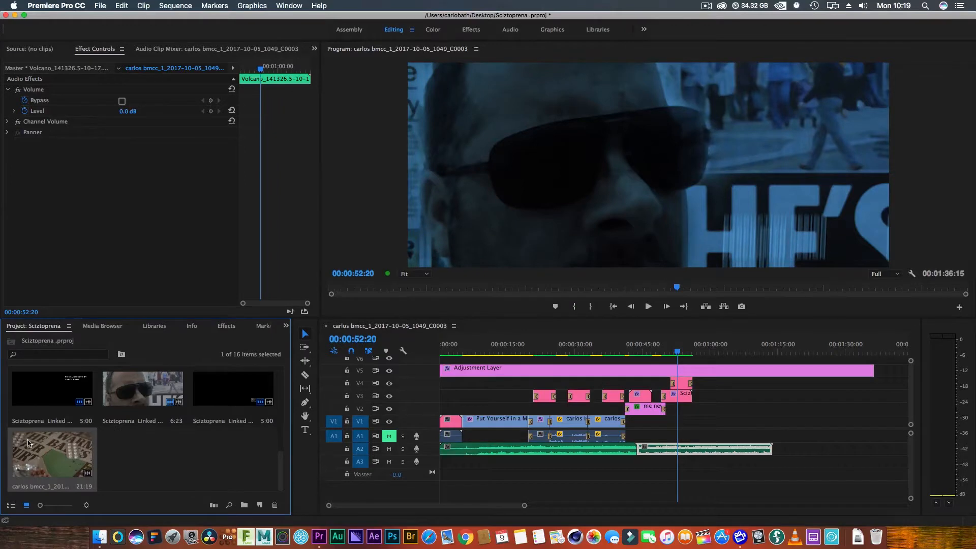
# Step: Import the two b-roll clips ending in 02.mov and 001.mov from the skizto broll folder
pyautogui.click(103, 5)
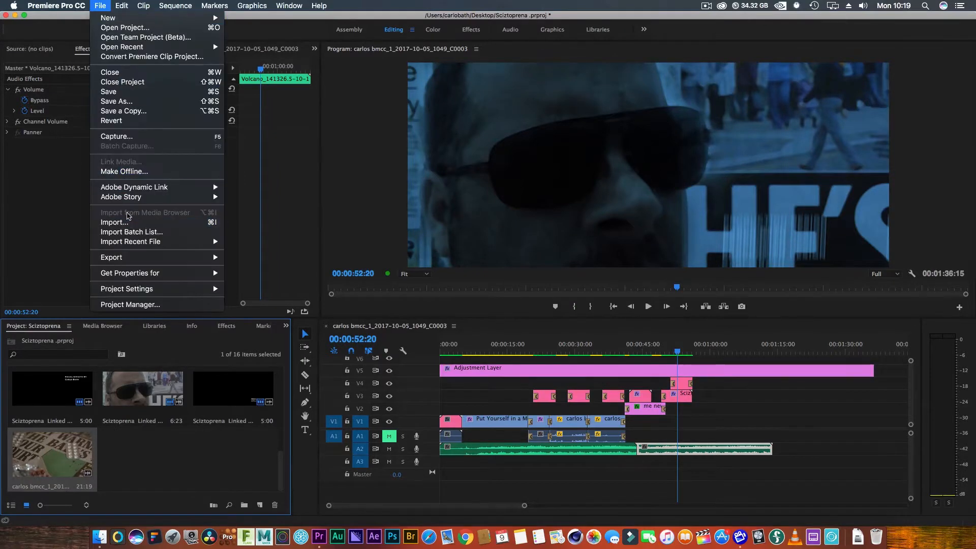
pyautogui.click(125, 223)
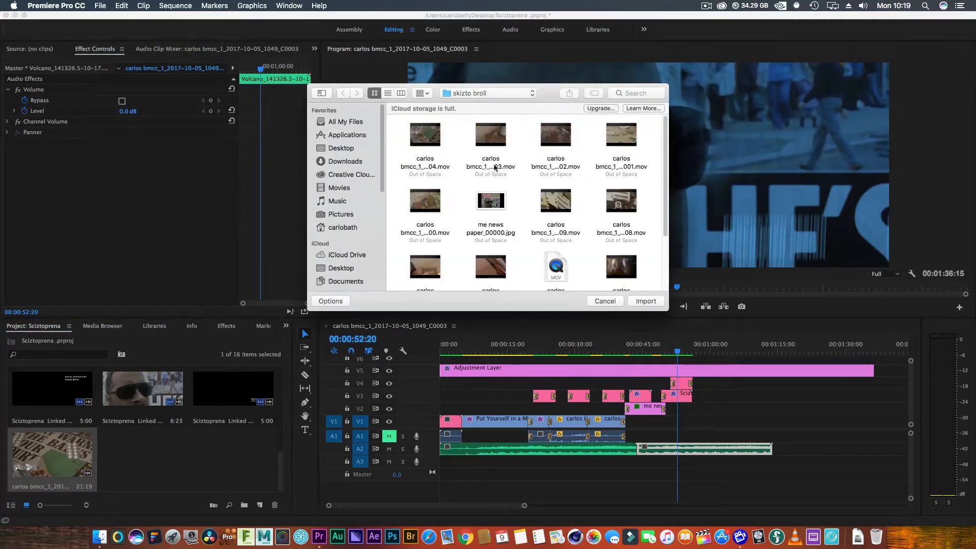
pyautogui.doubleClick(562, 146)
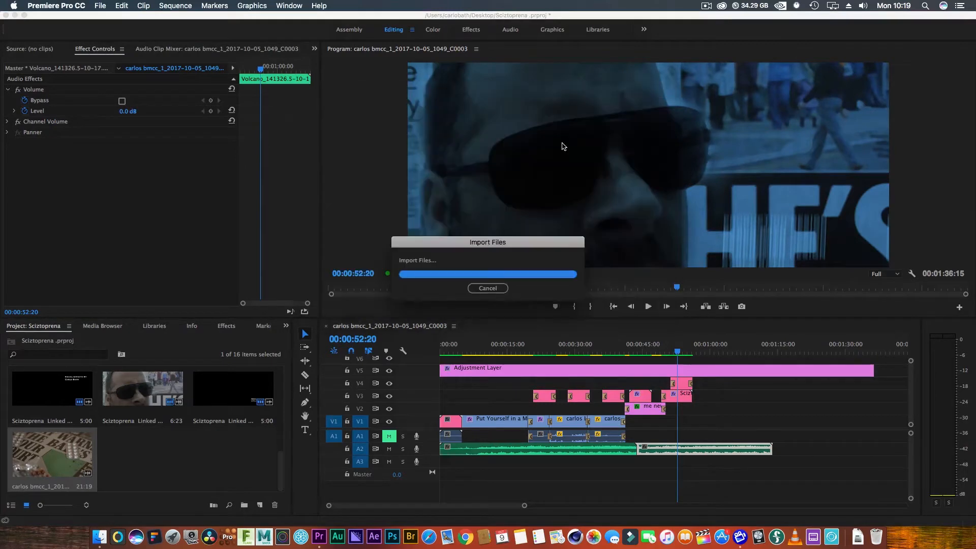
pyautogui.click(105, 9)
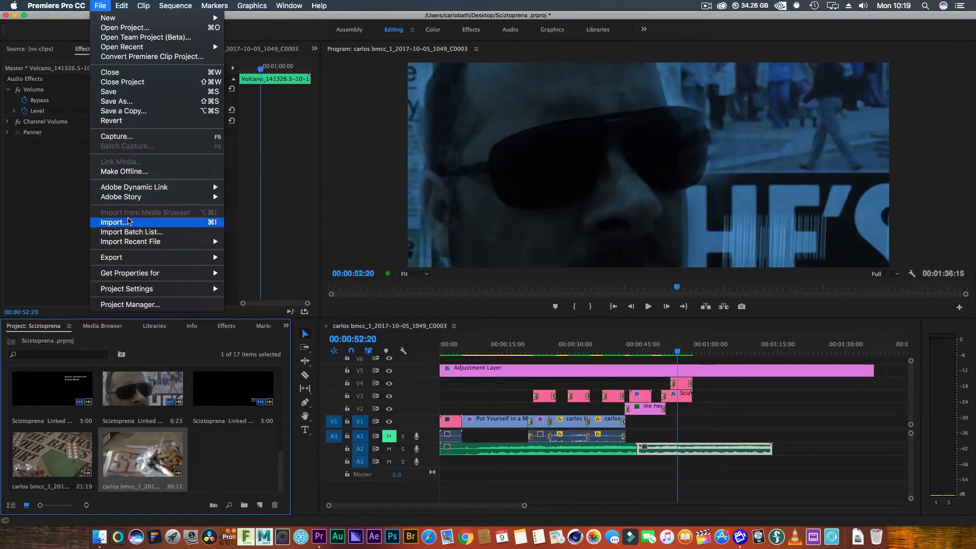
pyautogui.click(128, 221)
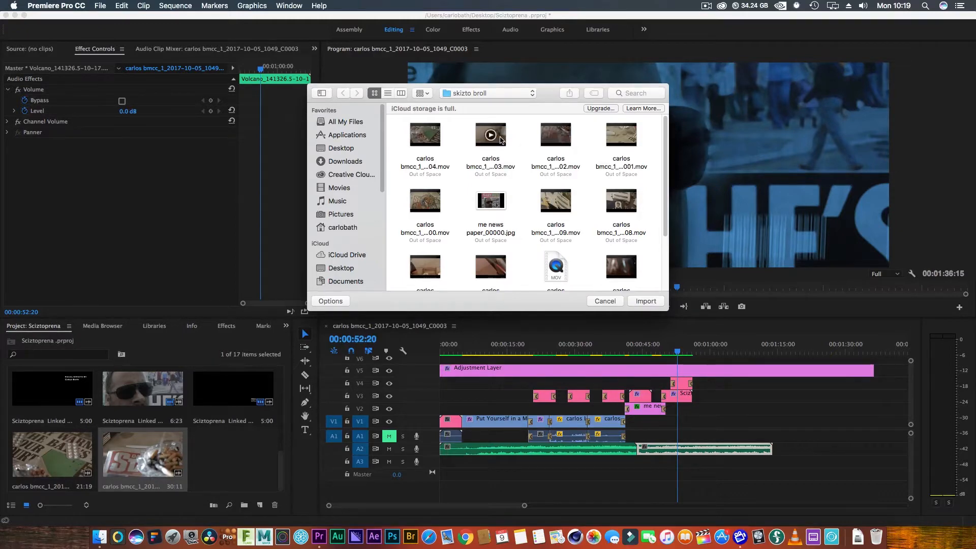
pyautogui.doubleClick(609, 149)
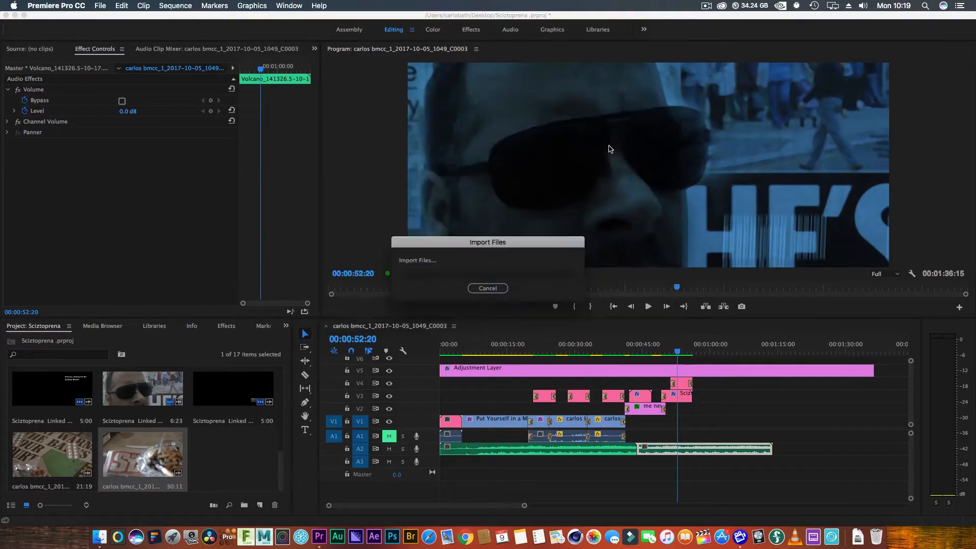
# Step: Open the C0004 pill-packet clip as source and mark In and Out points for a 00:00:06:06 section ending at 10:07:14:04
pyautogui.doubleClick(69, 456)
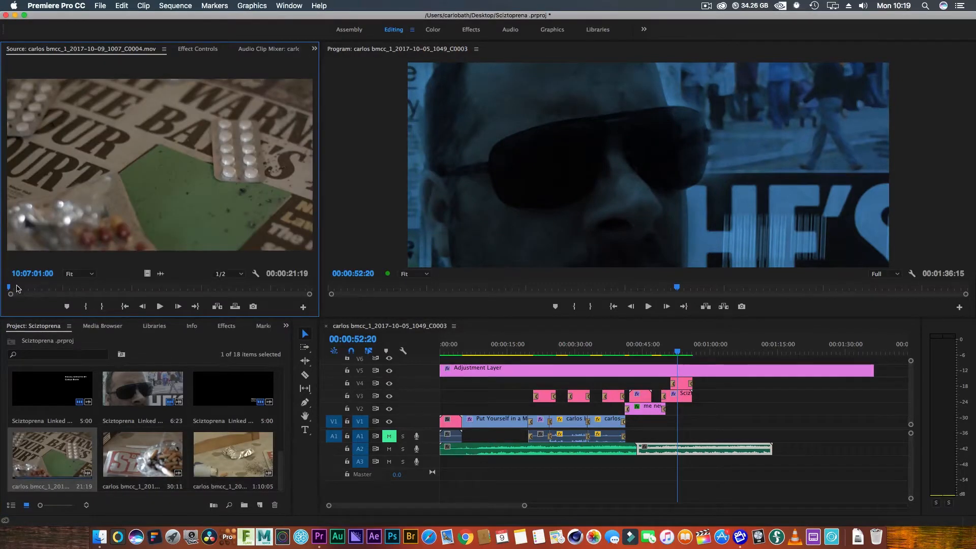
pyautogui.moveTo(16, 289); pyautogui.dragTo(173, 293)
pyautogui.click(87, 307)
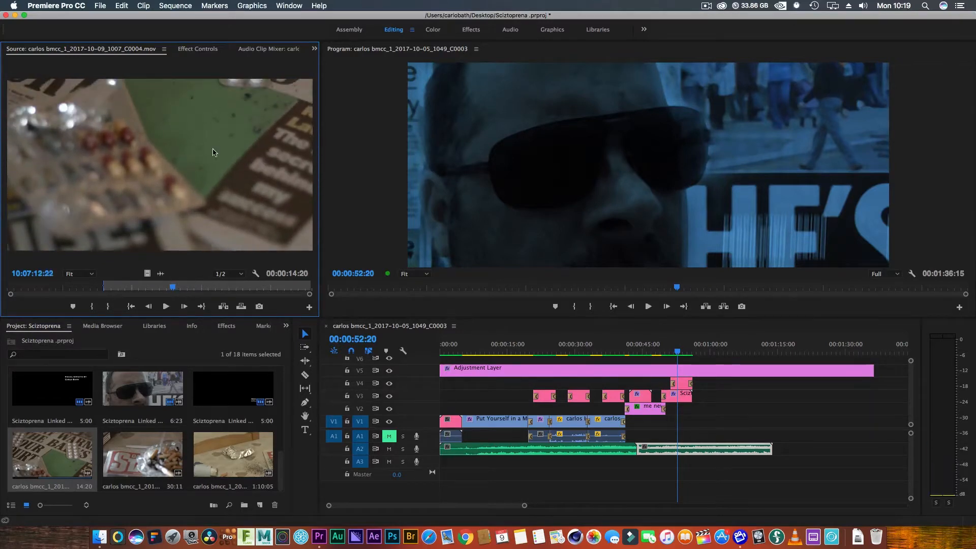
pyautogui.moveTo(173, 290); pyautogui.dragTo(189, 291)
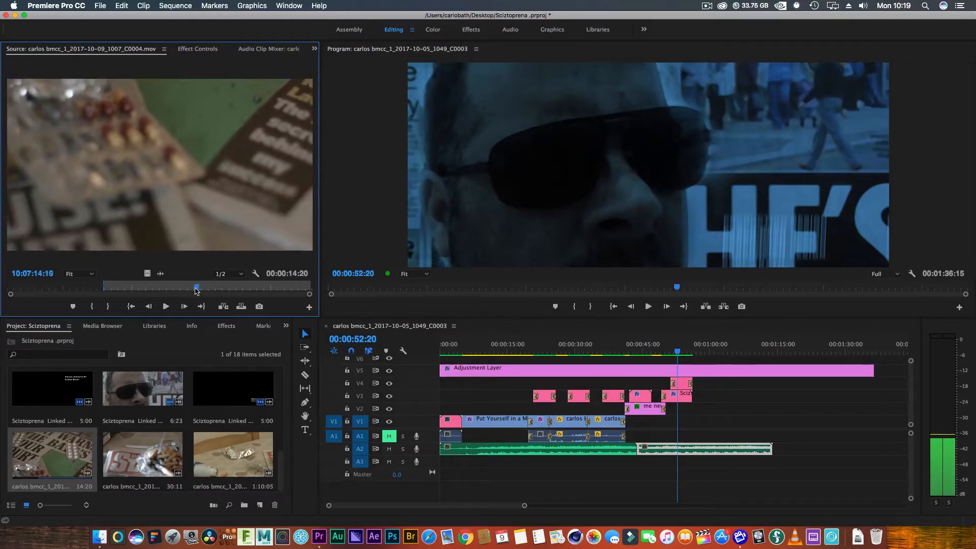
pyautogui.click(108, 306)
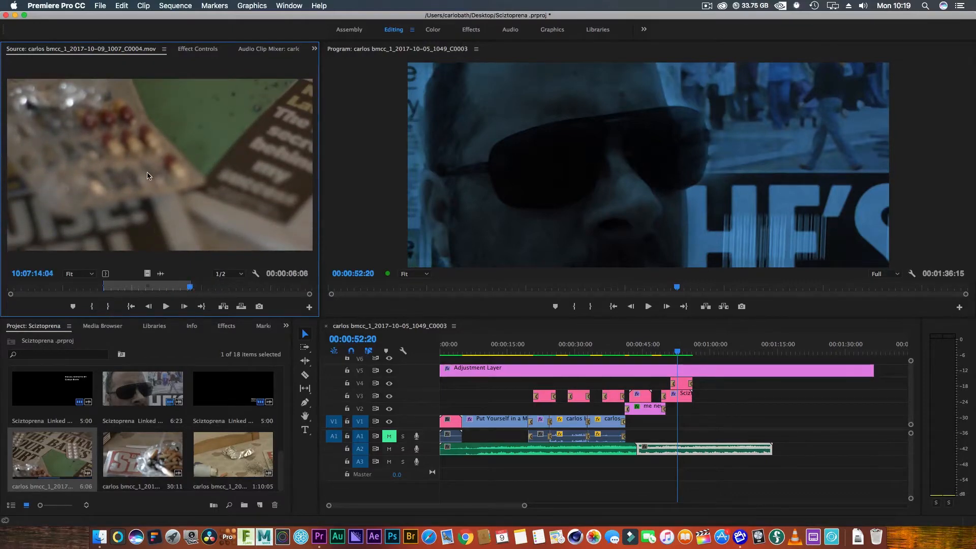
# Step: Place the marked pill-packet section on V3 directly after the last title clip, then unlink it and delete its audio from A3
pyautogui.moveTo(146, 175); pyautogui.dragTo(698, 400)
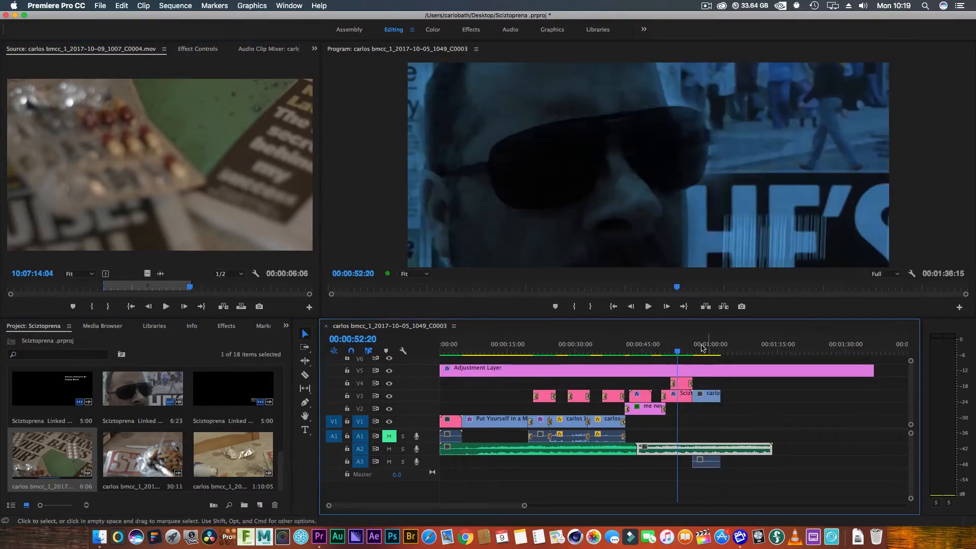
pyautogui.moveTo(678, 353); pyautogui.dragTo(698, 352)
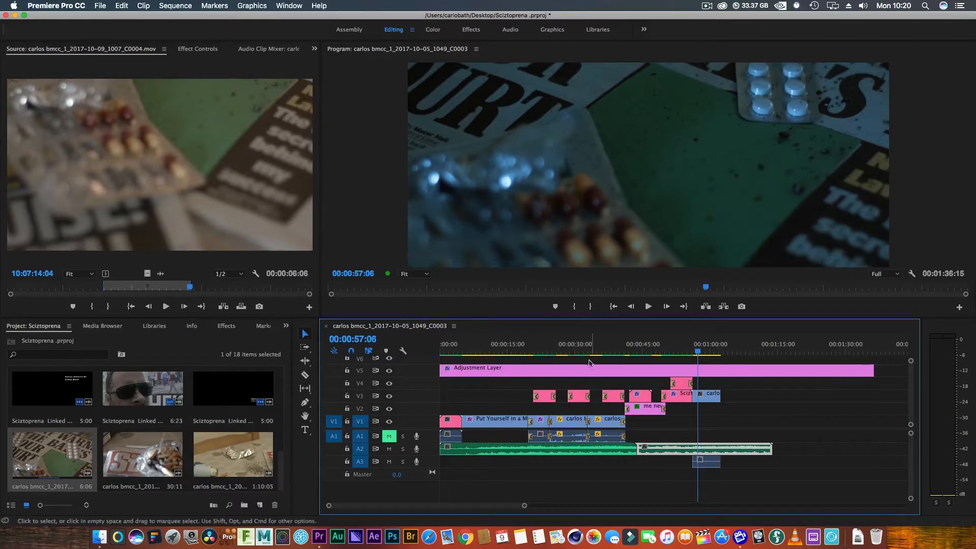
pyautogui.rightClick(710, 398)
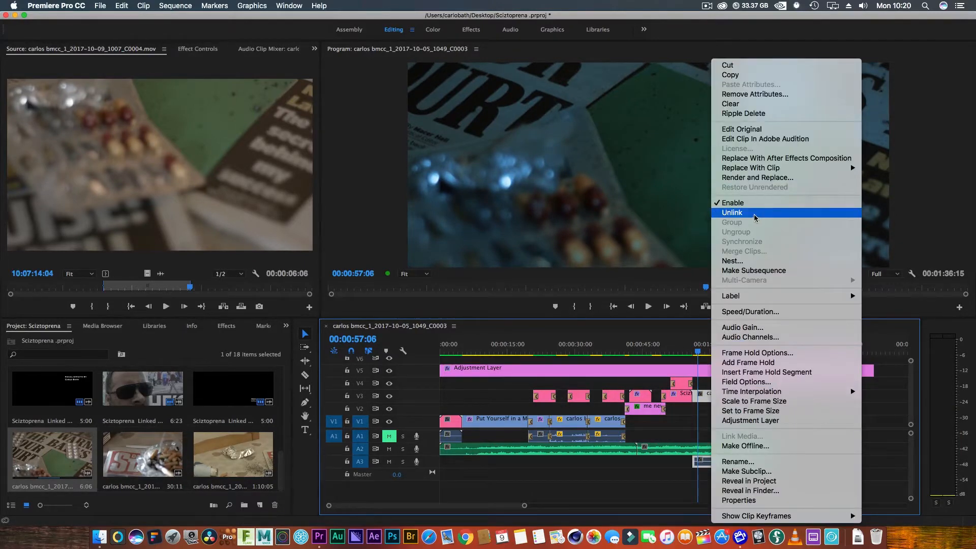
pyautogui.click(758, 212)
pyautogui.click(698, 461)
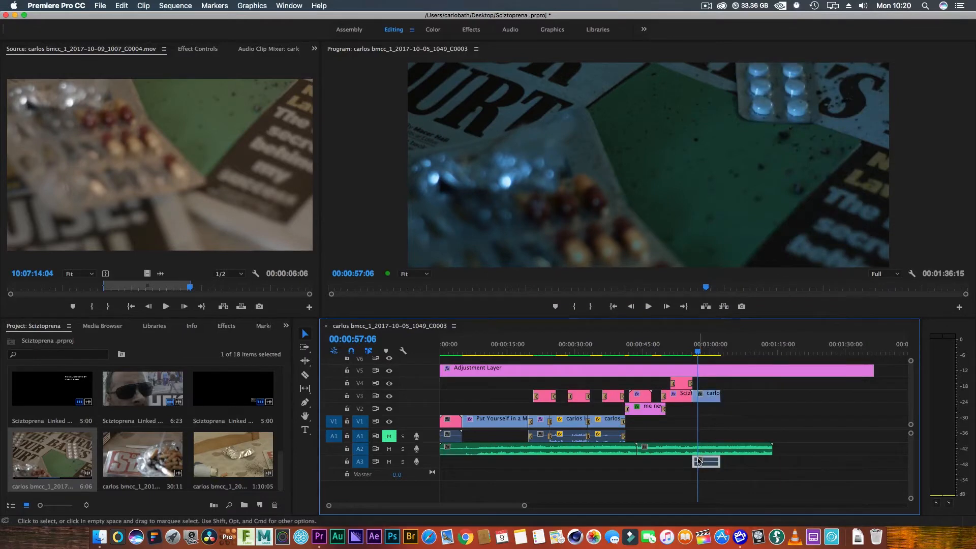
pyautogui.press('Delete')
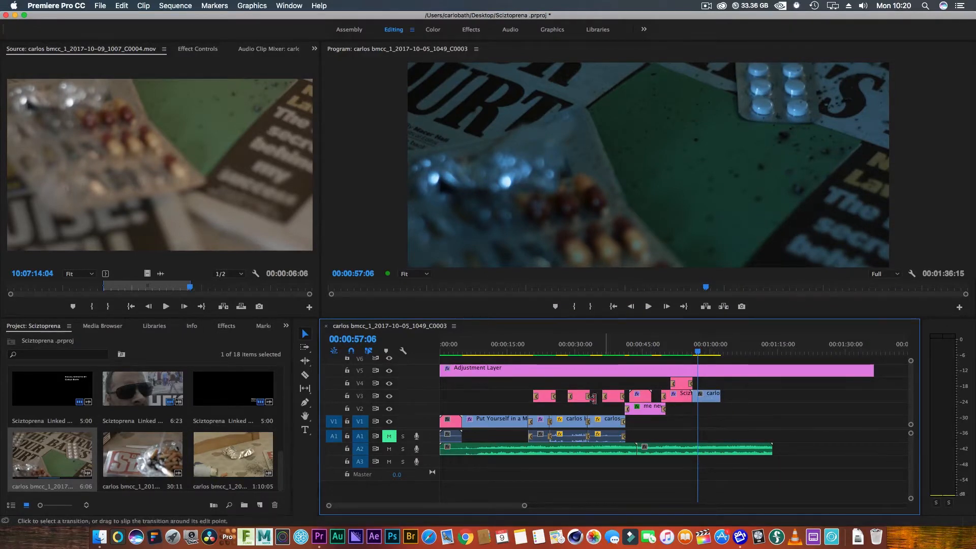
# Step: Apply the default transition at the V3 cut between the last title clip and the pill-packet clip, and play back the join
pyautogui.press('Up')
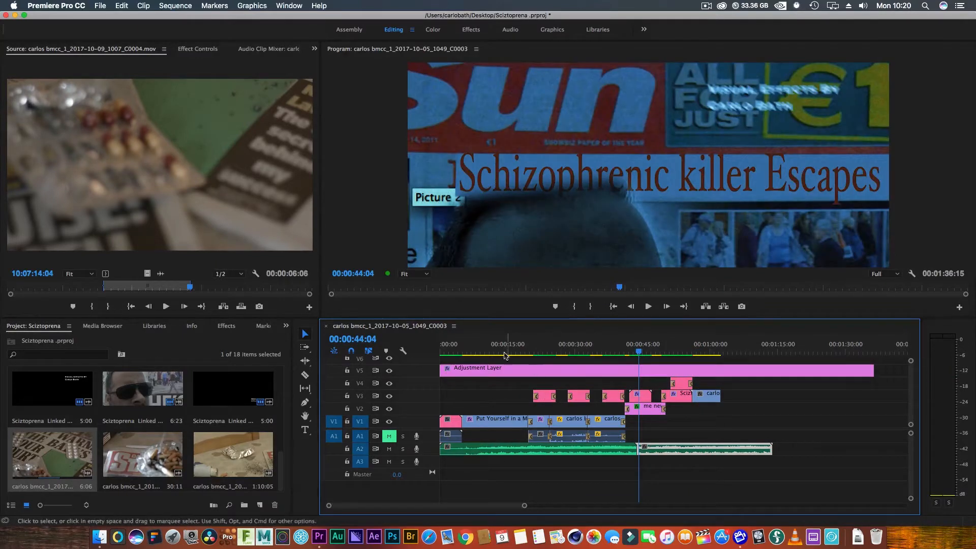
pyautogui.moveTo(505, 355); pyautogui.dragTo(538, 354)
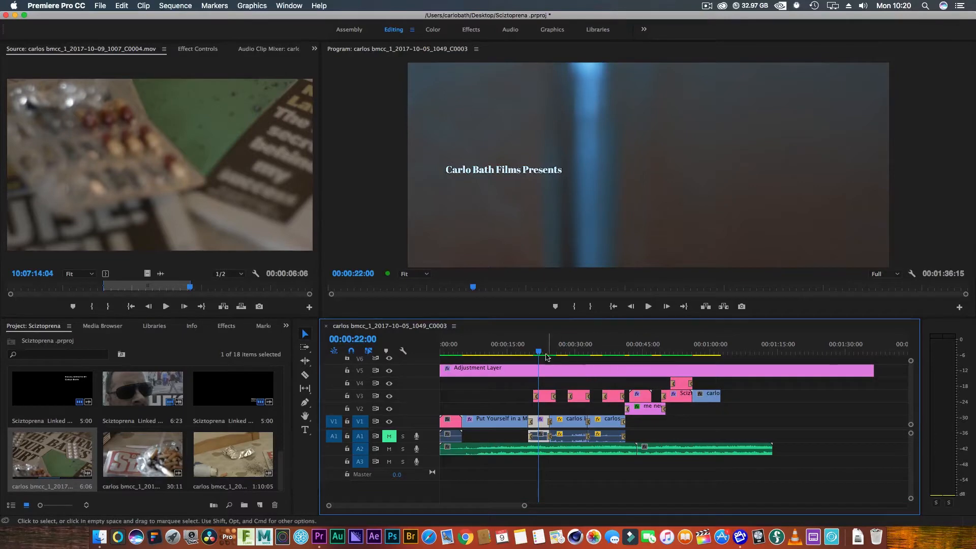
pyautogui.moveTo(546, 357); pyautogui.dragTo(696, 357)
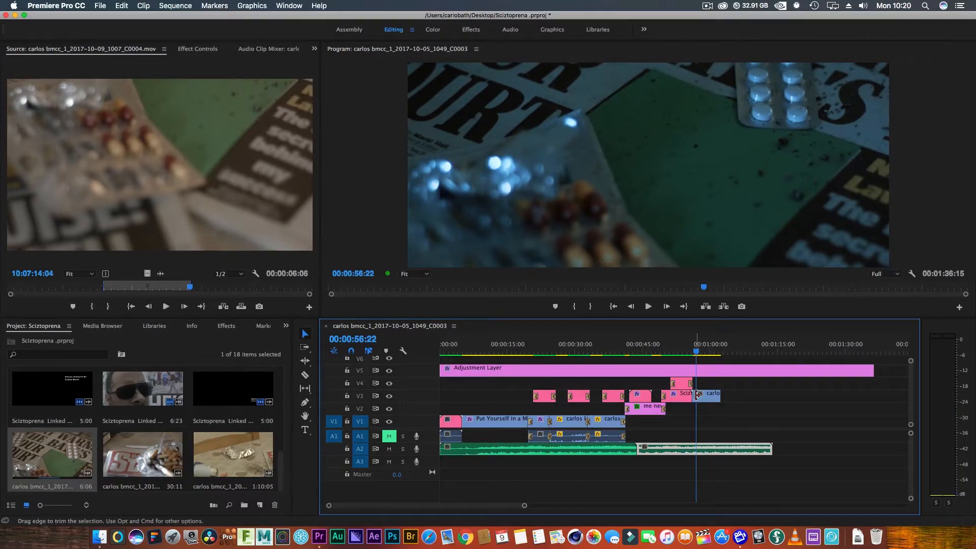
pyautogui.rightClick(696, 395)
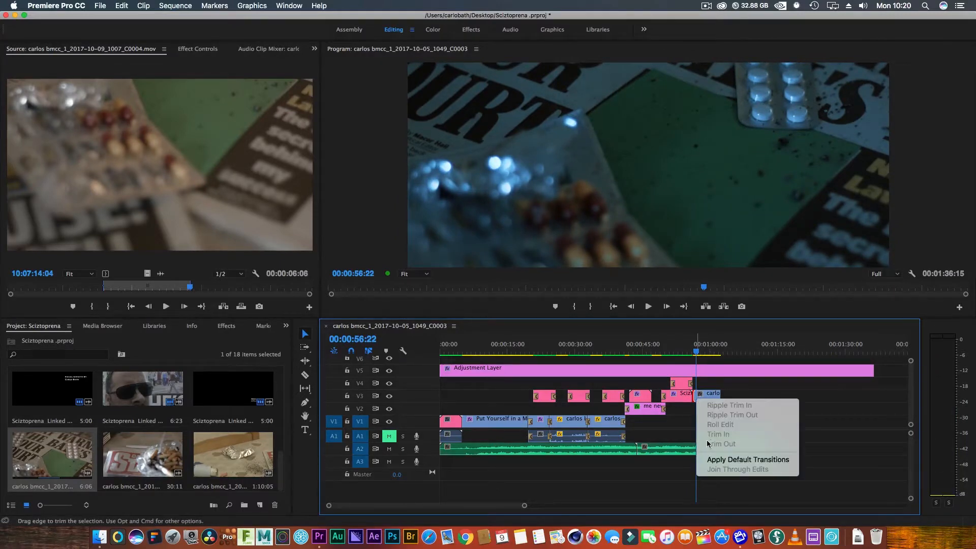
pyautogui.click(748, 459)
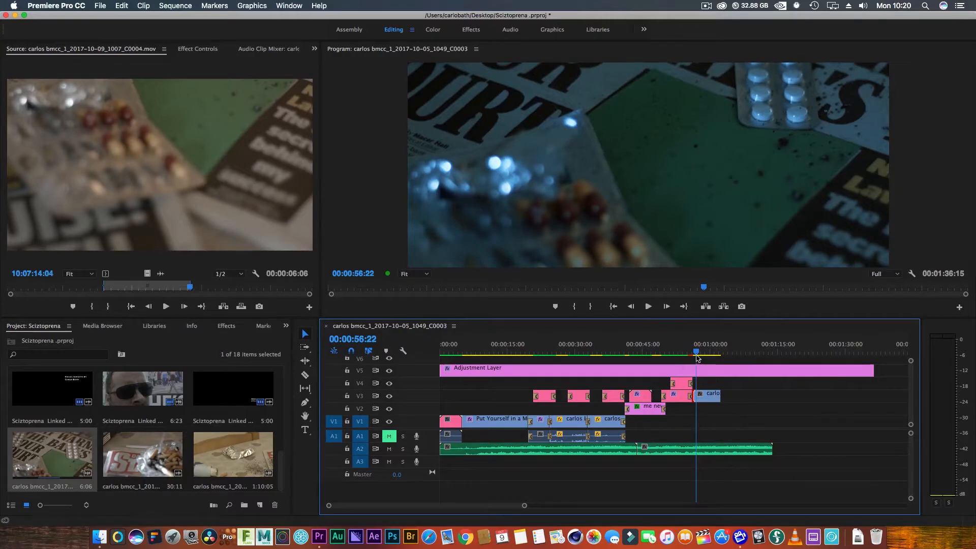
pyautogui.moveTo(696, 355); pyautogui.dragTo(695, 356)
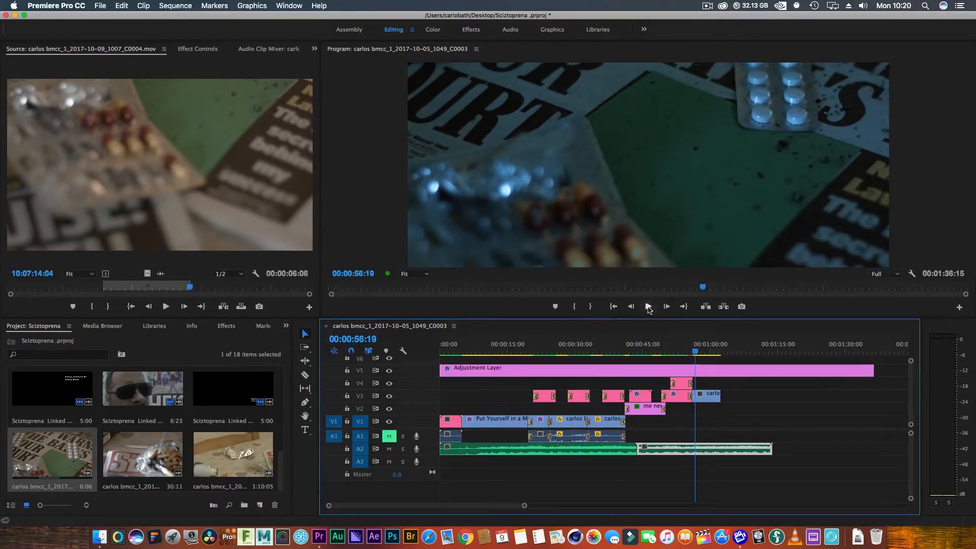
pyautogui.click(647, 307)
pyautogui.click(648, 306)
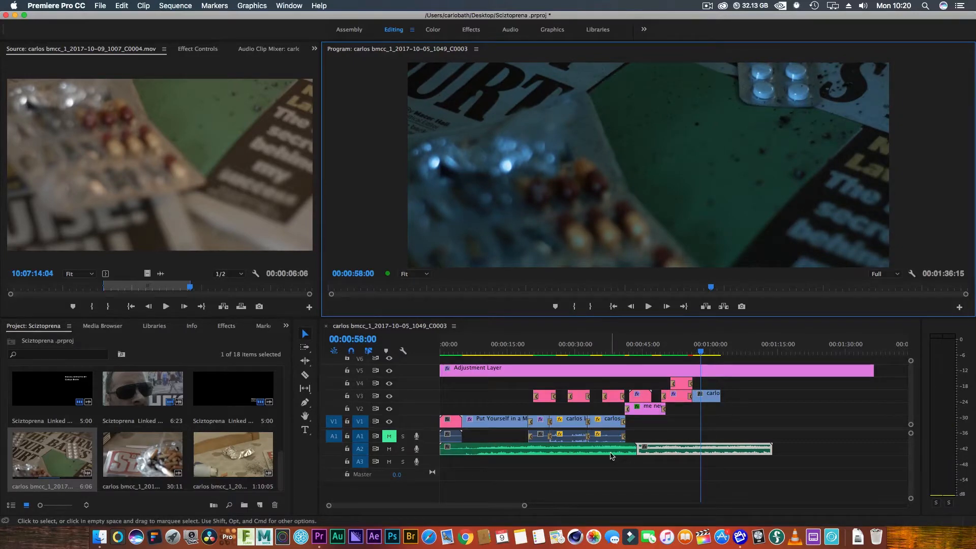
# Step: Add the Volcano_141326 audio clip to A2 directly after the last music clip
pyautogui.click(611, 455)
pyautogui.click(669, 450)
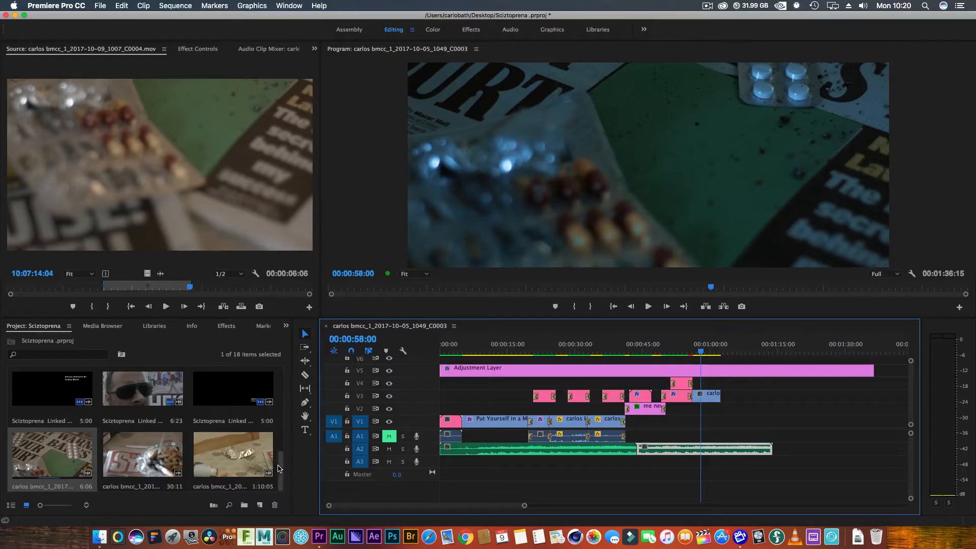
pyautogui.moveTo(279, 466); pyautogui.dragTo(300, 410)
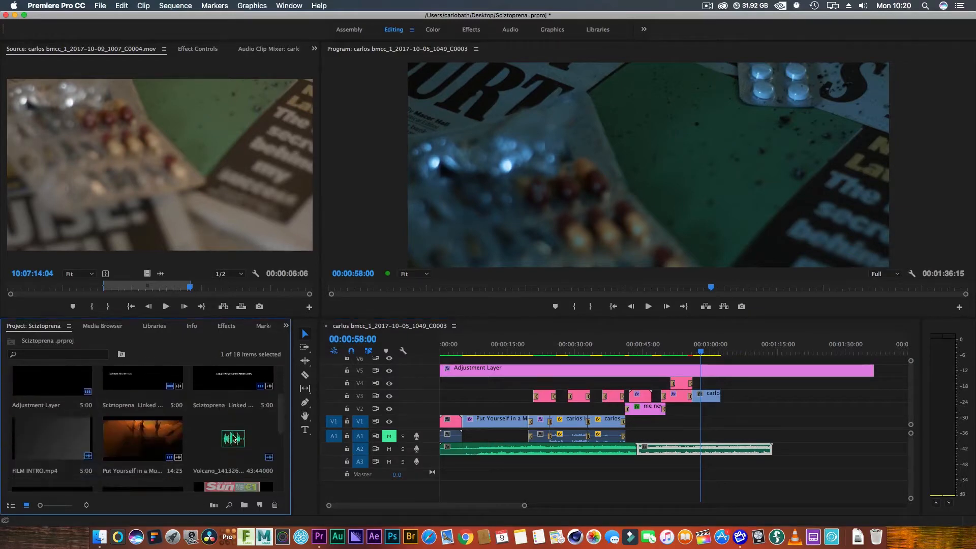
pyautogui.moveTo(227, 445); pyautogui.dragTo(777, 451)
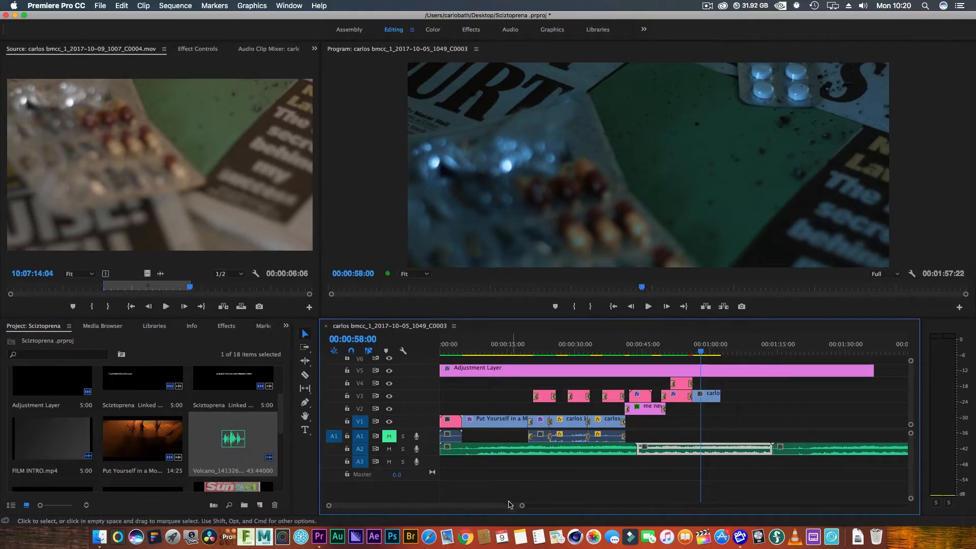
# Step: Shorten the last music clip on A2 so the music ends at about 00:01:48:17
pyautogui.moveTo(521, 505); pyautogui.dragTo(608, 506)
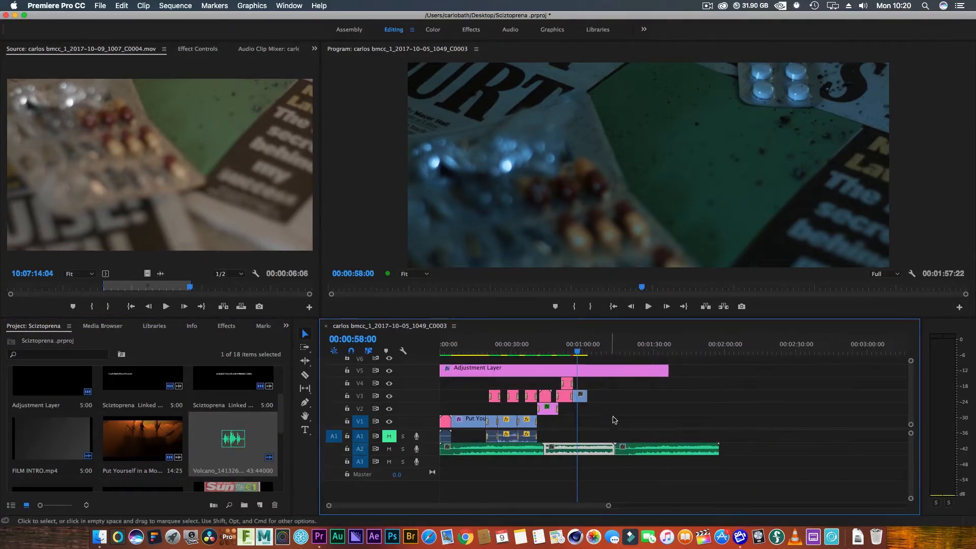
pyautogui.moveTo(620, 447)
pyautogui.mouseDown()
pyautogui.moveTo(648, 451)
pyautogui.moveTo(626, 450)
pyautogui.mouseUp()
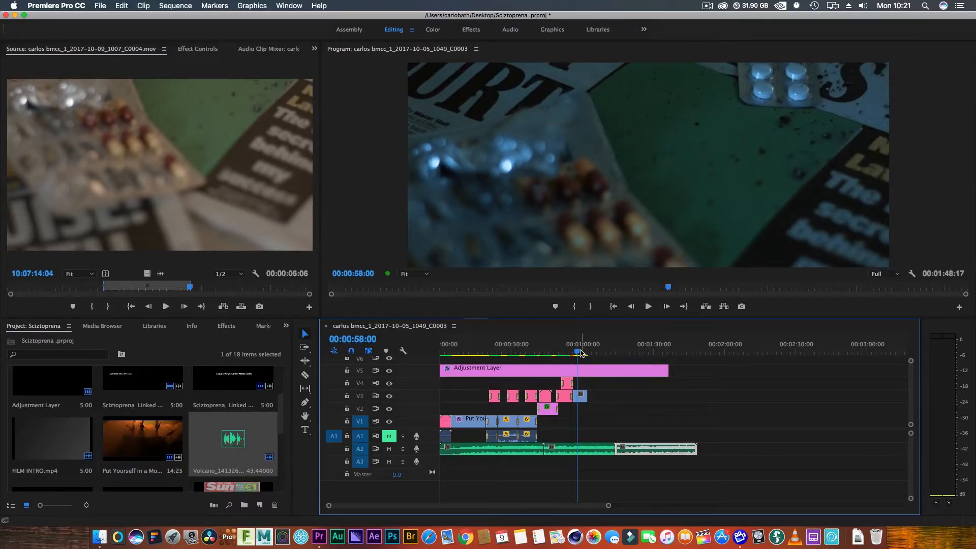
pyautogui.click(286, 6)
pyautogui.moveTo(323, 43)
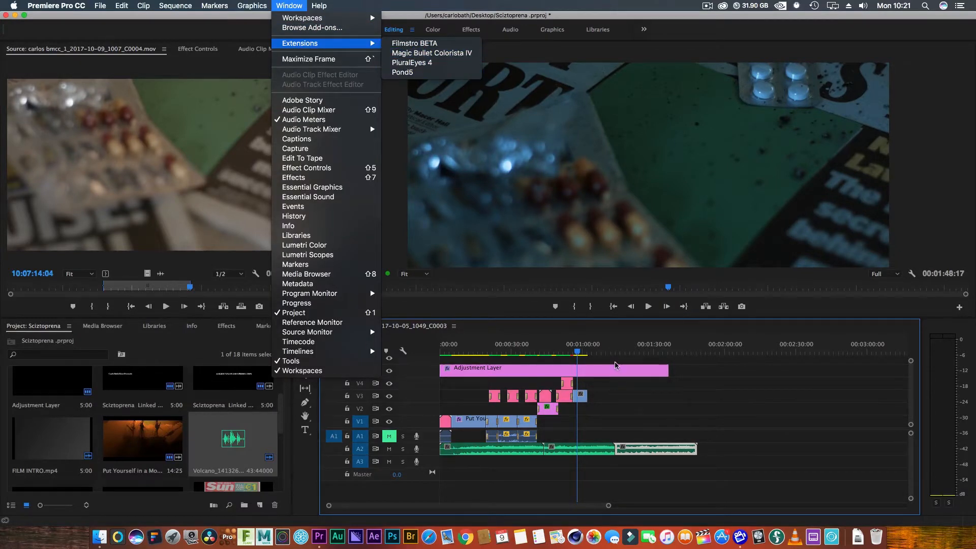
pyautogui.click(583, 352)
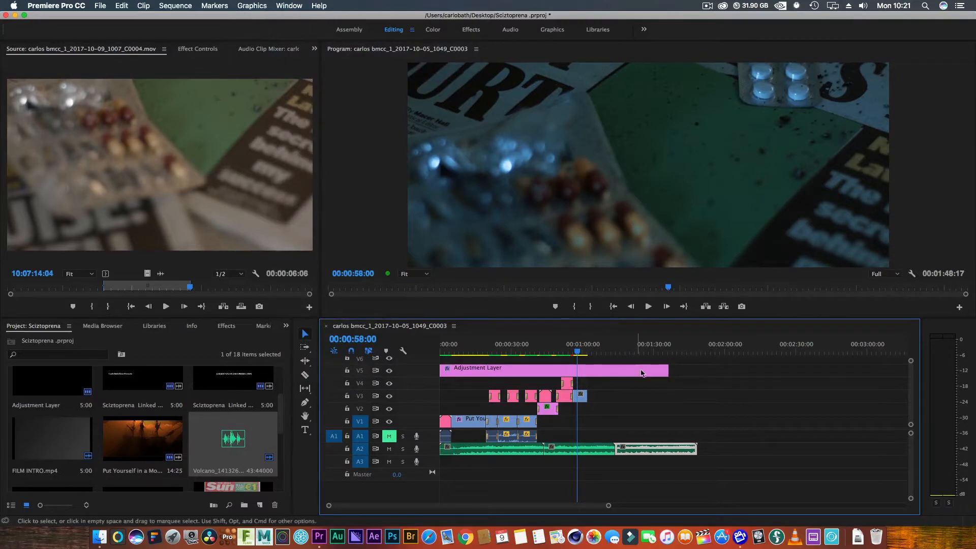
# Step: Extend the end of the V5 adjustment layer to about 00:01:53:23
pyautogui.moveTo(711, 375); pyautogui.dragTo(710, 374)
# Step: Play back the transition from the last title shot into the pill-packet clip twice and check the shot's camera movement
pyautogui.click(577, 354)
pyautogui.moveTo(578, 354); pyautogui.dragTo(571, 354)
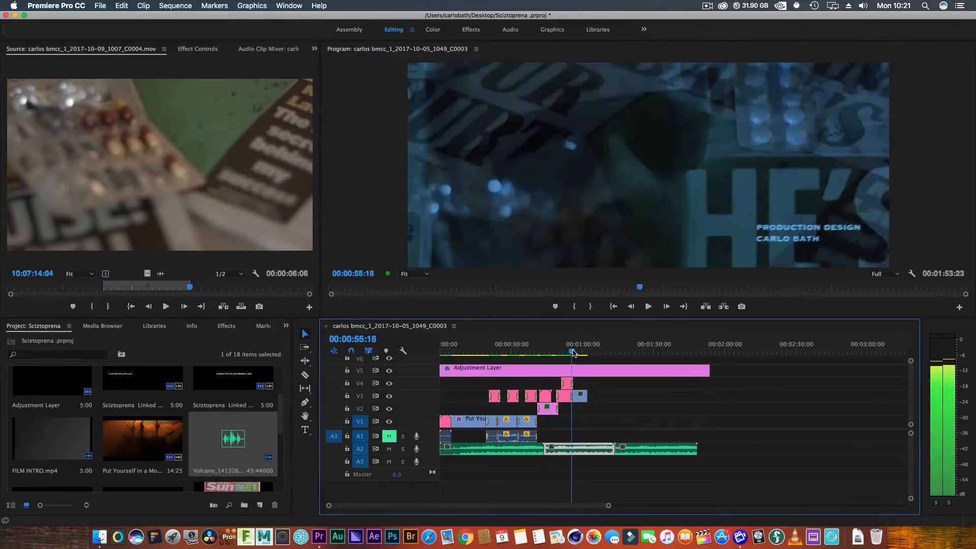
pyautogui.click(648, 307)
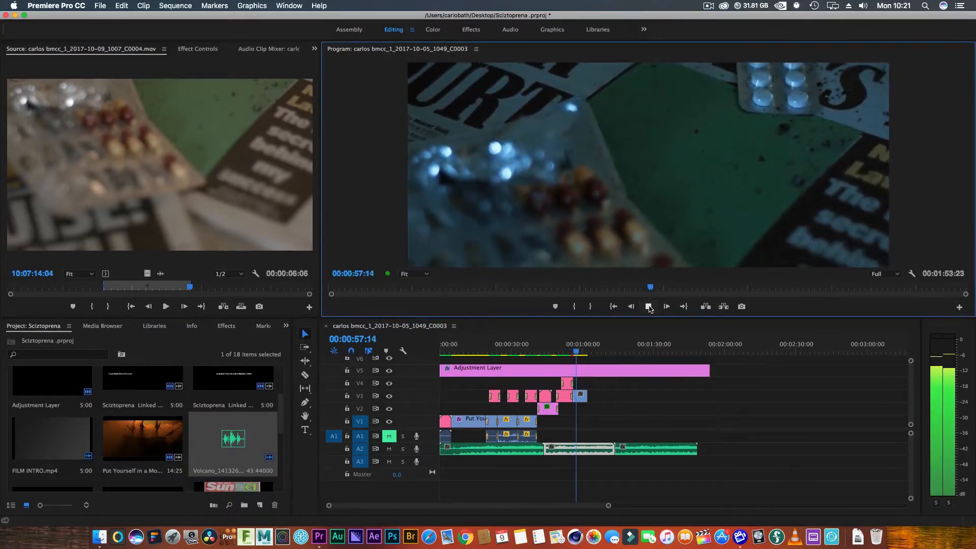
pyautogui.click(648, 306)
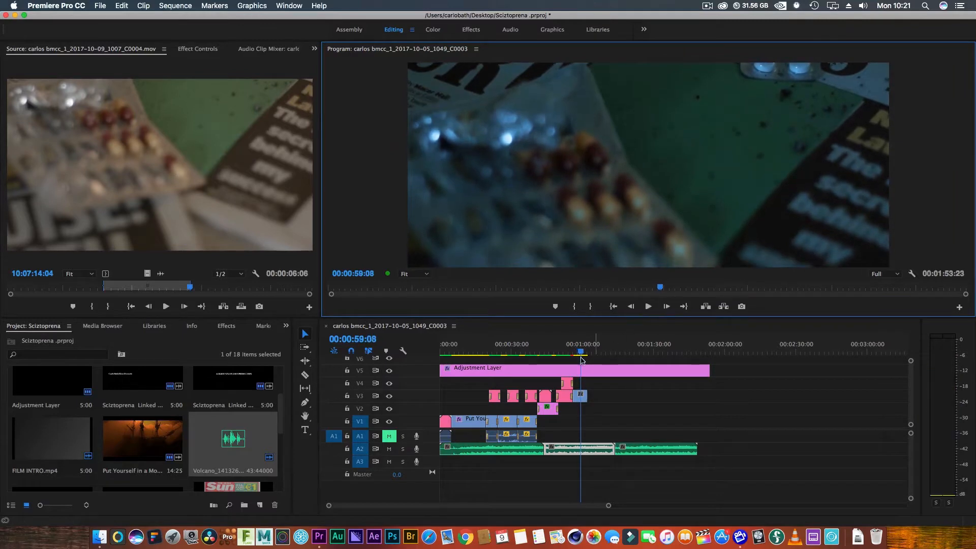
pyautogui.click(476, 369)
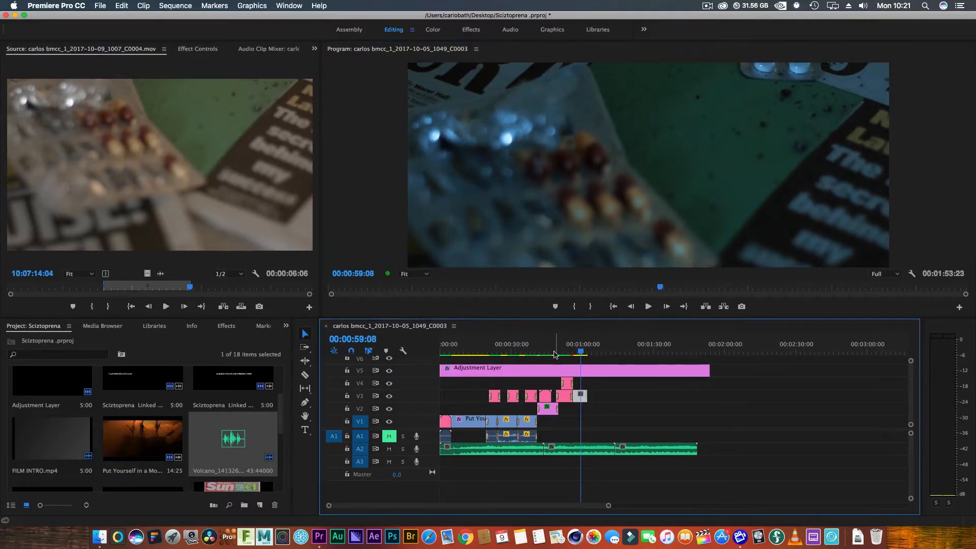
pyautogui.moveTo(583, 354); pyautogui.dragTo(570, 354)
pyautogui.click(648, 306)
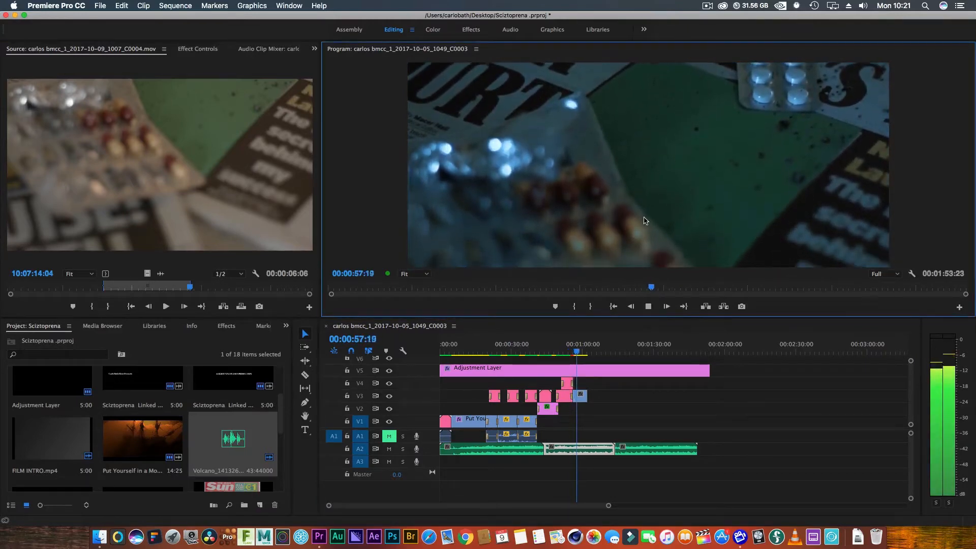
pyautogui.click(649, 309)
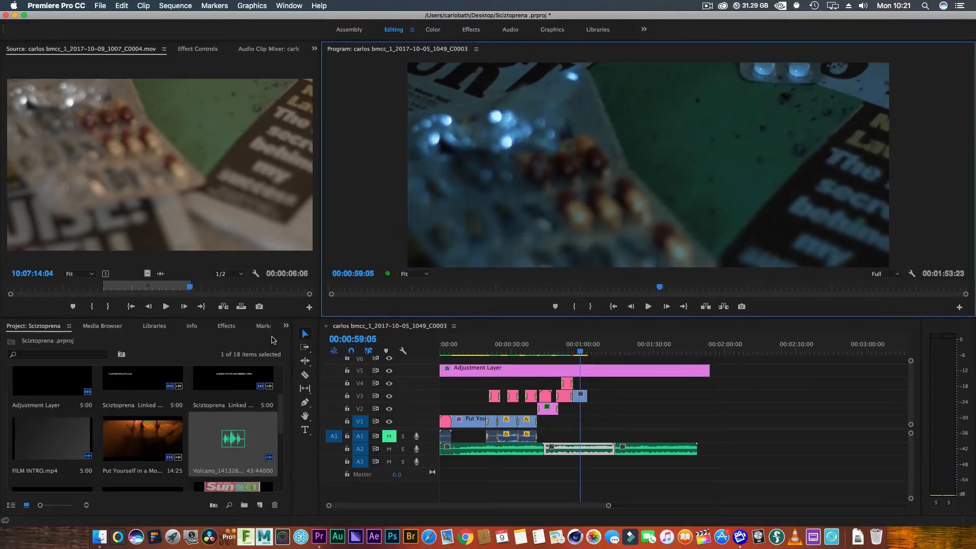
# Step: Hide the V5 adjustment layer track, park the playhead on the pill-packet clip at 00:00:57:04, and search the effects for "warp"
pyautogui.click(285, 326)
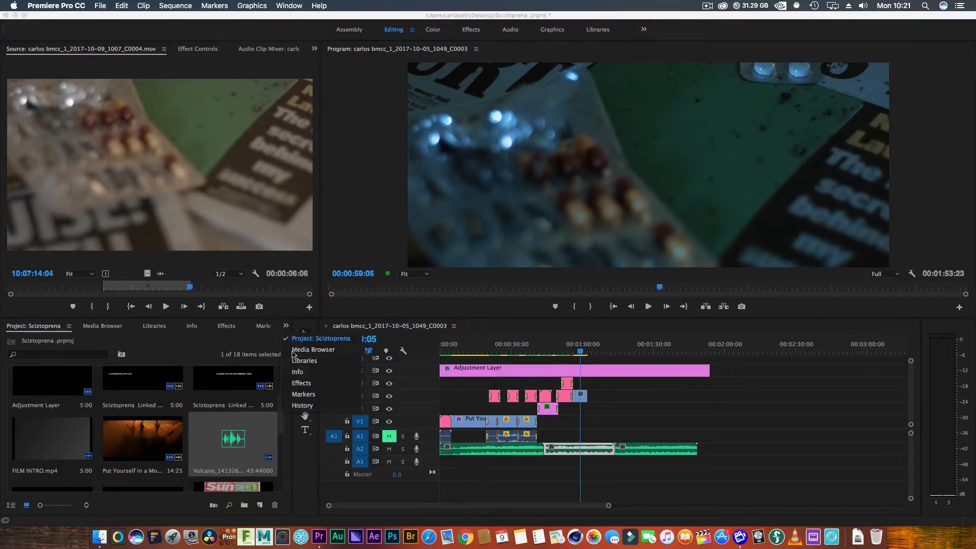
pyautogui.click(292, 383)
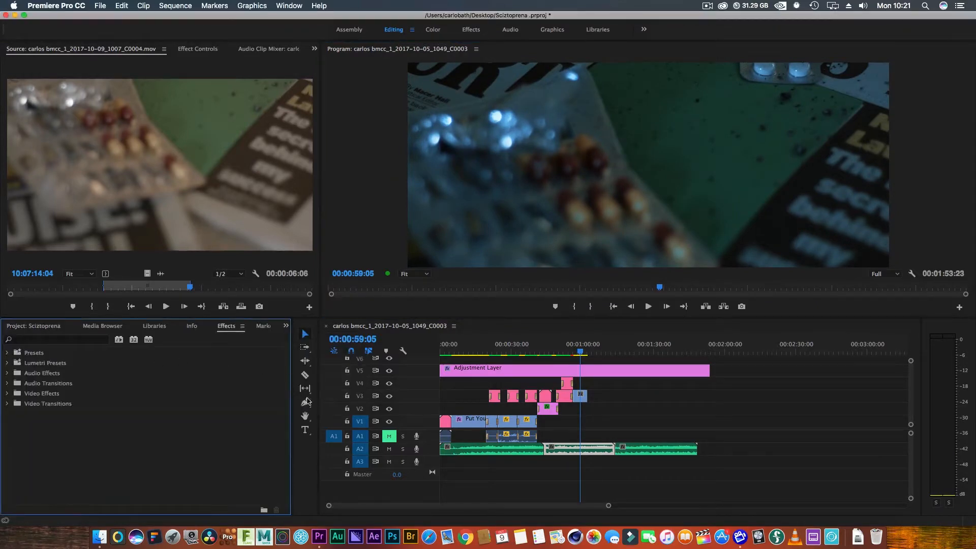
pyautogui.click(390, 371)
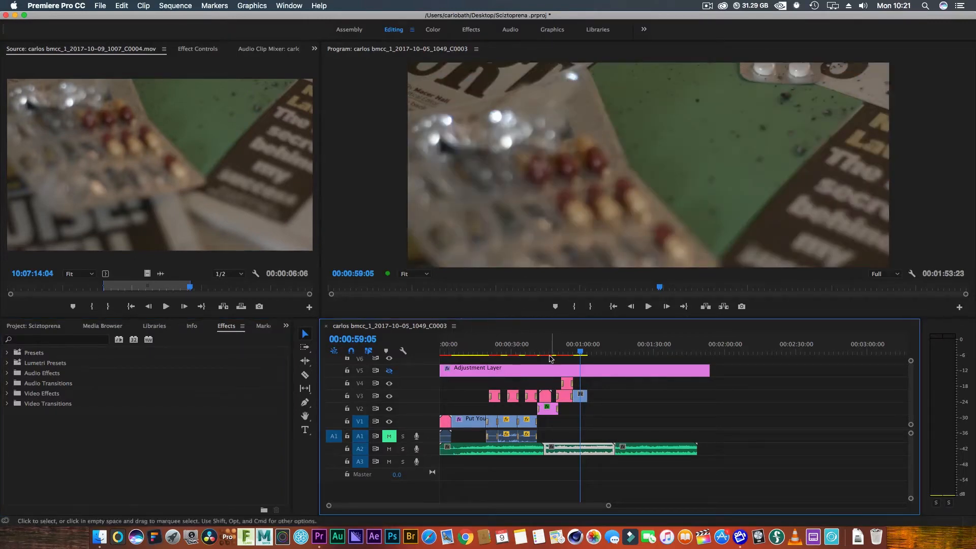
pyautogui.moveTo(580, 351); pyautogui.dragTo(575, 351)
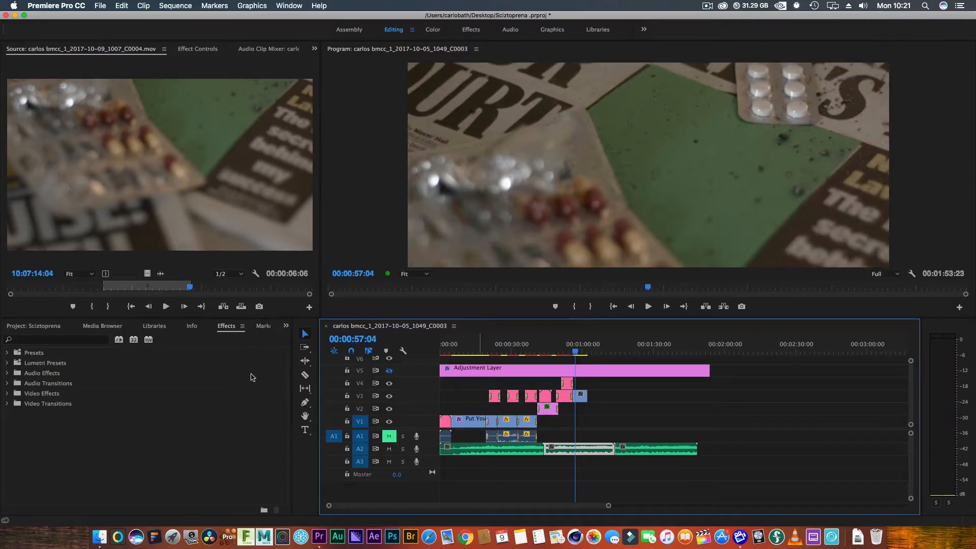
pyautogui.click(30, 340)
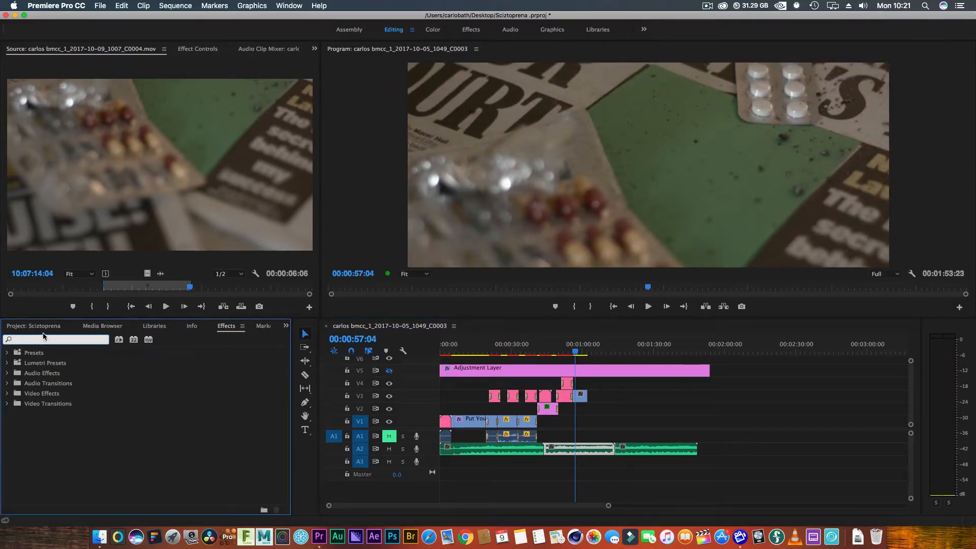
pyautogui.write('warp')
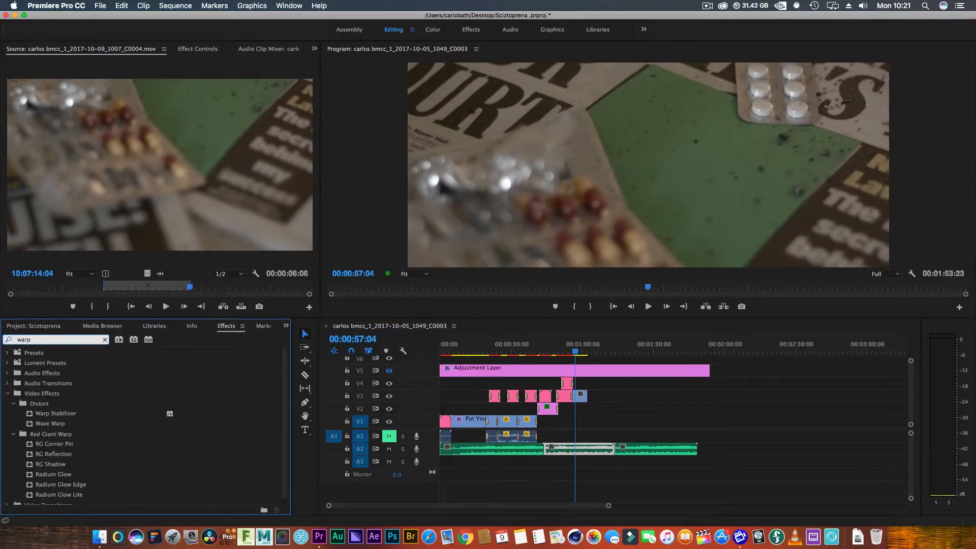
# Step: Try to apply Warp Stabilizer to the pill-packet clip on V3, then undo it
pyautogui.moveTo(74, 417); pyautogui.dragTo(586, 399)
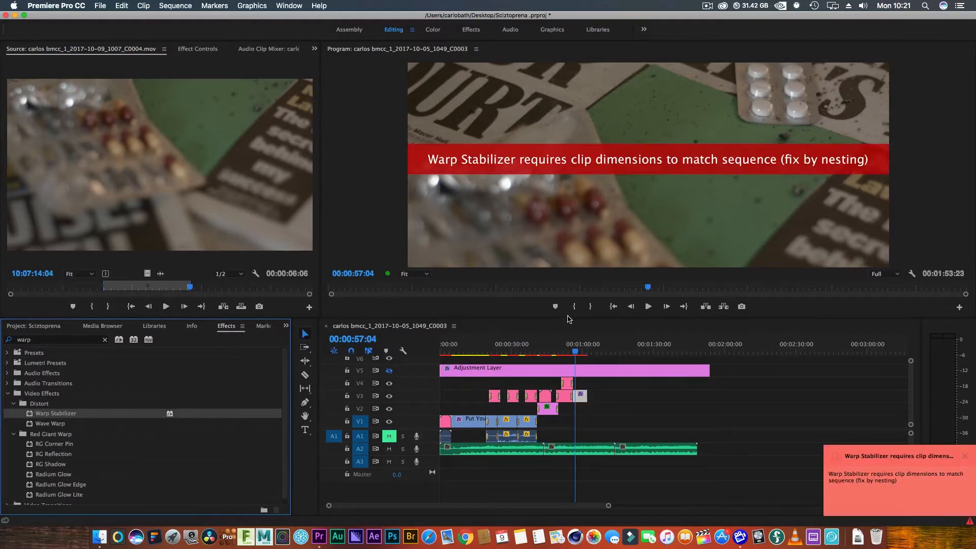
pyautogui.click(122, 6)
pyautogui.click(124, 17)
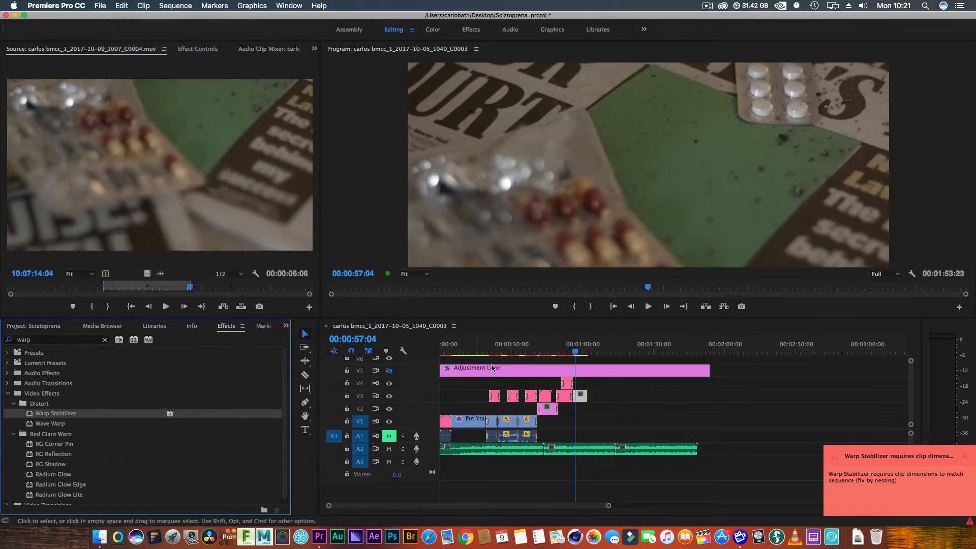
# Step: Set the sequence's vertical frame size to 1080 and accept the deletion of all its preview files
pyautogui.click(581, 396)
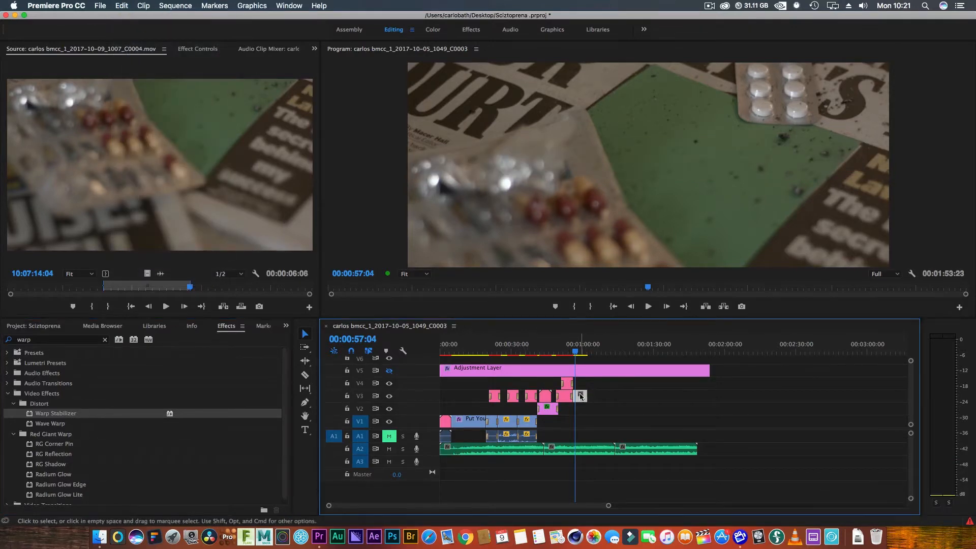
pyautogui.click(172, 8)
pyautogui.click(175, 21)
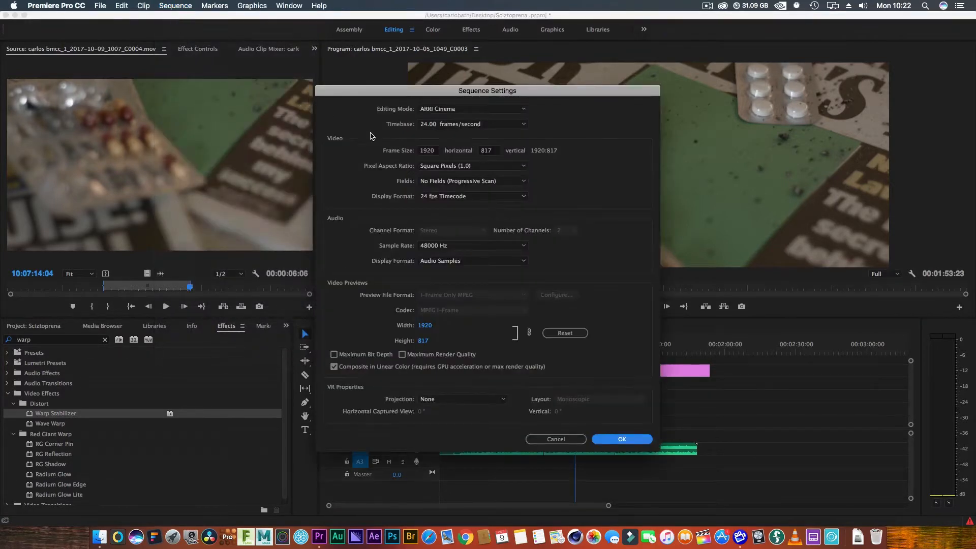
pyautogui.click(492, 150)
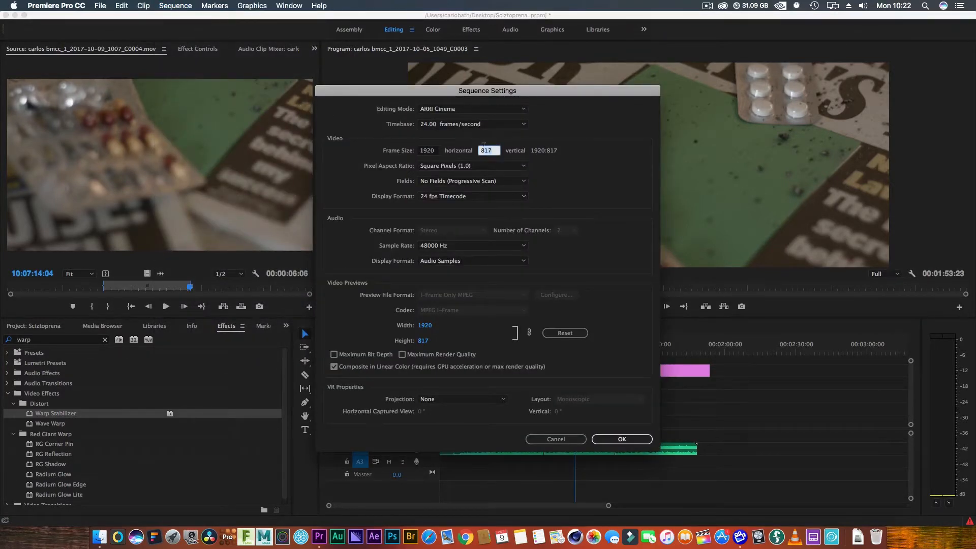
pyautogui.write('1080')
pyautogui.press('Return')
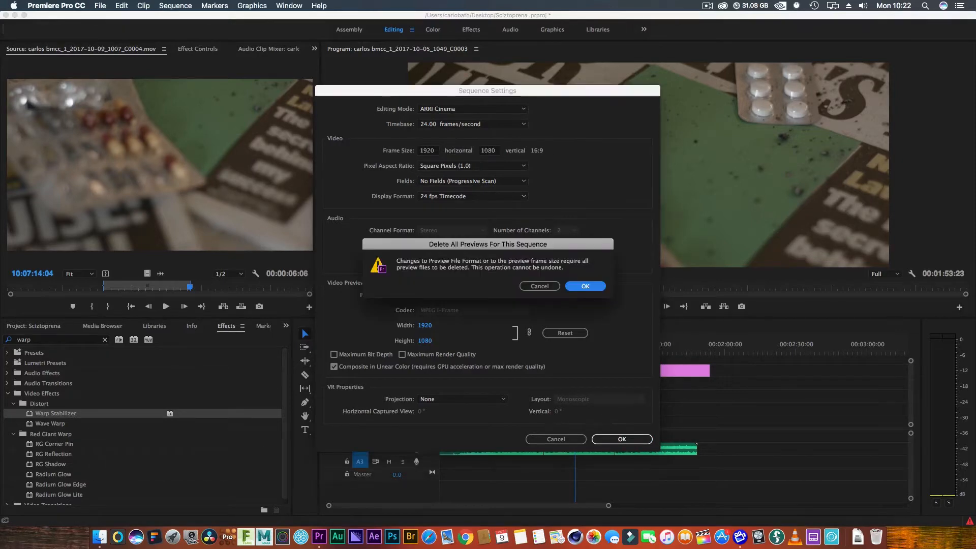
pyautogui.click(586, 286)
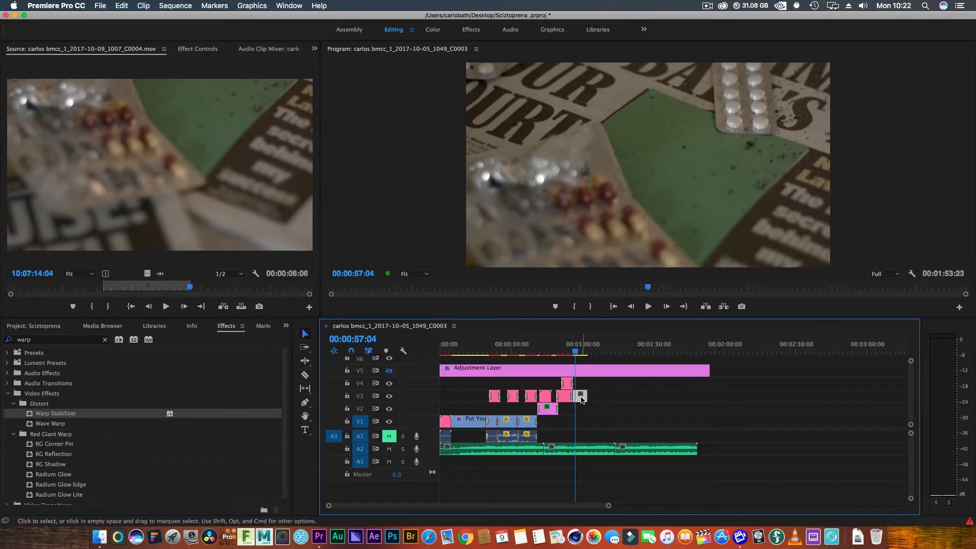
# Step: Apply Warp Stabilizer to the pill-packet clip on V3 and show its settings in Effect Controls
pyautogui.click(570, 351)
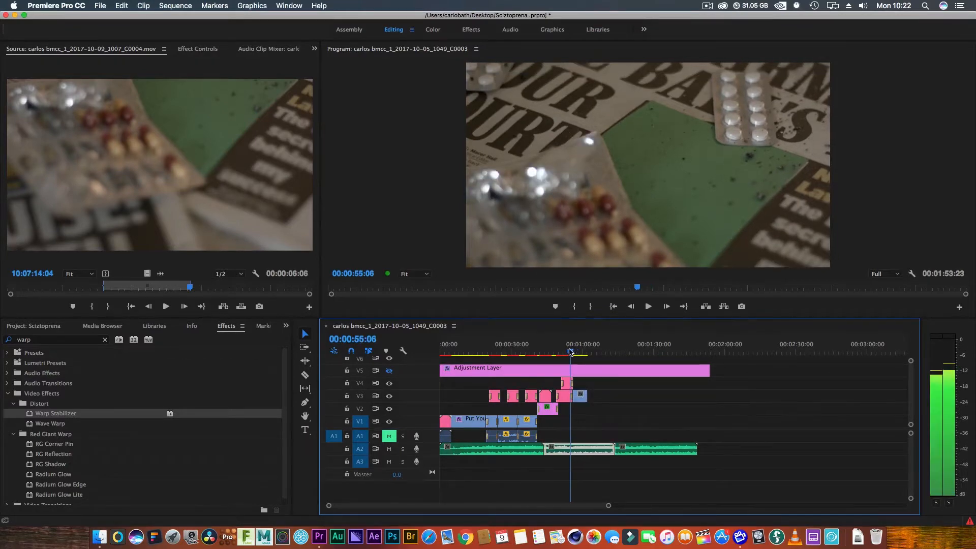
pyautogui.moveTo(570, 351); pyautogui.dragTo(579, 351)
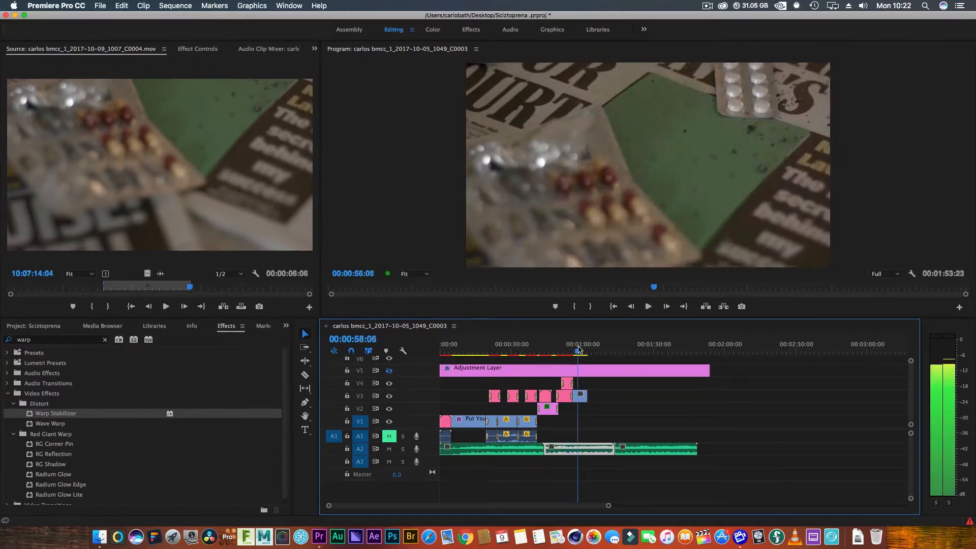
pyautogui.click(579, 396)
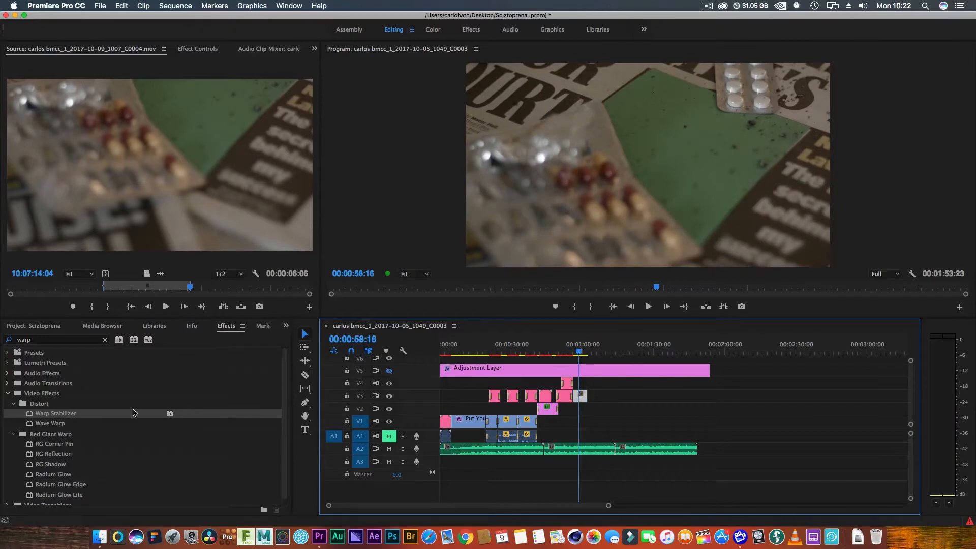
pyautogui.moveTo(46, 413); pyautogui.dragTo(580, 396)
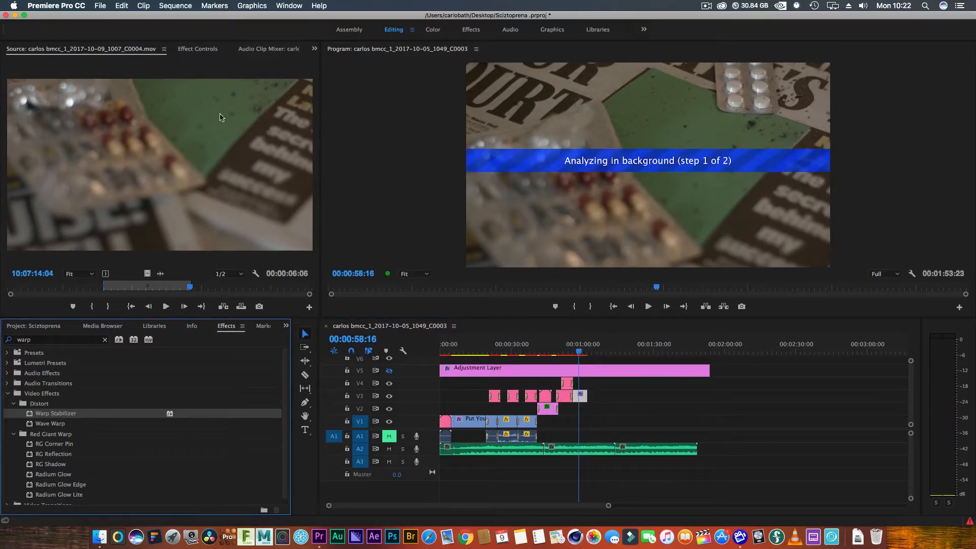
pyautogui.click(213, 50)
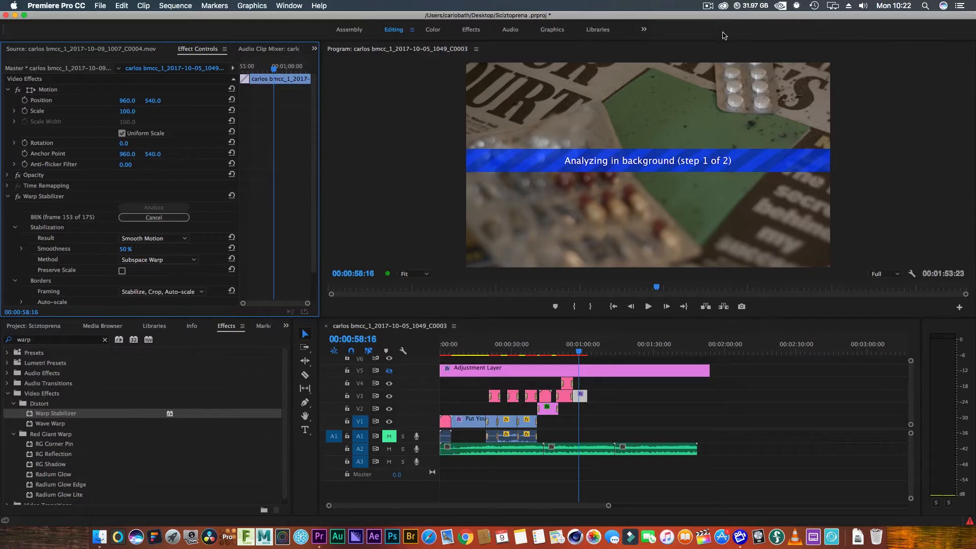
pyautogui.click(707, 6)
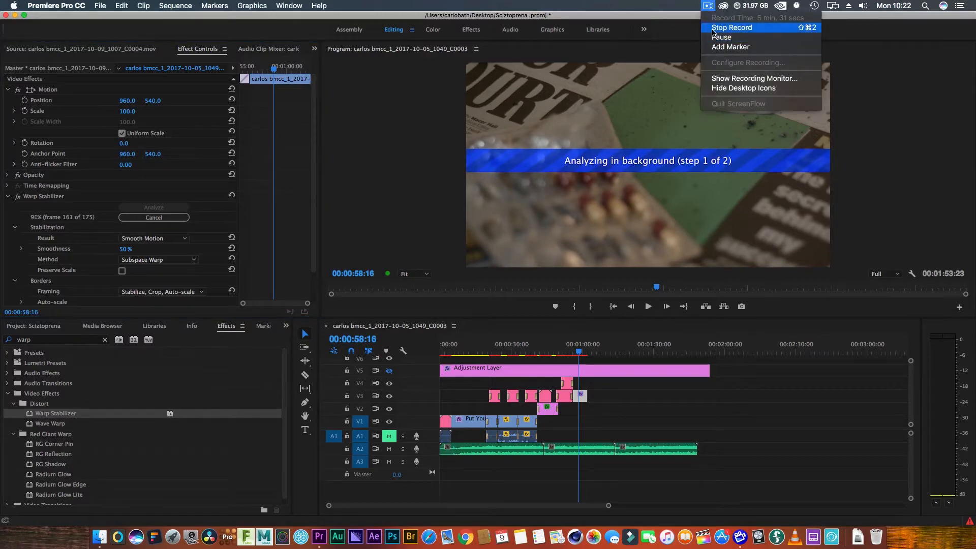
pyautogui.click(714, 37)
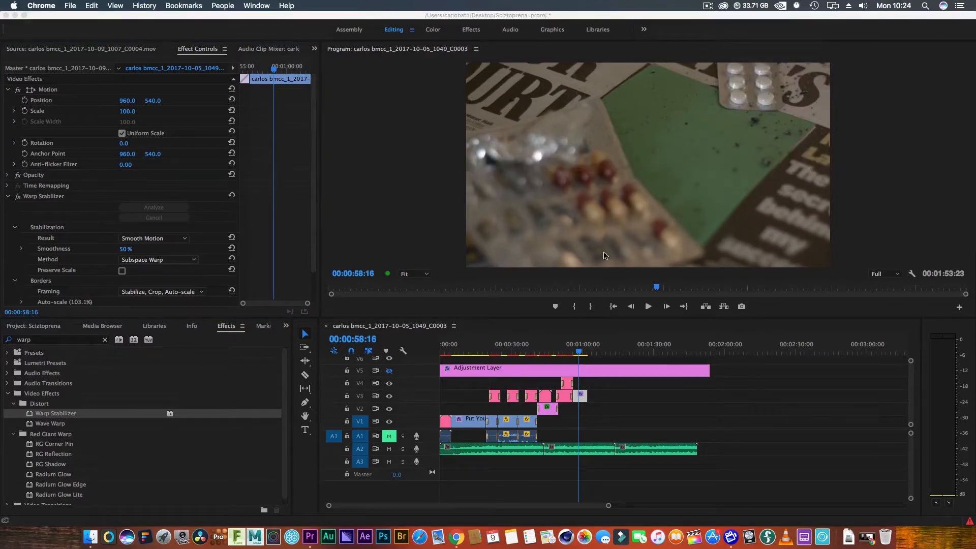
# Step: Scrub through the join into the stabilized pill-packet clip on V3 and select that clip
pyautogui.click(577, 354)
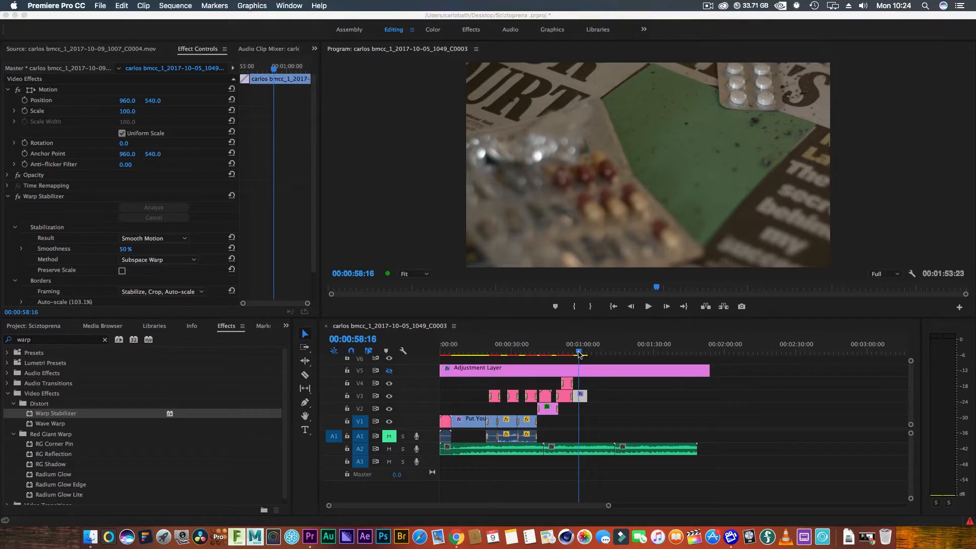
pyautogui.moveTo(576, 354); pyautogui.dragTo(575, 354)
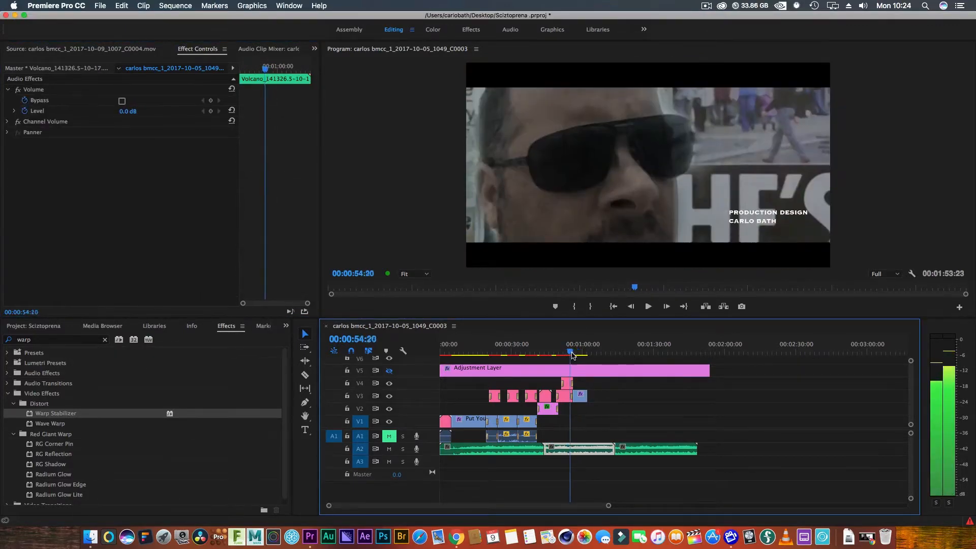
pyautogui.click(578, 396)
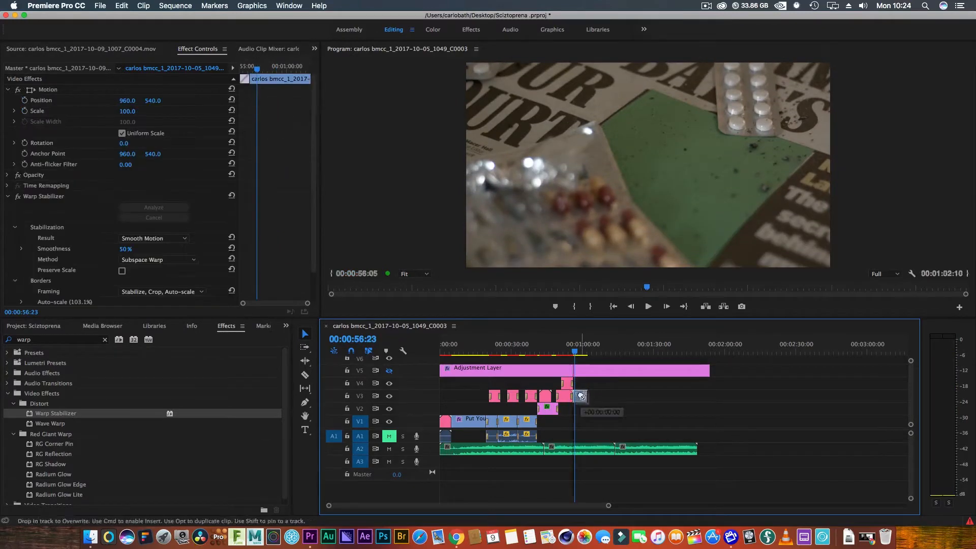
# Step: Set the sequence's vertical frame size to 817 and accept the deletion of all its preview files
pyautogui.click(175, 6)
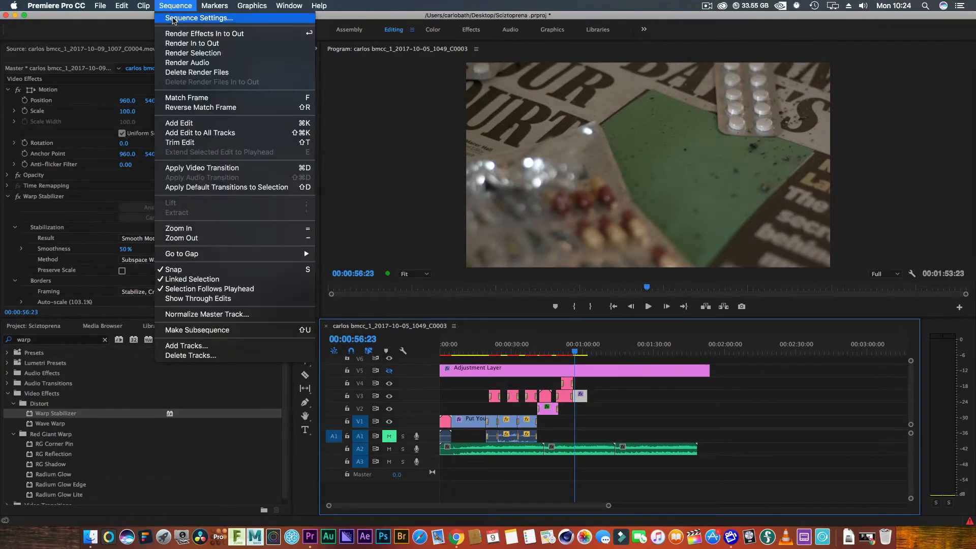
pyautogui.click(188, 17)
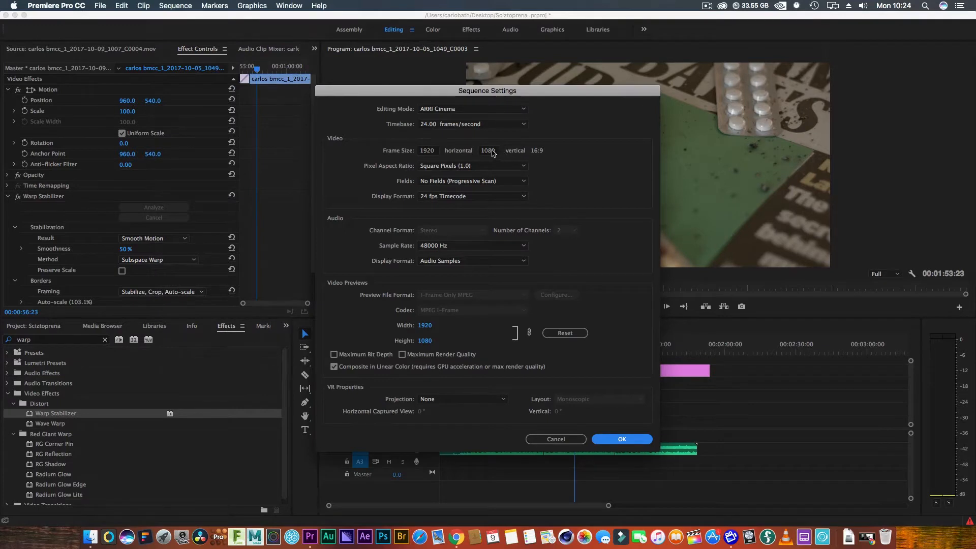
pyautogui.click(493, 152)
pyautogui.write('8')
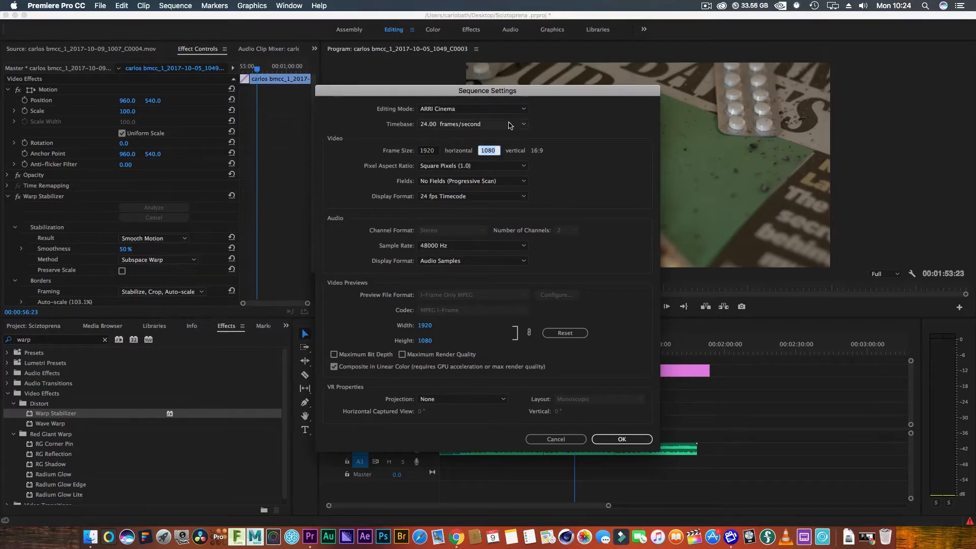
pyautogui.write('17')
pyautogui.press('Return')
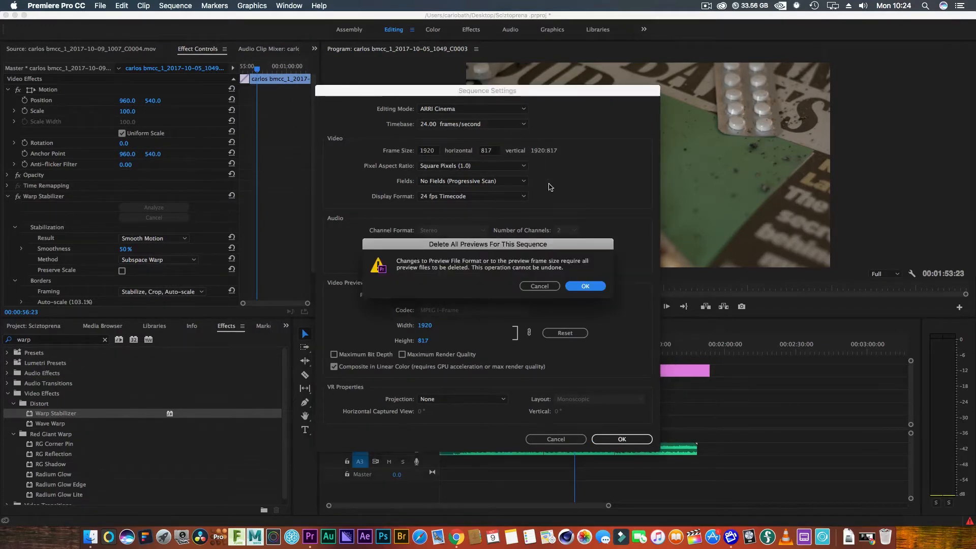
pyautogui.click(585, 286)
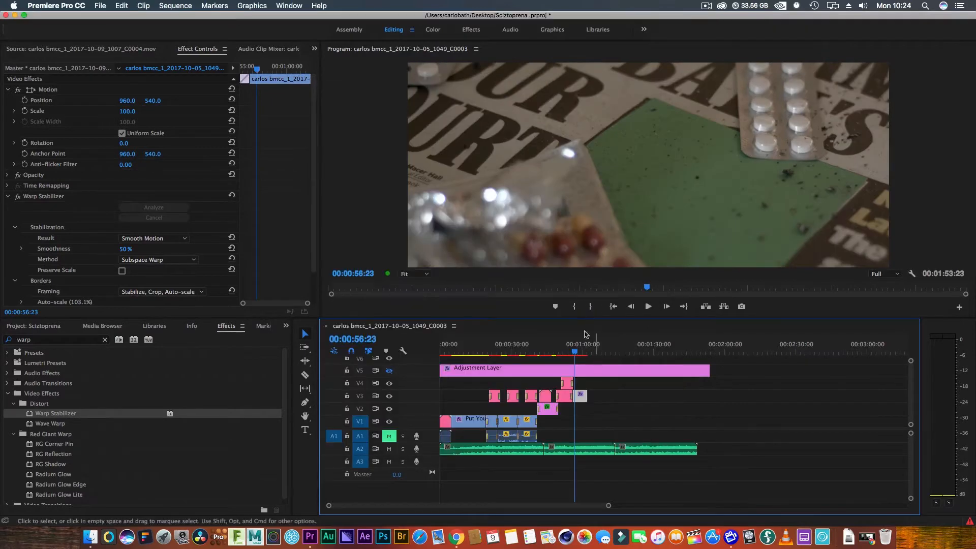
# Step: Turn on the visibility of the adjustment layer's track V5 and scrub ahead to the pill-packet clip to check the grade
pyautogui.moveTo(576, 354); pyautogui.dragTo(551, 355)
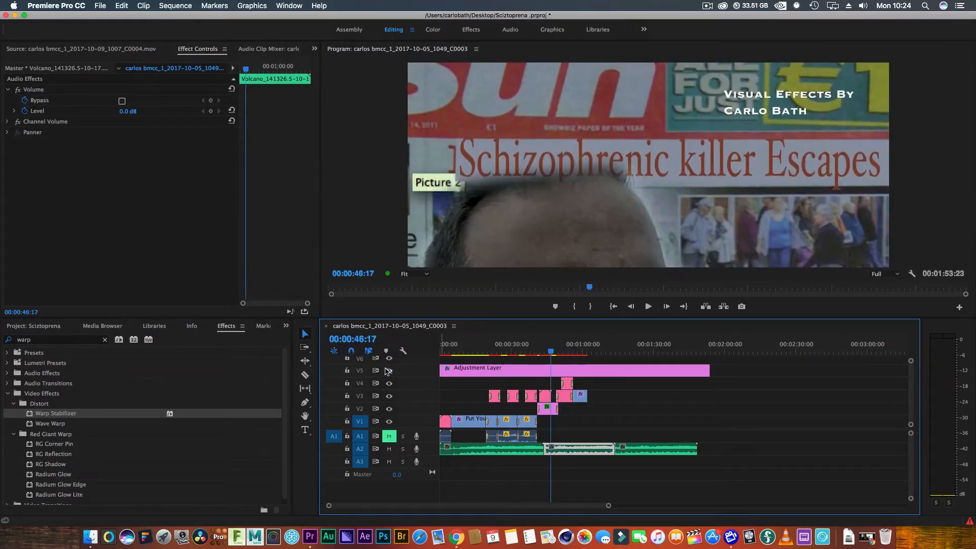
pyautogui.click(389, 370)
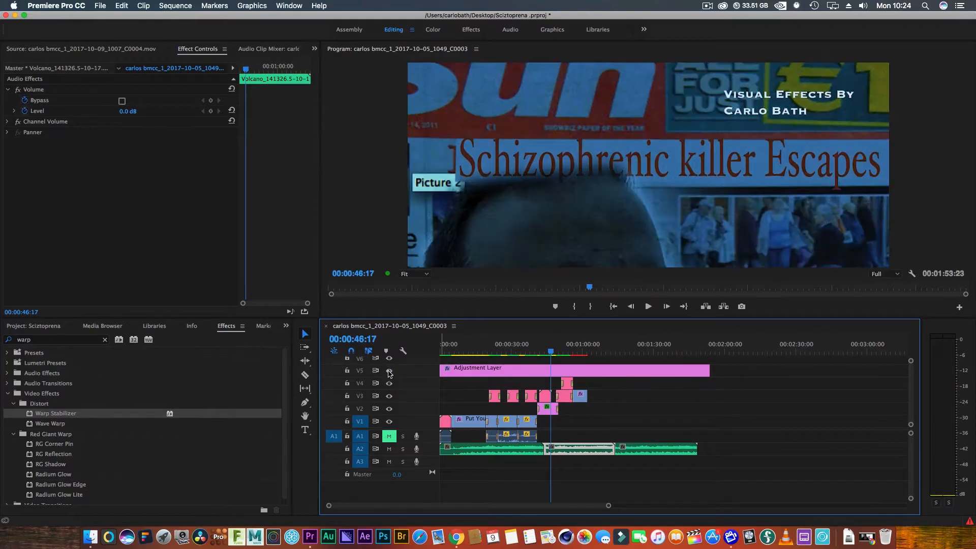
pyautogui.click(552, 354)
pyautogui.moveTo(551, 354); pyautogui.dragTo(580, 354)
# Step: Render the sequence's effects from in to out
pyautogui.click(169, 6)
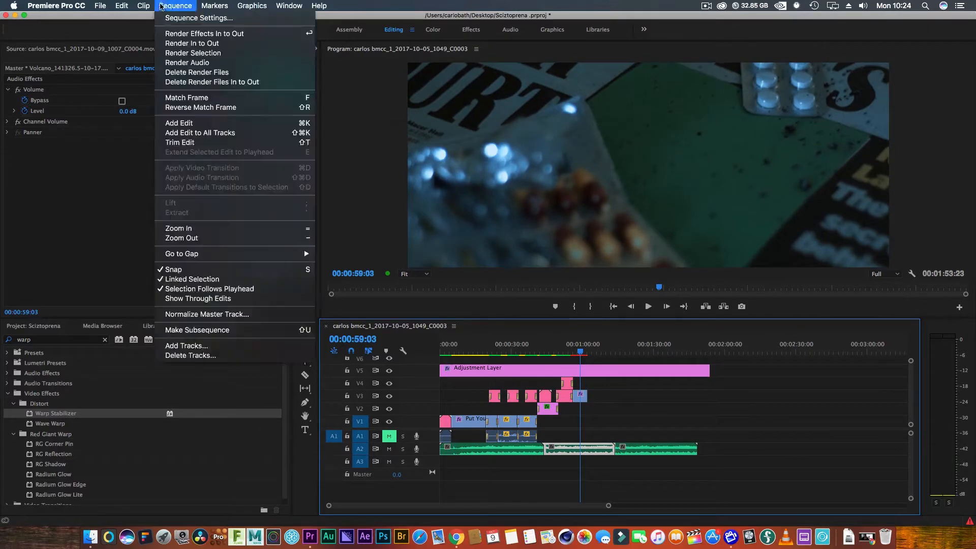
pyautogui.click(169, 6)
pyautogui.click(168, 7)
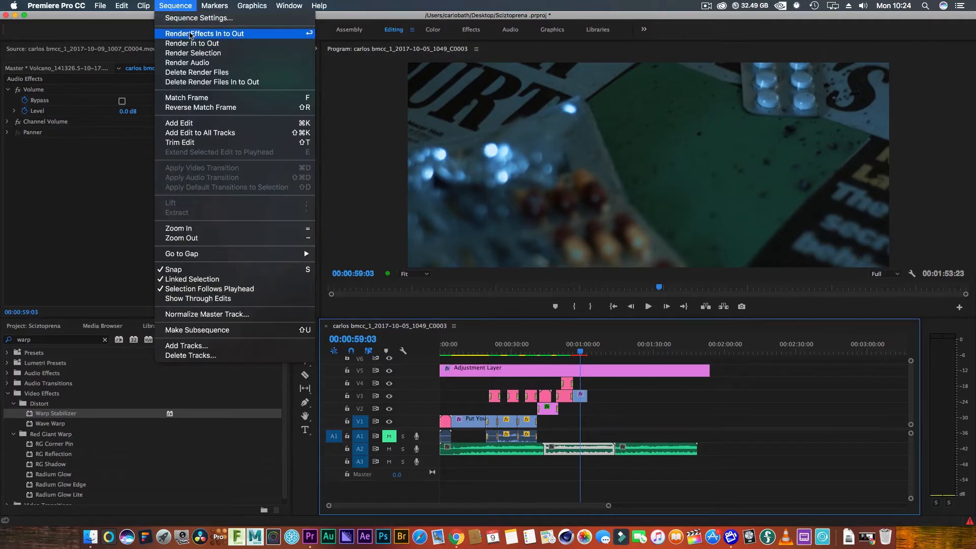
pyautogui.click(199, 33)
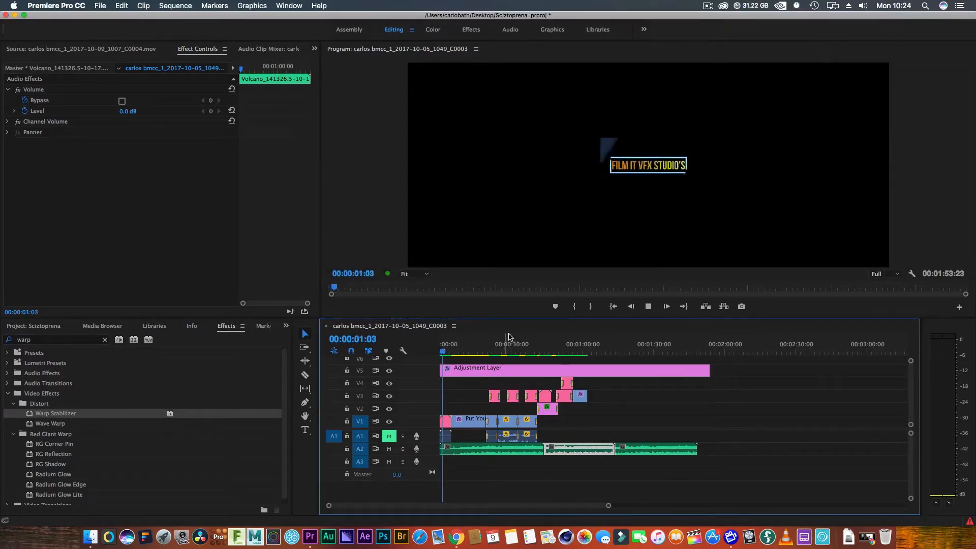
# Step: Check the rendered pill-packet clip on V3 around 00:00:57:15
pyautogui.click(576, 347)
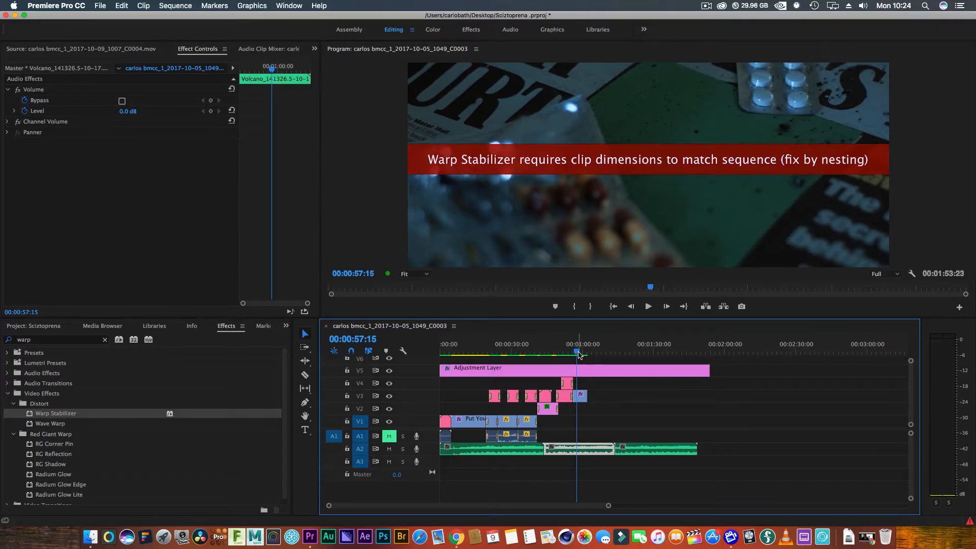
pyautogui.click(574, 351)
pyautogui.press('space')
pyautogui.press('space')
pyautogui.click(588, 202)
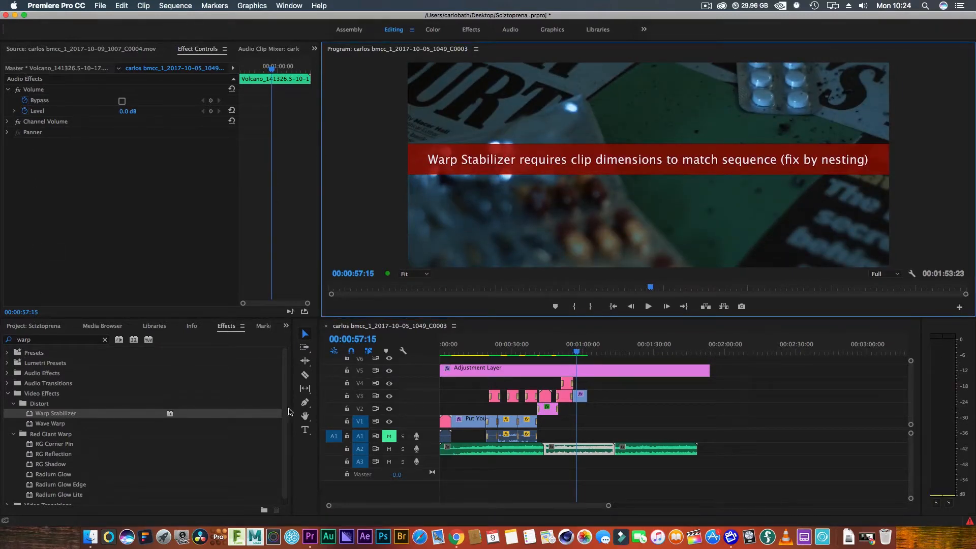
# Step: Switch off the Warp Stabilizer effect on the pill-packet clip on V3 and scrub through the shot to check it
pyautogui.click(581, 395)
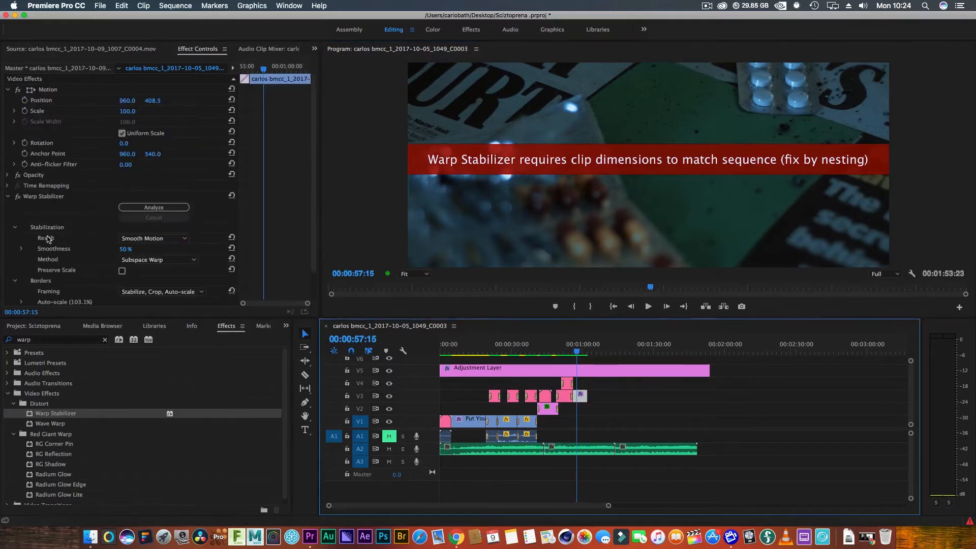
pyautogui.click(48, 231)
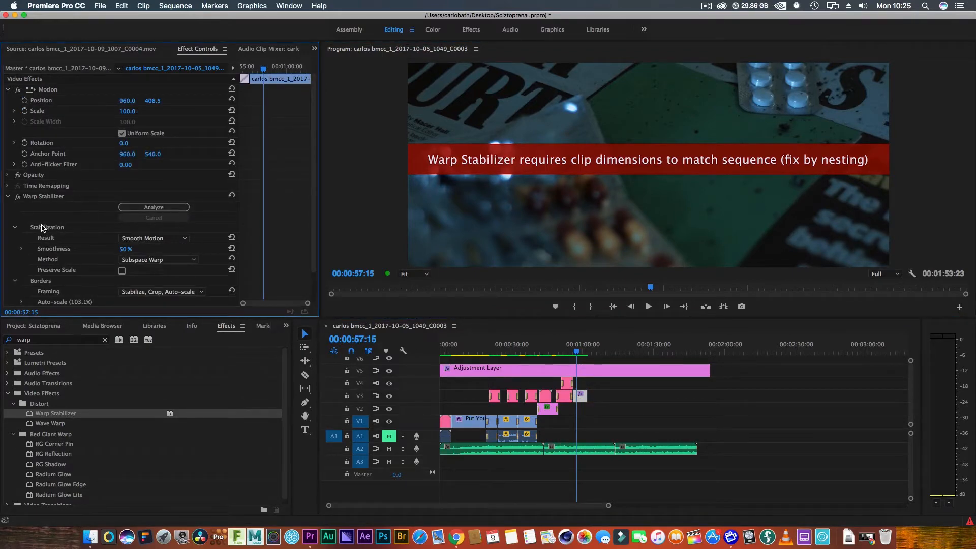
pyautogui.click(17, 196)
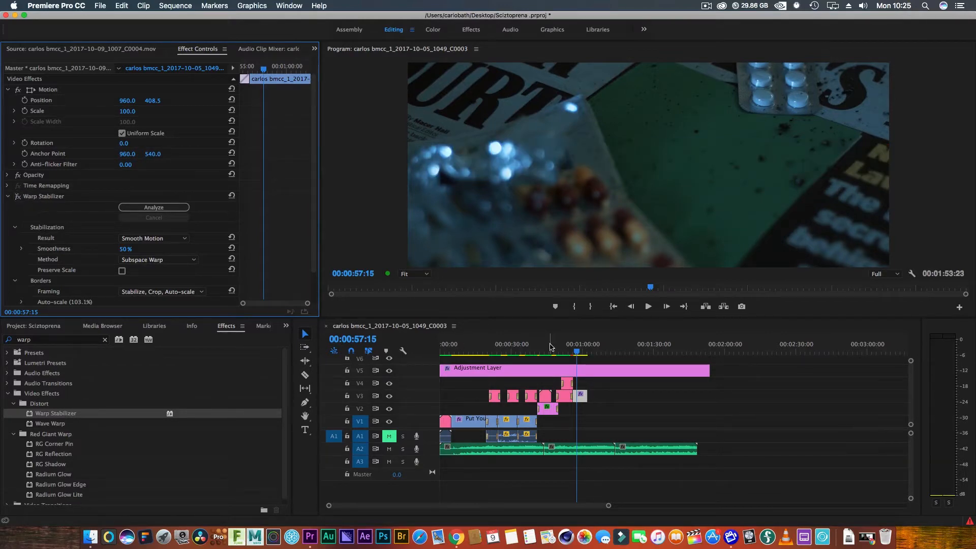
pyautogui.click(579, 352)
pyautogui.moveTo(580, 352)
pyautogui.mouseDown()
pyautogui.moveTo(589, 352)
pyautogui.moveTo(573, 354)
pyautogui.mouseUp()
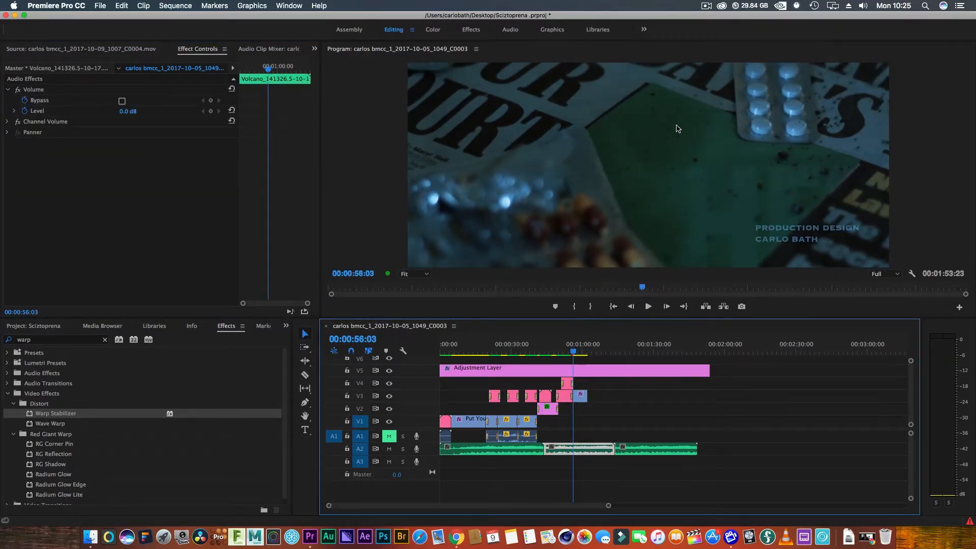
pyautogui.click(574, 350)
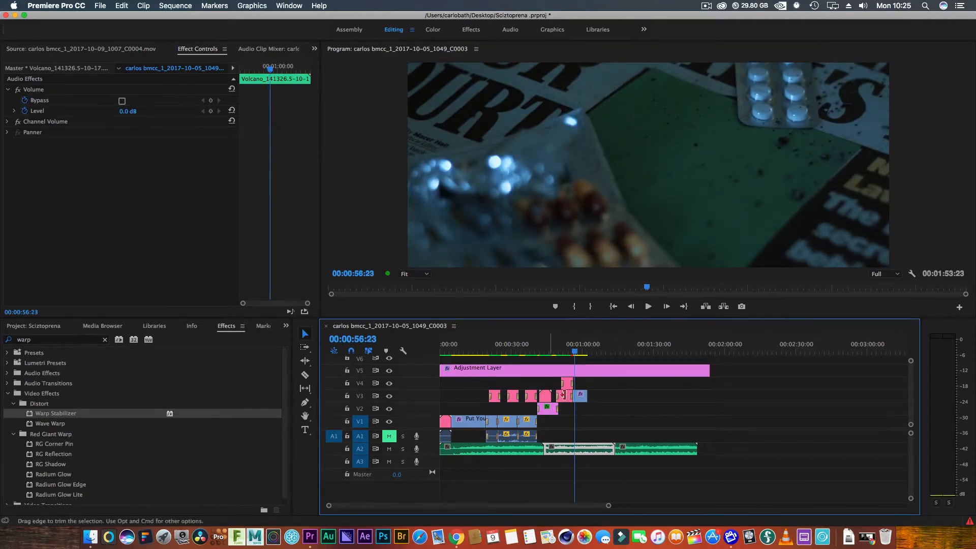
# Step: Replace the pill-packet clip on V3 with an After Effects composition, saving the new project as "tracked picture" on the Desktop
pyautogui.click(580, 397)
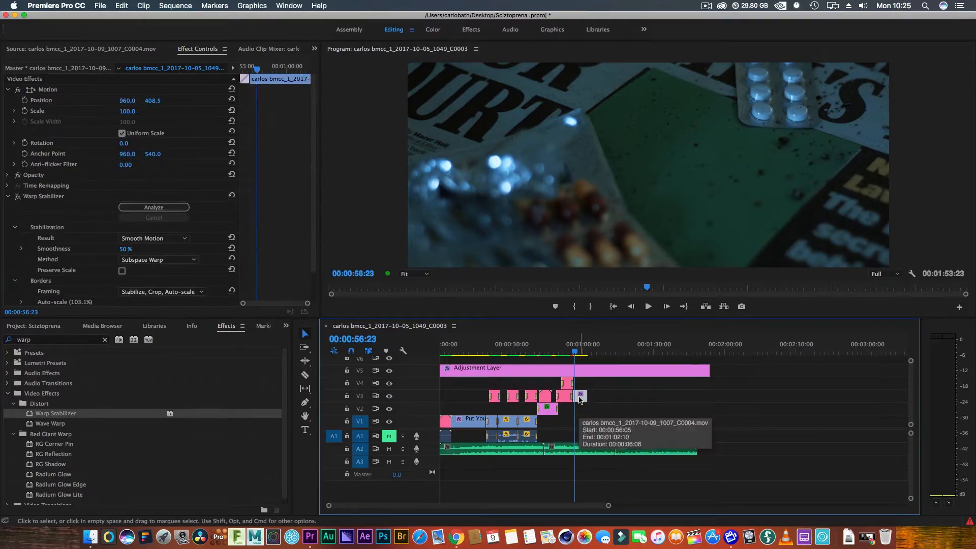
pyautogui.rightClick(580, 398)
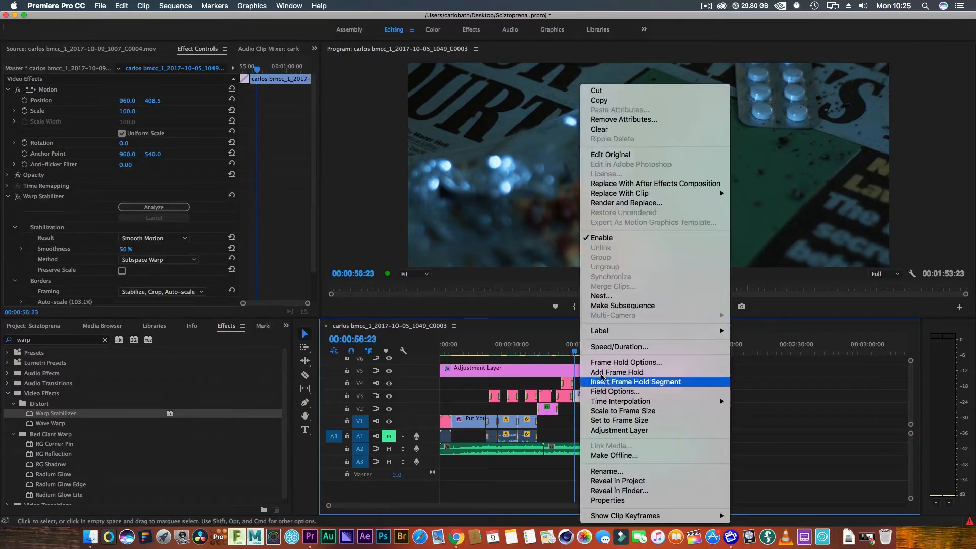
pyautogui.click(616, 186)
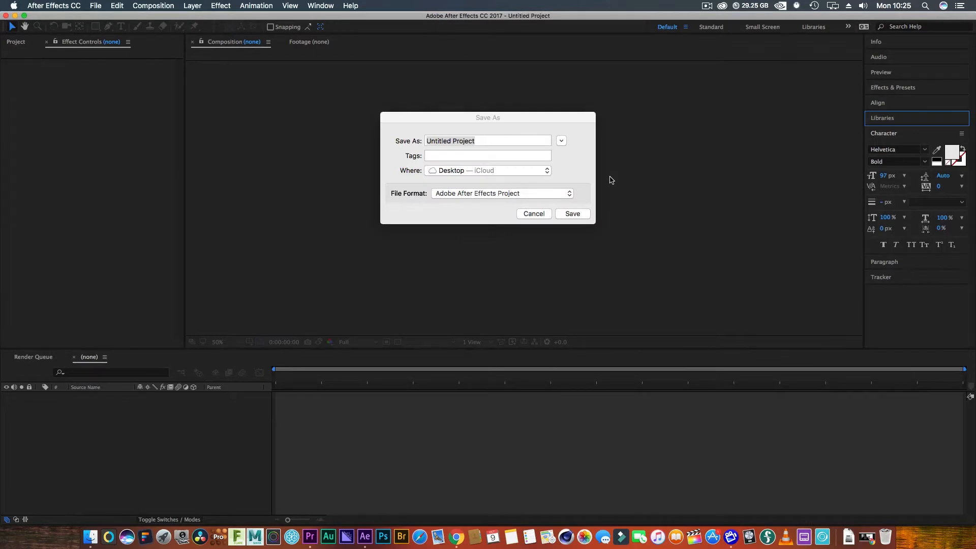
pyautogui.click(486, 141)
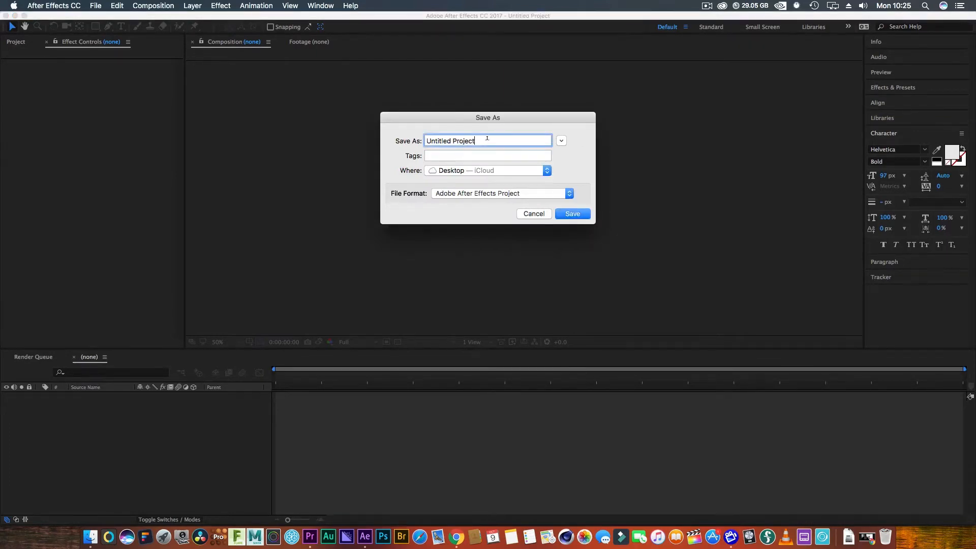
pyautogui.moveTo(485, 141); pyautogui.dragTo(411, 151)
pyautogui.write('tracked picture')
pyautogui.press('Return')
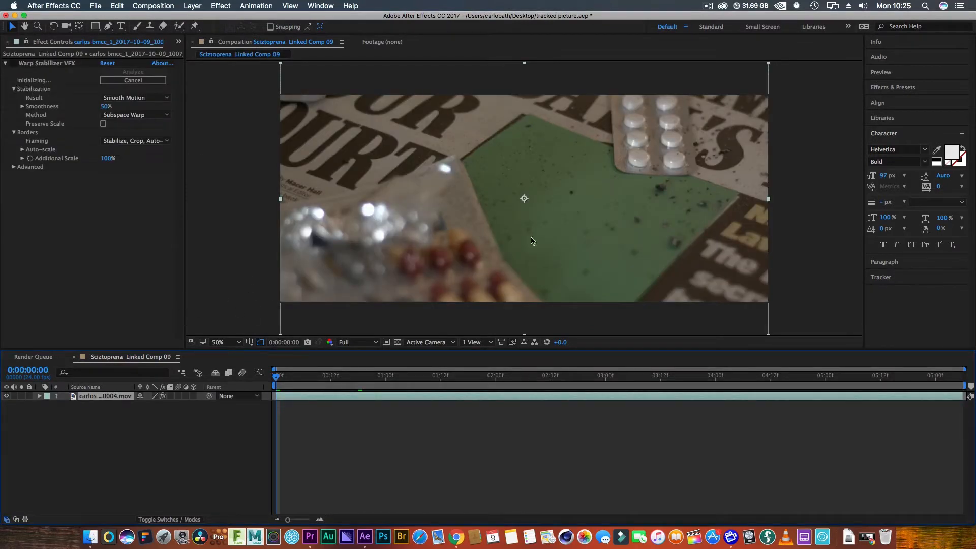
# Step: Preview the pill-packet shot in the linked composition and return the playhead to the first frame
pyautogui.click(907, 74)
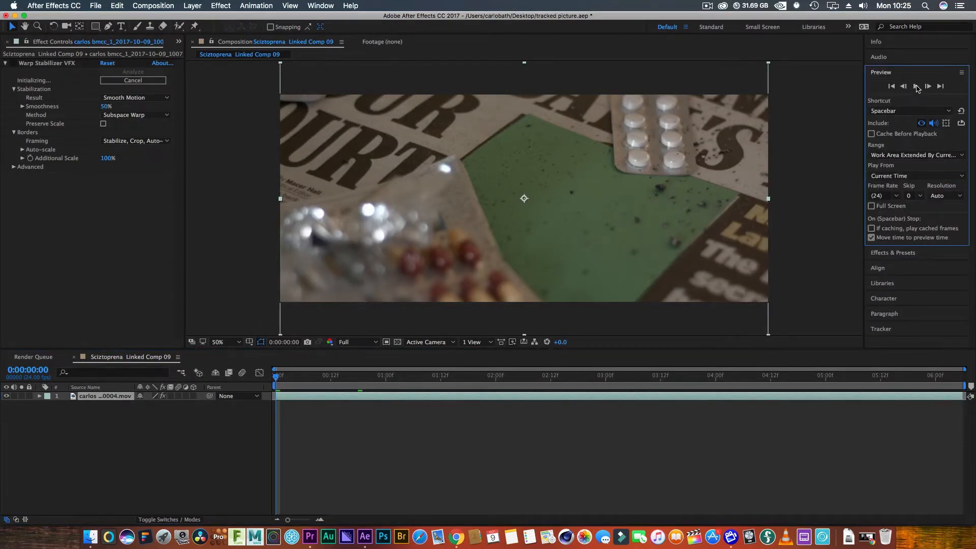
pyautogui.click(916, 86)
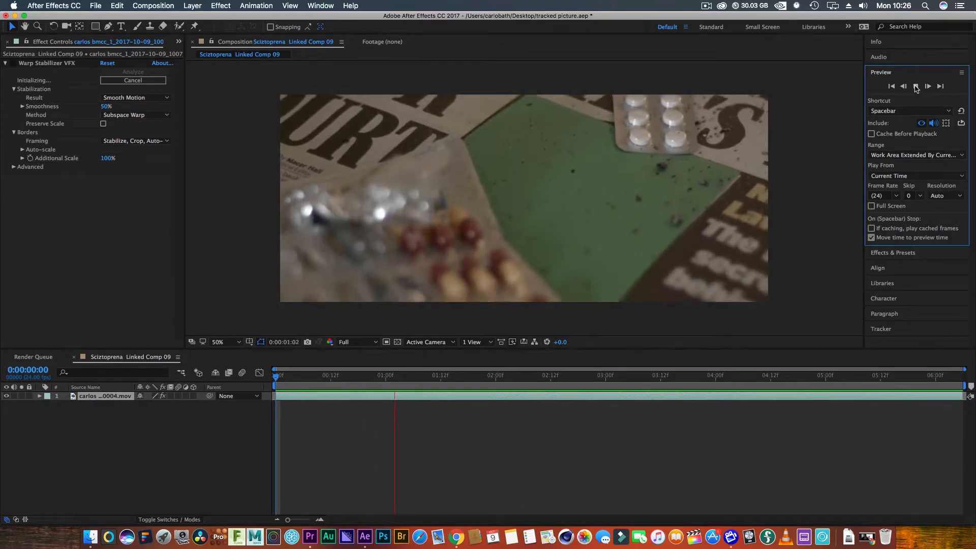
pyautogui.click(915, 87)
pyautogui.moveTo(436, 379); pyautogui.dragTo(273, 377)
# Step: Start Track Motion on the pill-packet layer and place Track Point 1 on the dark speck near the green card's upper corner
pyautogui.click(253, 6)
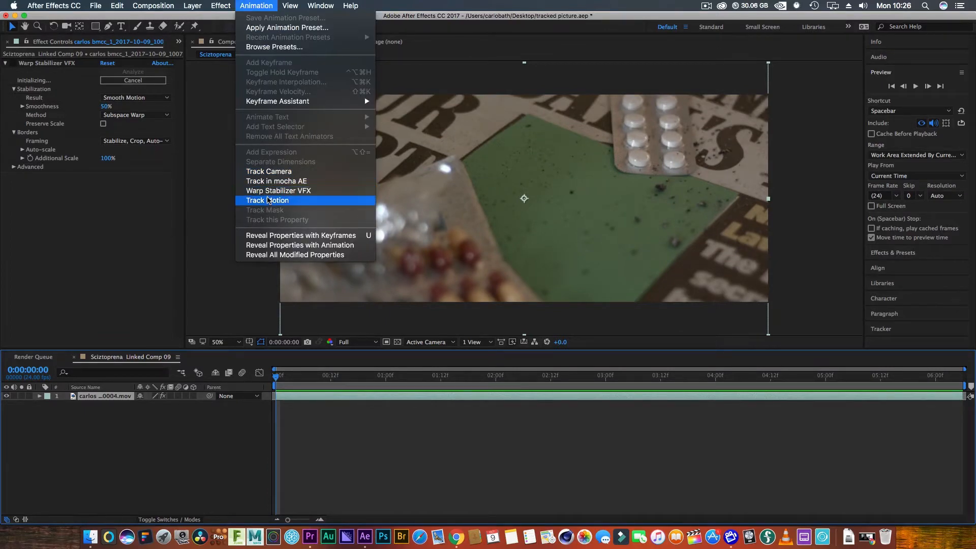
pyautogui.click(269, 200)
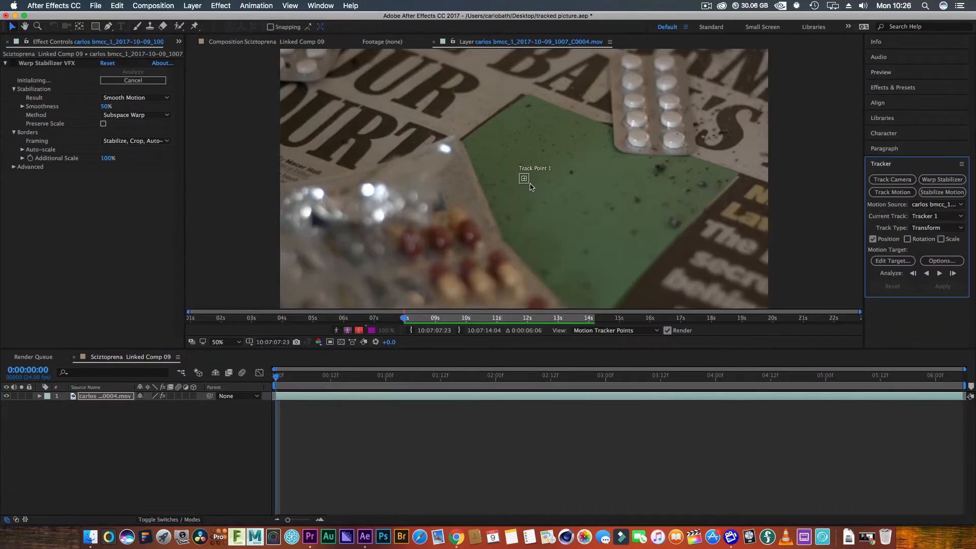
pyautogui.moveTo(529, 183); pyautogui.dragTo(542, 137)
pyautogui.click(535, 134)
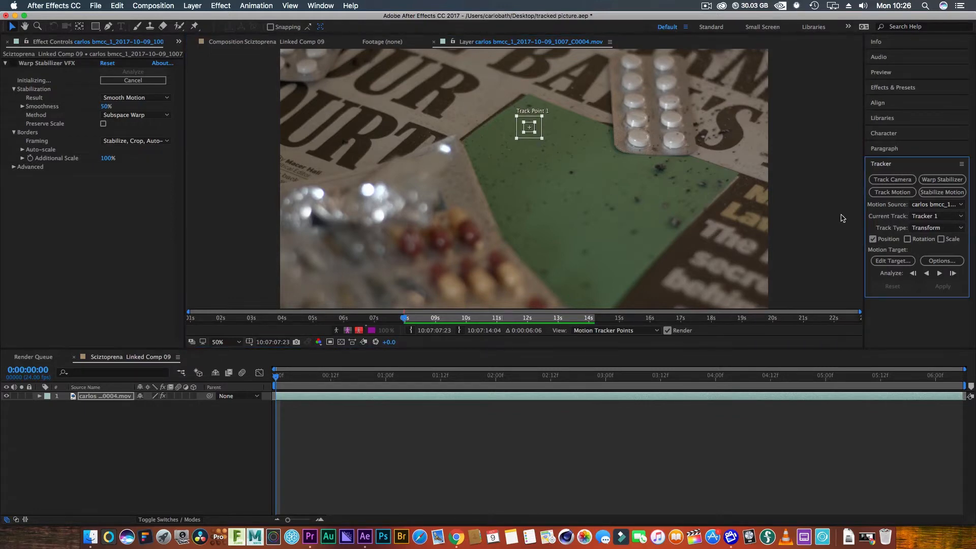
# Step: Enable rotation tracking and place Track Point 2 on a dark speck in the green card's right half
pyautogui.click(906, 239)
pyautogui.click(536, 178)
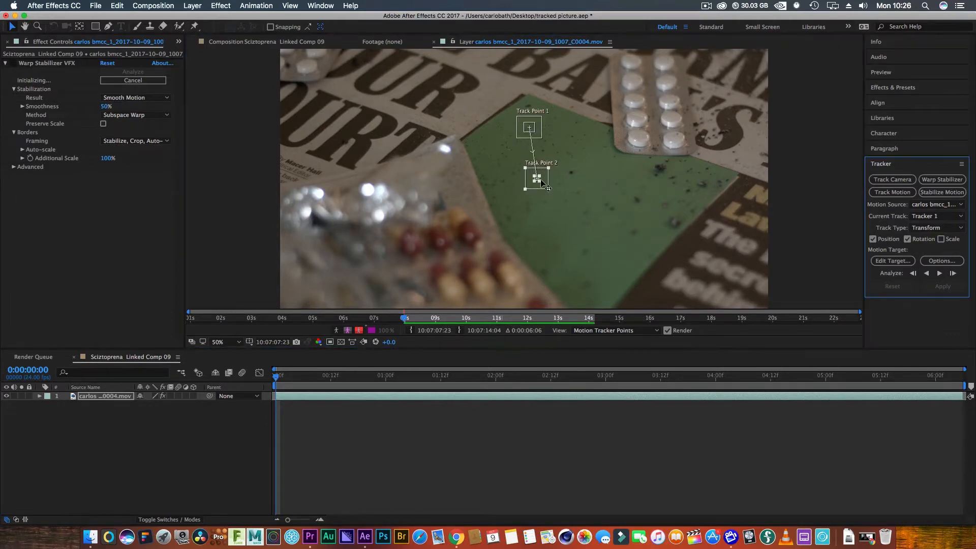
pyautogui.moveTo(541, 183); pyautogui.dragTo(629, 195)
pyautogui.click(636, 199)
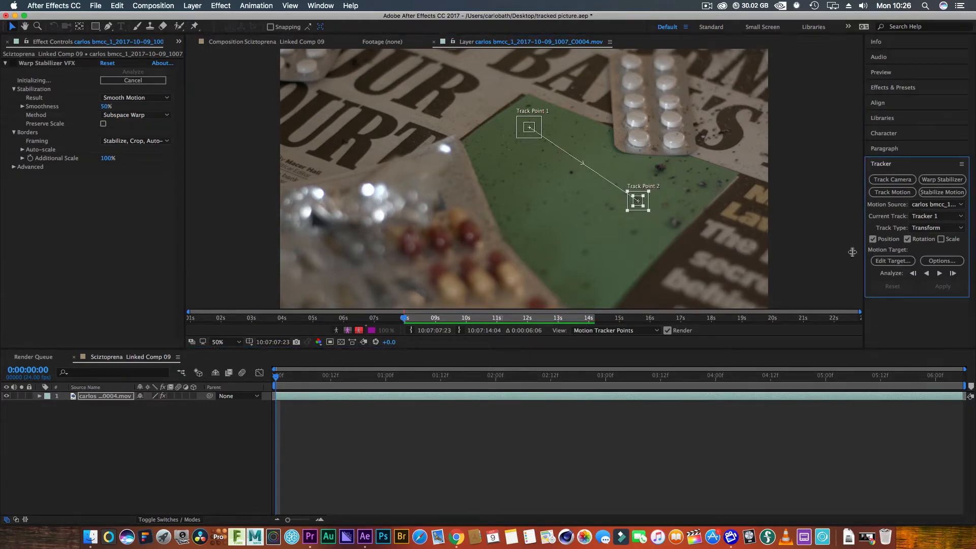
# Step: Analyze both track points forward through the whole shot and return the playhead to the first frame
pyautogui.click(99, 431)
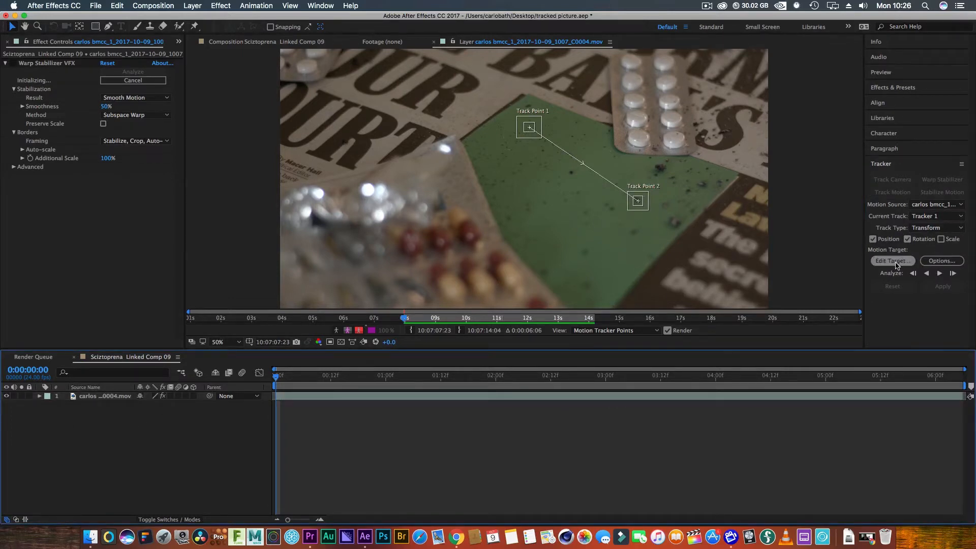
pyautogui.click(940, 274)
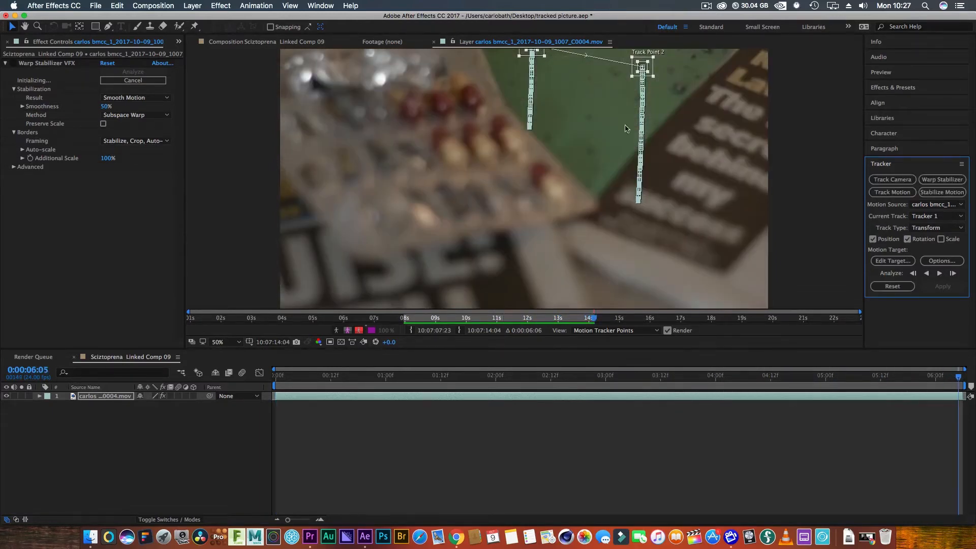
pyautogui.moveTo(958, 378); pyautogui.dragTo(276, 378)
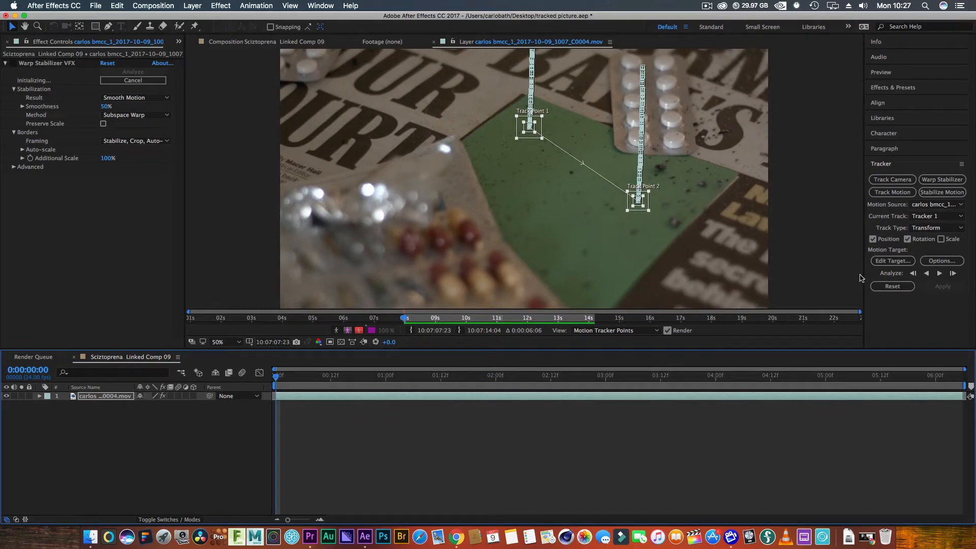
# Step: Add a null object, set it as the tracker's motion target, and apply the tracked position and rotation to it
pyautogui.rightClick(118, 428)
pyautogui.moveTo(143, 419)
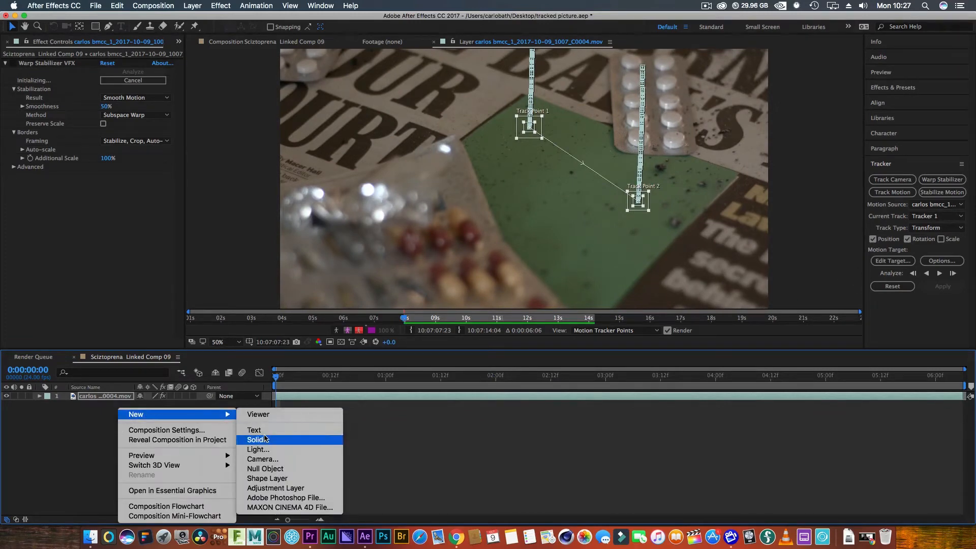
pyautogui.click(277, 468)
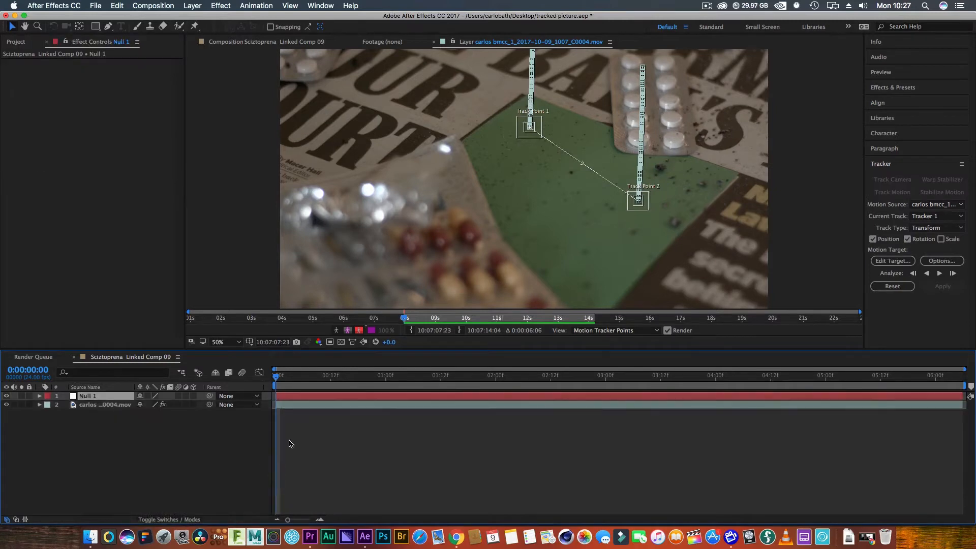
pyautogui.click(888, 263)
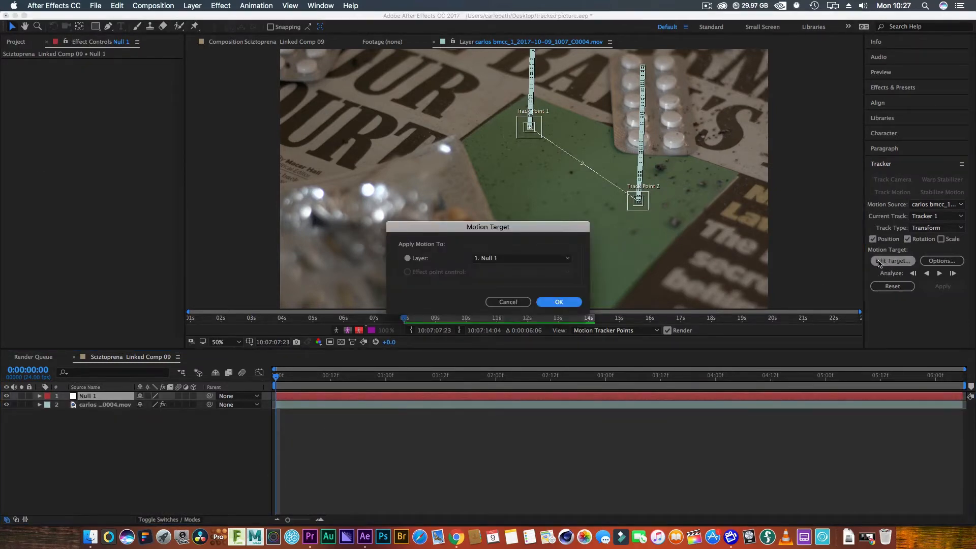
pyautogui.click(557, 302)
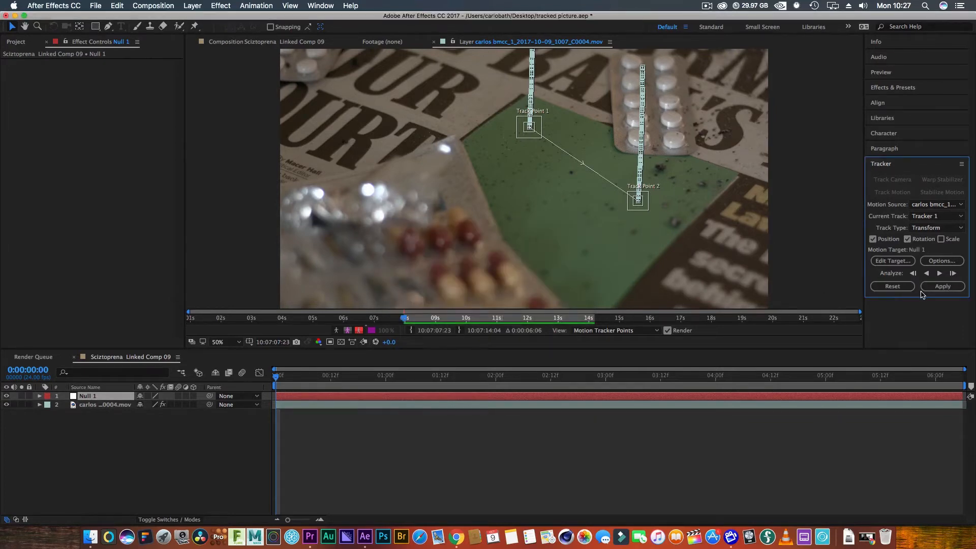
pyautogui.click(932, 284)
pyautogui.click(524, 285)
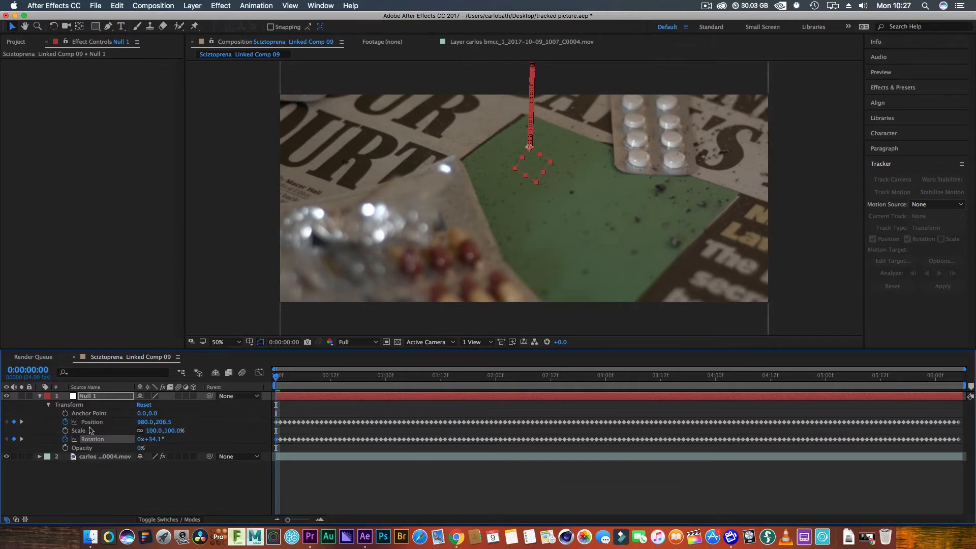
# Step: Apply the Keylight (1.2) effect to the pill-packet footage and sample the green card as its Screen Colour
pyautogui.rightClick(102, 404)
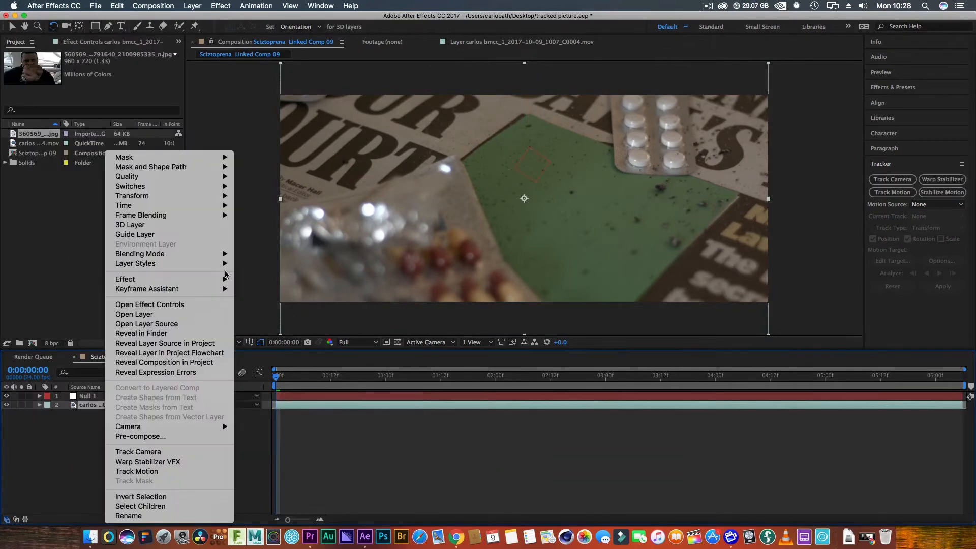
pyautogui.moveTo(152, 279)
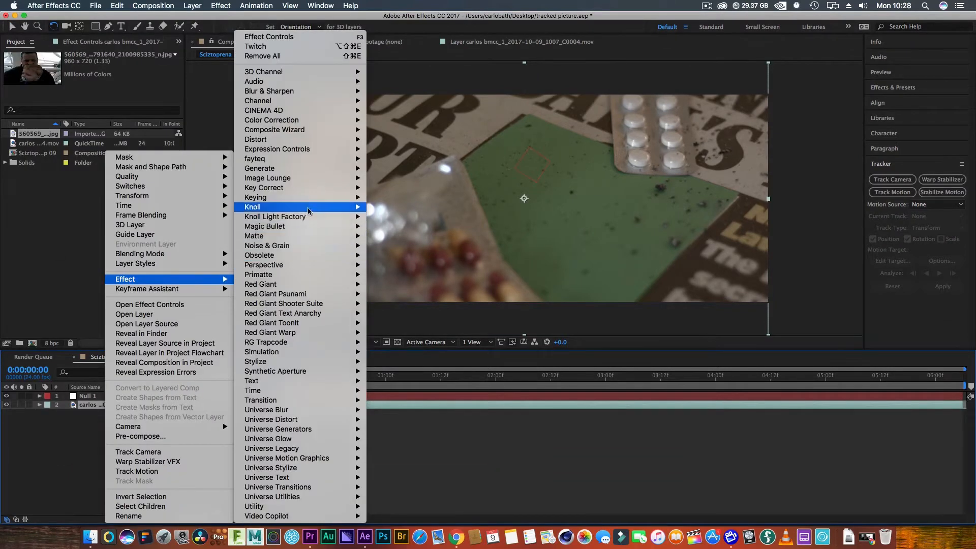
pyautogui.moveTo(306, 198)
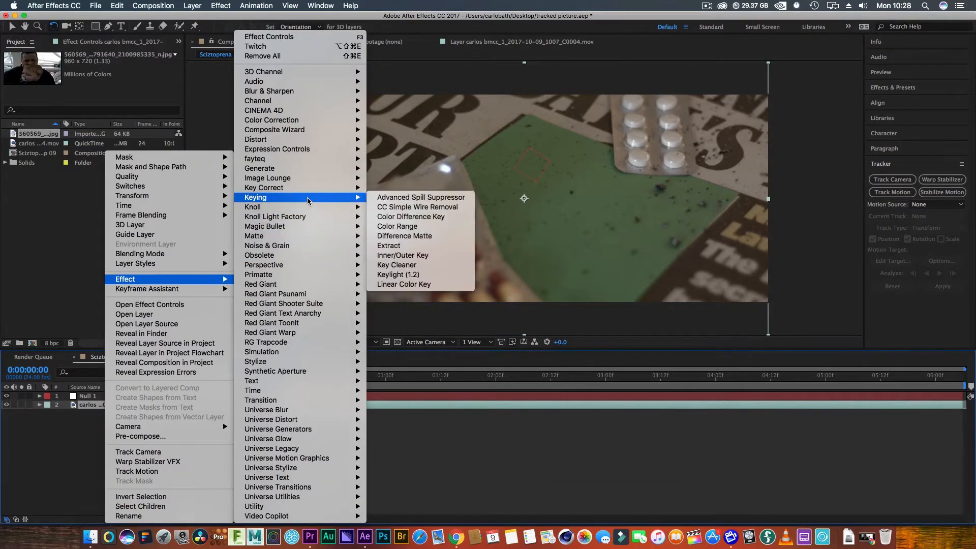
pyautogui.click(379, 276)
pyautogui.click(118, 239)
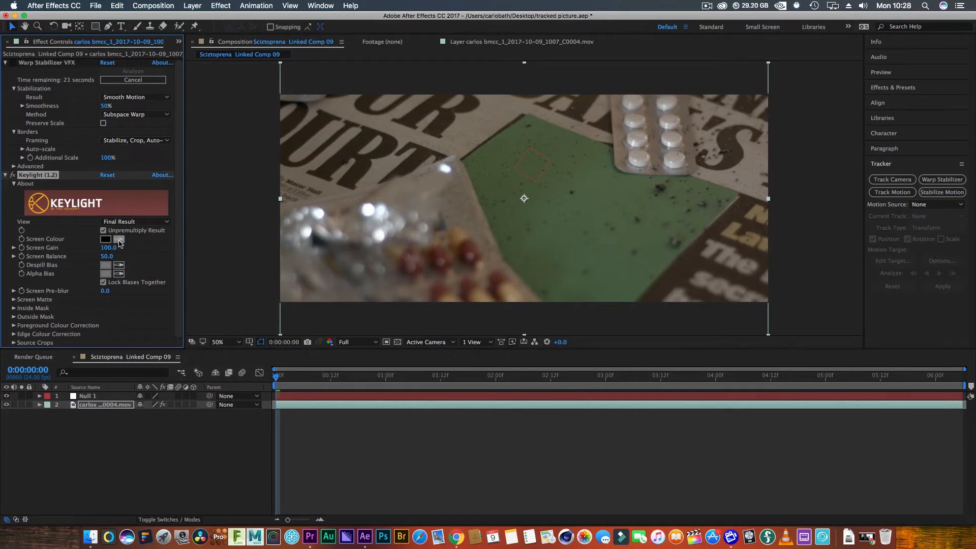
pyautogui.click(510, 146)
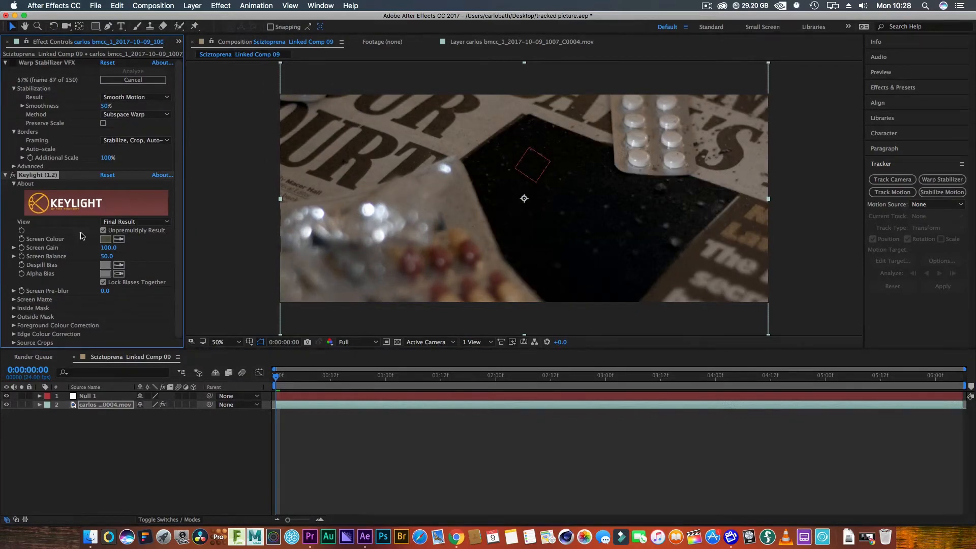
# Step: View Keylight's Screen Matte and clean up the matte with Clip Black 17 and Clip White 67
pyautogui.click(160, 222)
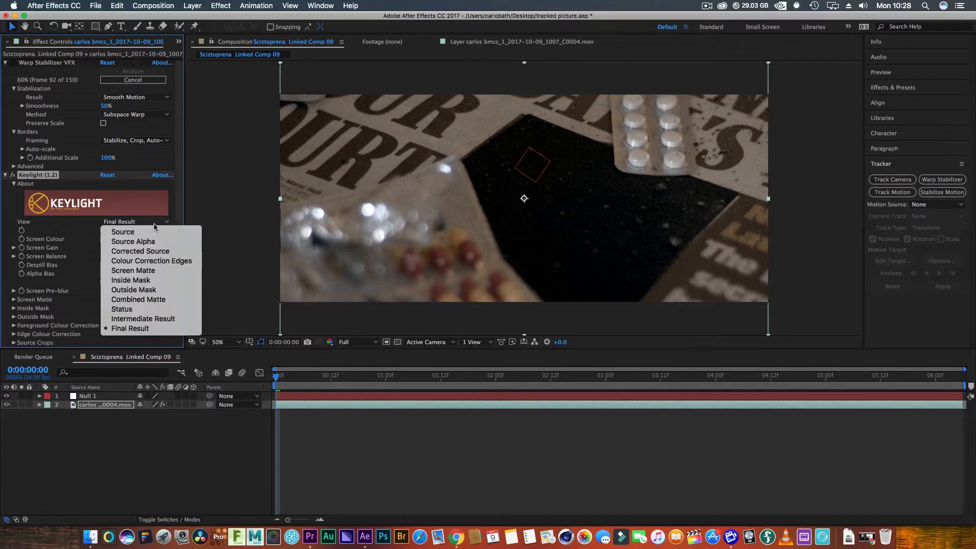
pyautogui.click(148, 271)
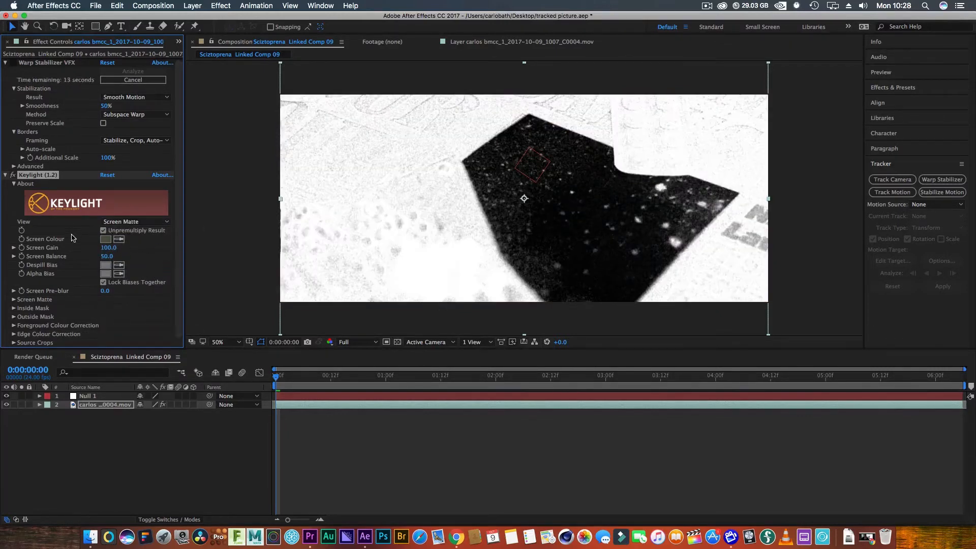
pyautogui.click(13, 300)
pyautogui.scroll(-3, 61, 254)
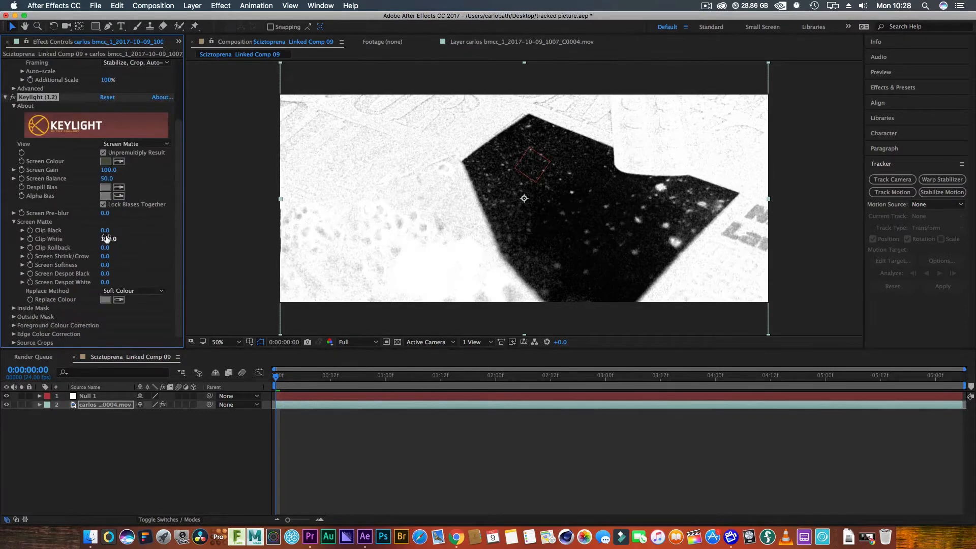
pyautogui.moveTo(107, 230); pyautogui.dragTo(113, 230)
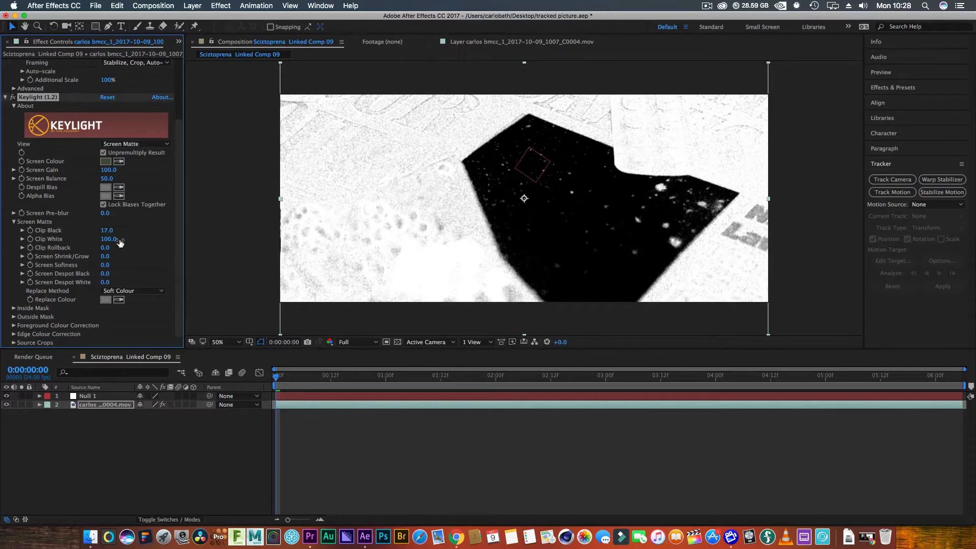
pyautogui.moveTo(108, 239); pyautogui.dragTo(90, 234)
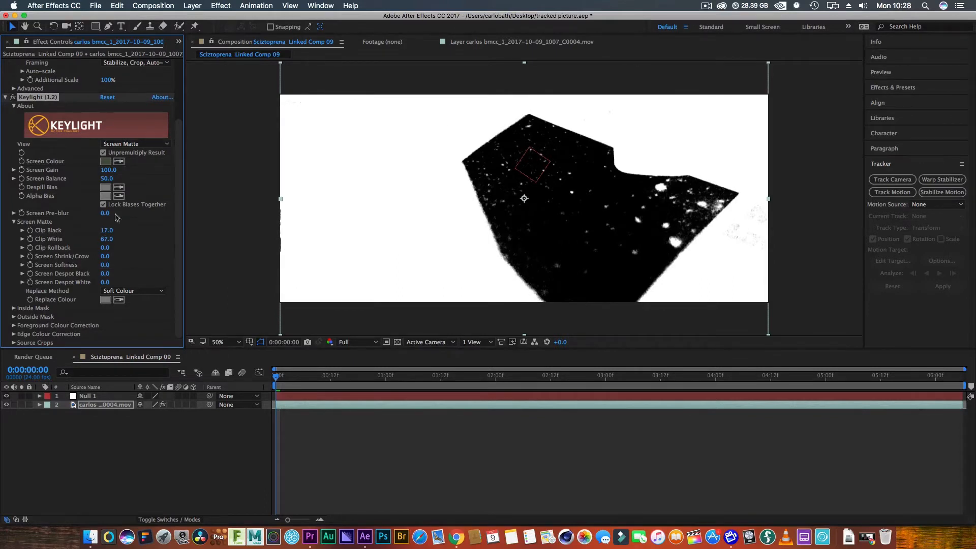
# Step: Check Keylight's Source view, set the view to Final Result, and preview the keyed shot from the first frame
pyautogui.click(140, 144)
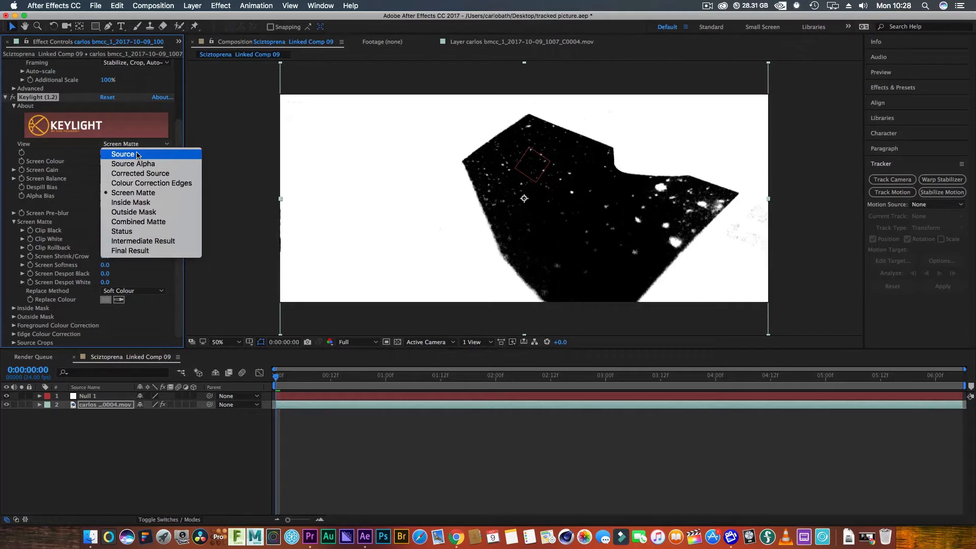
pyautogui.click(137, 155)
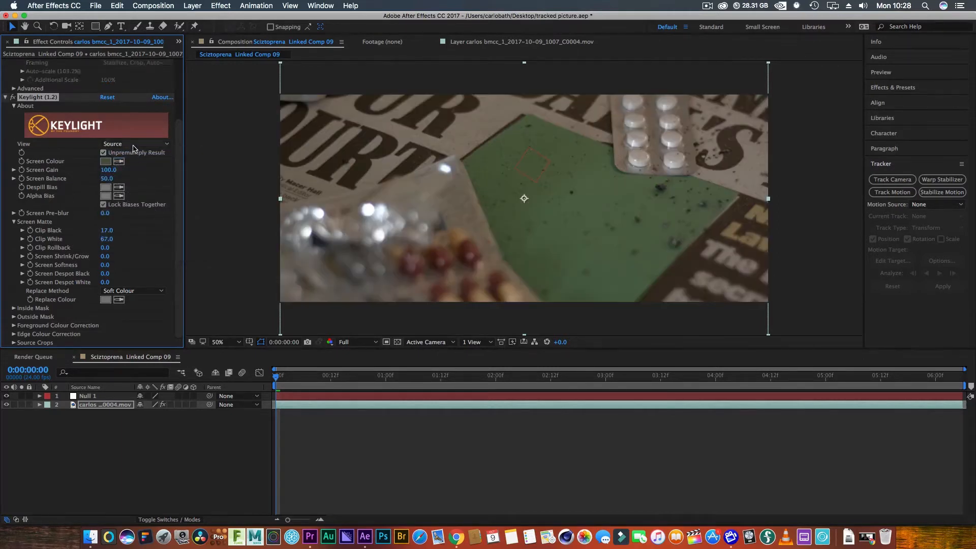
pyautogui.click(136, 145)
pyautogui.click(115, 251)
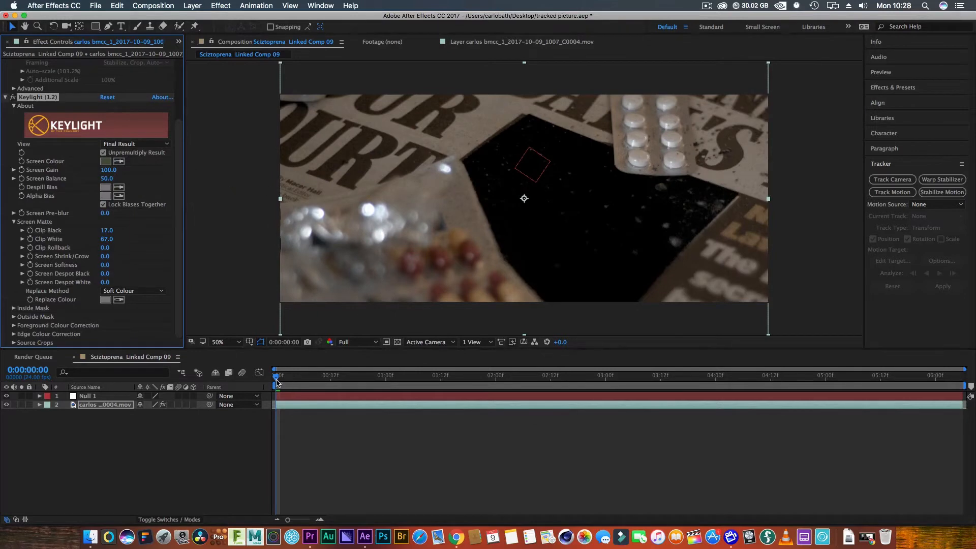
pyautogui.click(277, 382)
pyautogui.press('space')
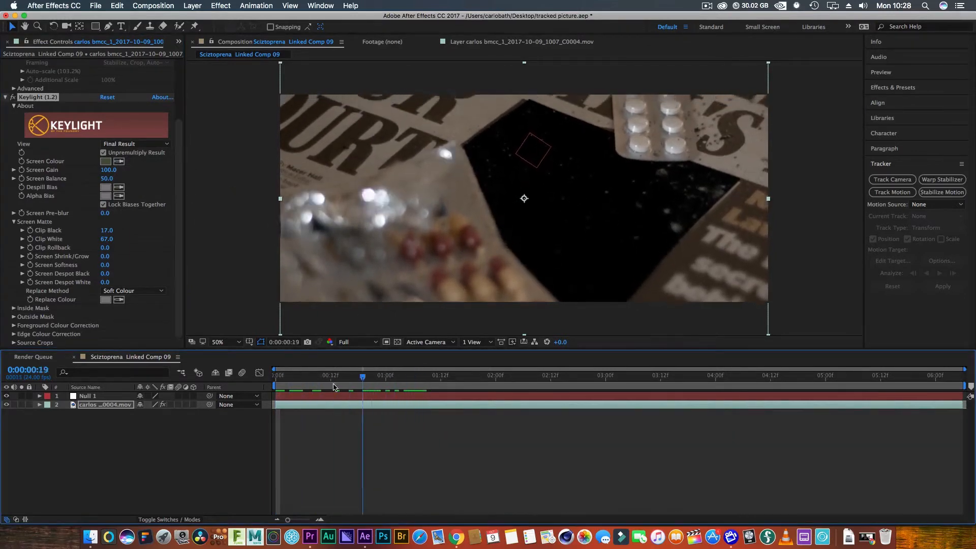
pyautogui.press('space')
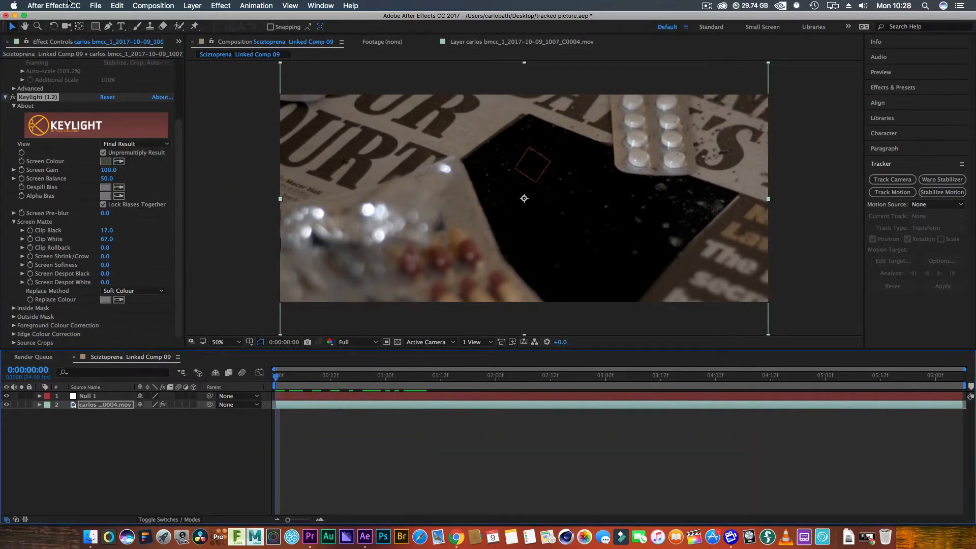
# Step: Import the JPG photo of the man and child and add it to the composition directly below the null layer
pyautogui.click(96, 6)
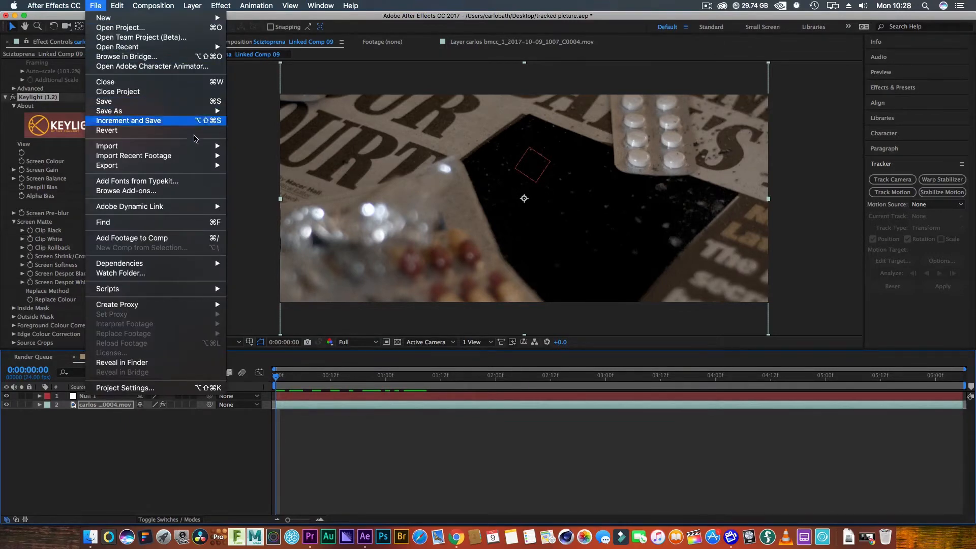
pyautogui.moveTo(203, 146)
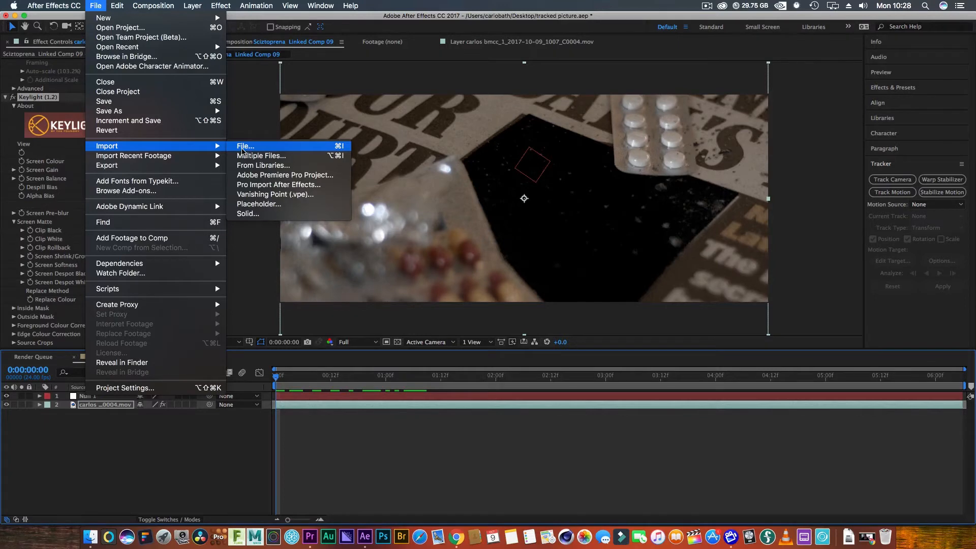
pyautogui.click(243, 147)
pyautogui.doubleClick(279, 134)
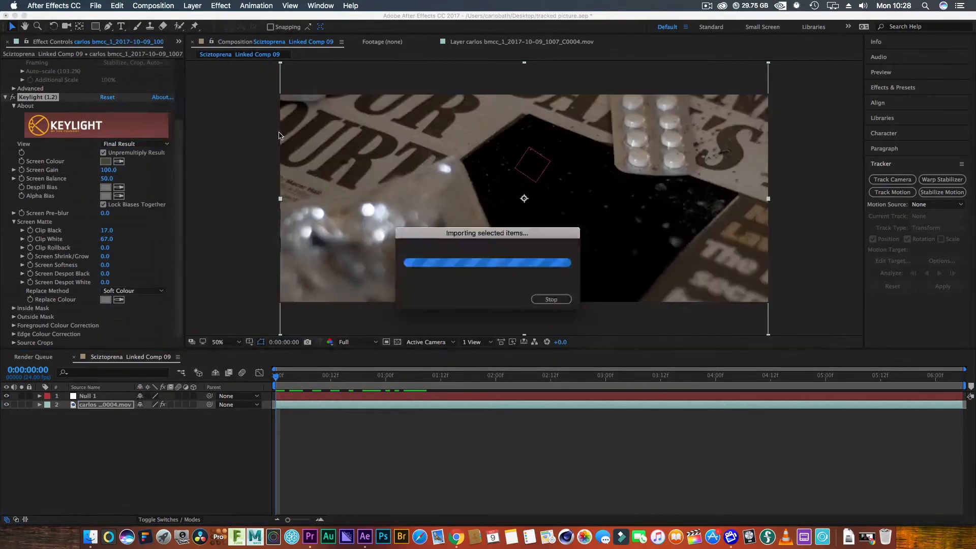
pyautogui.moveTo(40, 146); pyautogui.dragTo(111, 400)
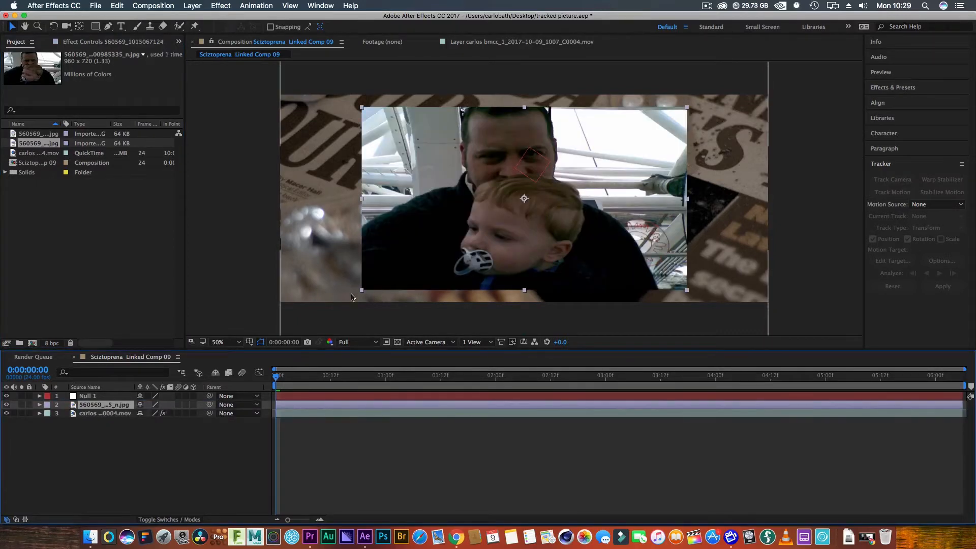
# Step: Stack the photo beneath the pill-packet footage and scale, shift and rotate it clockwise to fit the keyed-out card area
pyautogui.moveTo(361, 290); pyautogui.dragTo(433, 260)
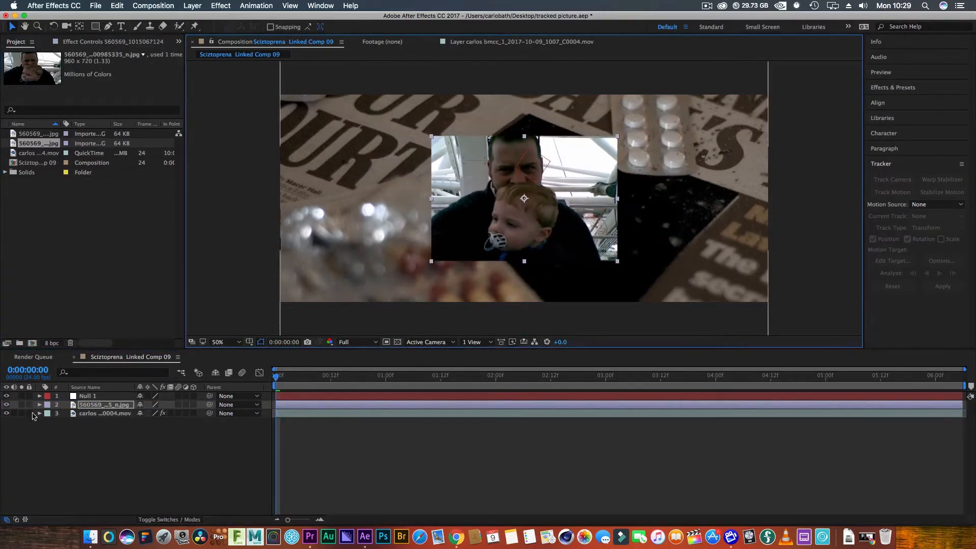
pyautogui.moveTo(93, 404); pyautogui.dragTo(91, 420)
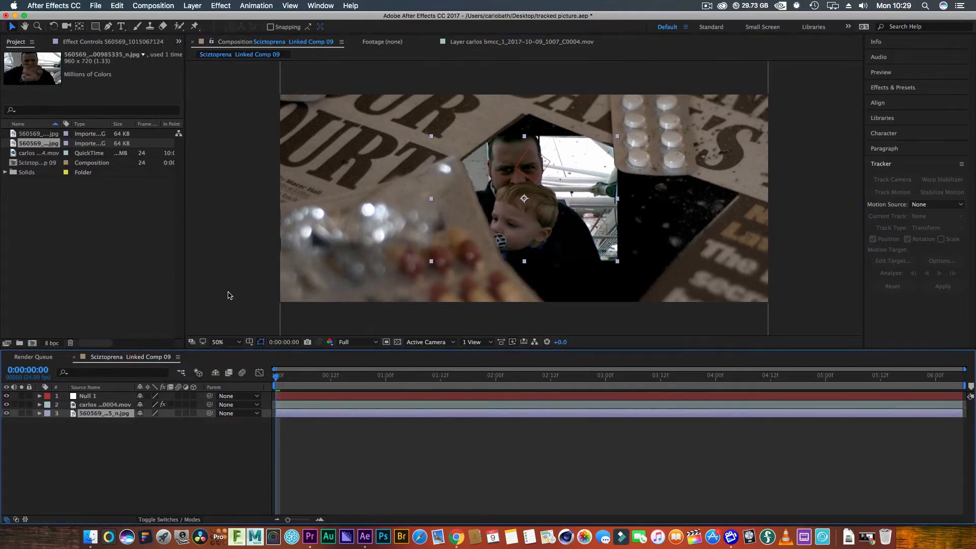
pyautogui.moveTo(541, 223); pyautogui.dragTo(584, 231)
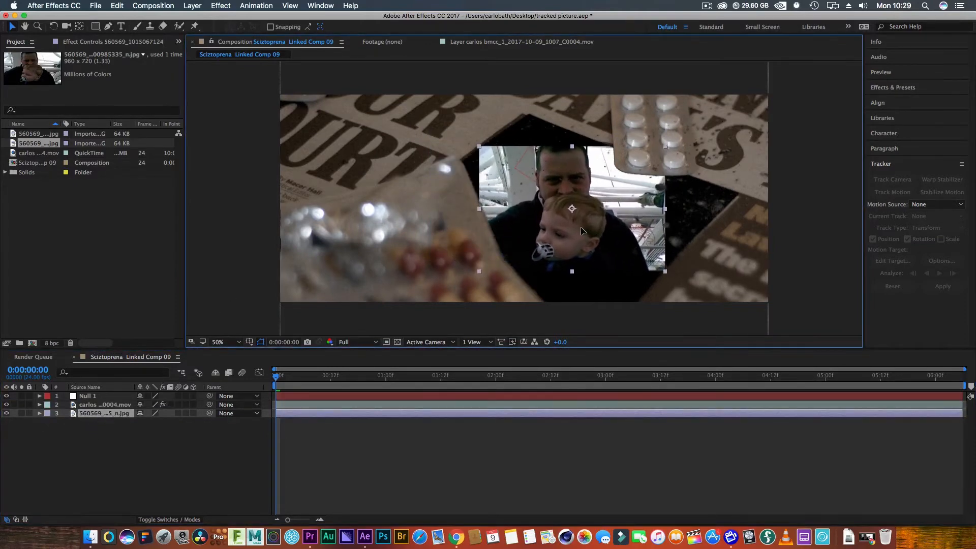
pyautogui.click(54, 25)
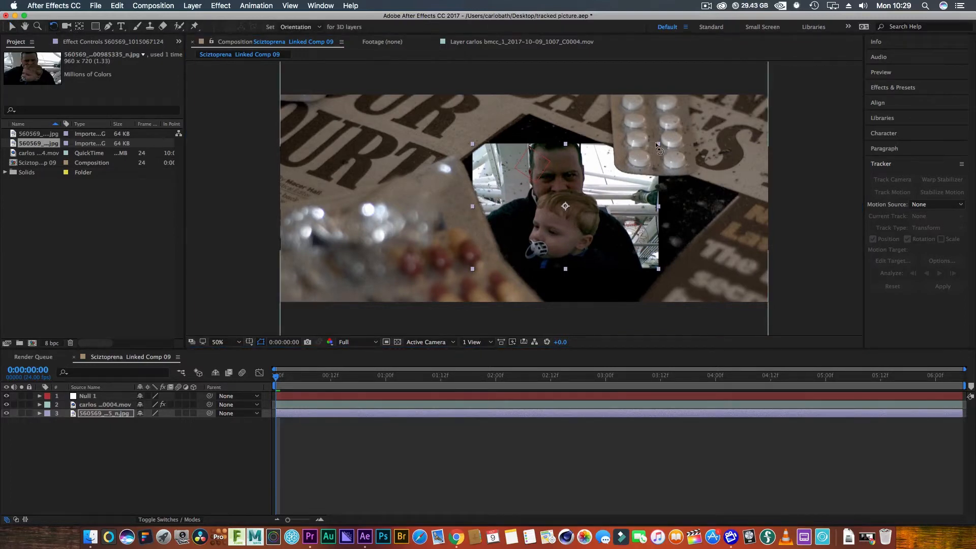
pyautogui.moveTo(658, 143); pyautogui.dragTo(668, 209)
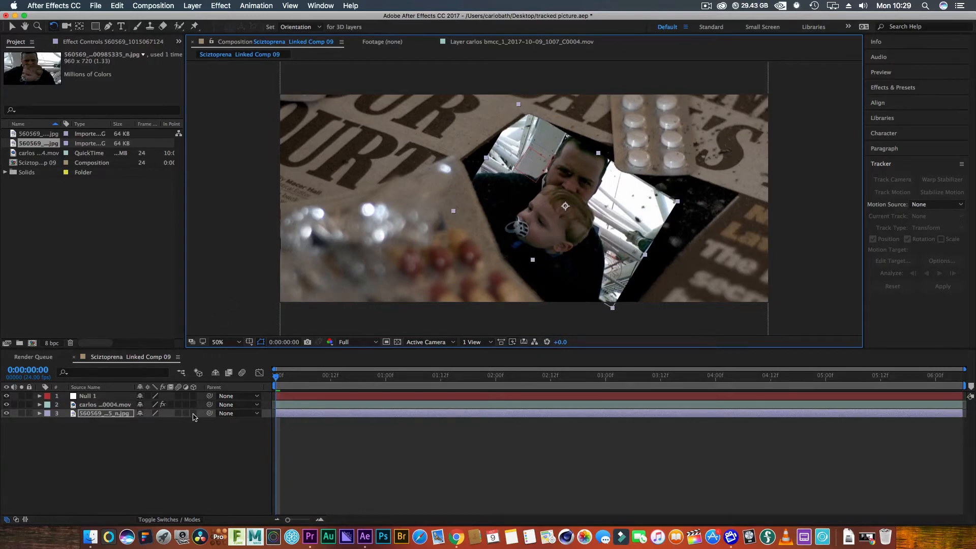
# Step: Make the photo a 3D layer and parent it to Null 1
pyautogui.click(193, 414)
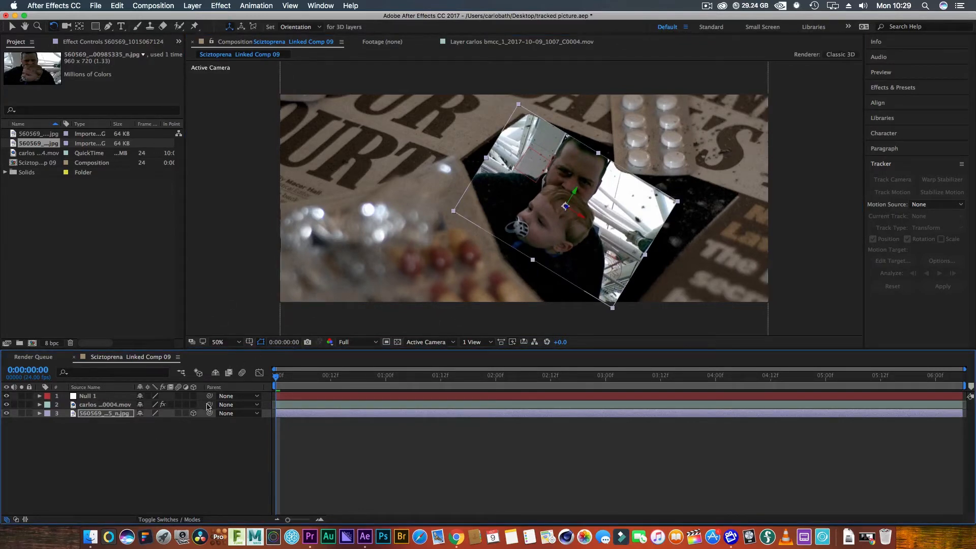
pyautogui.moveTo(209, 414); pyautogui.dragTo(111, 397)
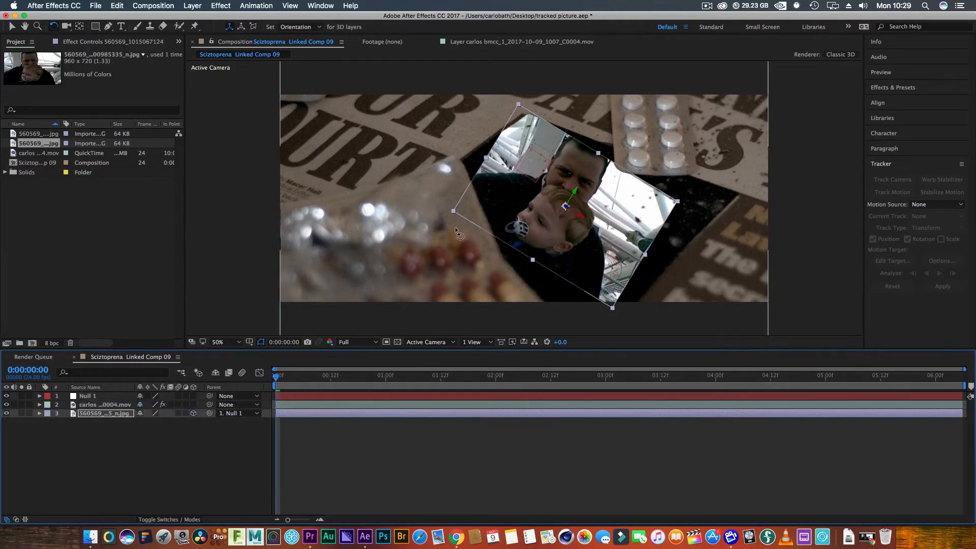
# Step: Rotate and tilt the photo in 3D space so its perspective lies closer to the angle of the card on the newspaper
pyautogui.moveTo(453, 210)
pyautogui.mouseDown()
pyautogui.moveTo(454, 197)
pyautogui.moveTo(445, 221)
pyautogui.mouseUp()
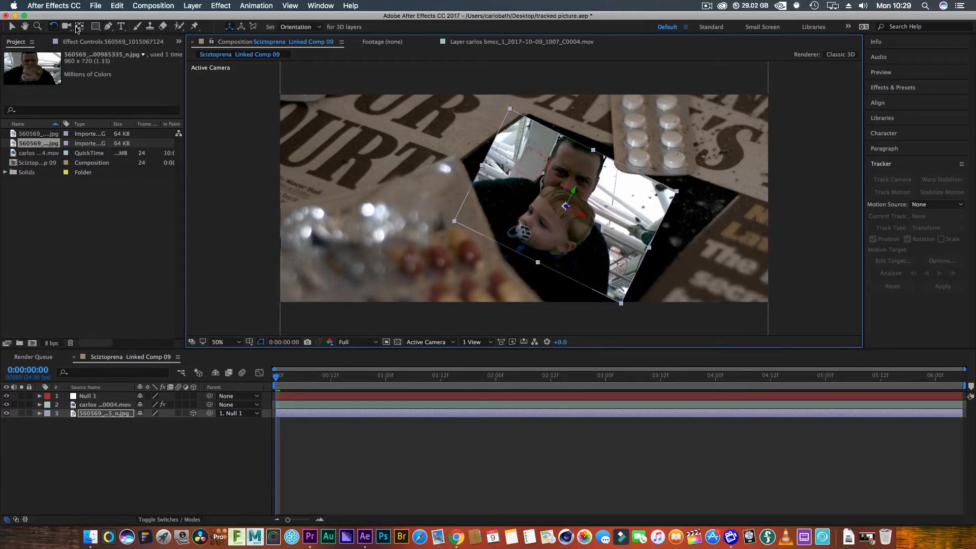
pyautogui.click(54, 26)
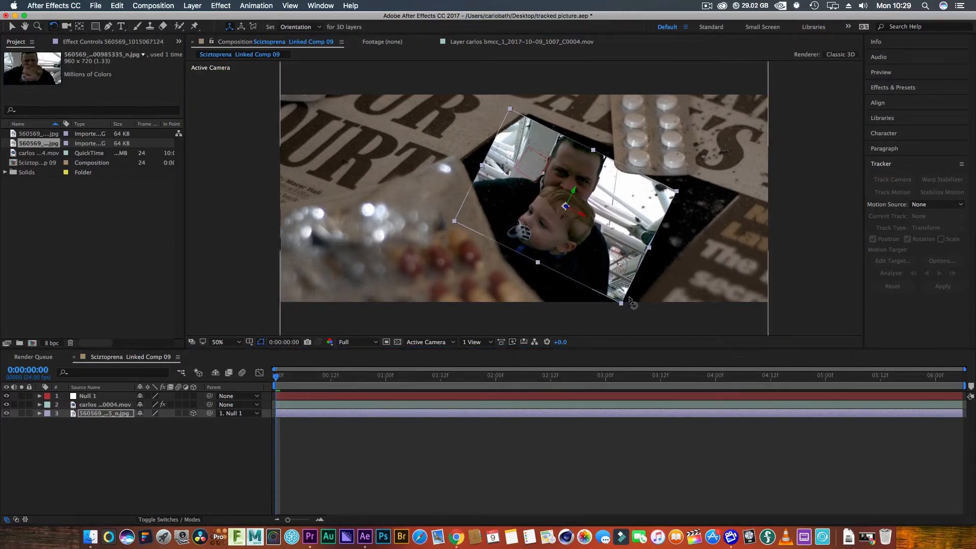
pyautogui.click(621, 302)
pyautogui.moveTo(621, 302); pyautogui.dragTo(617, 306)
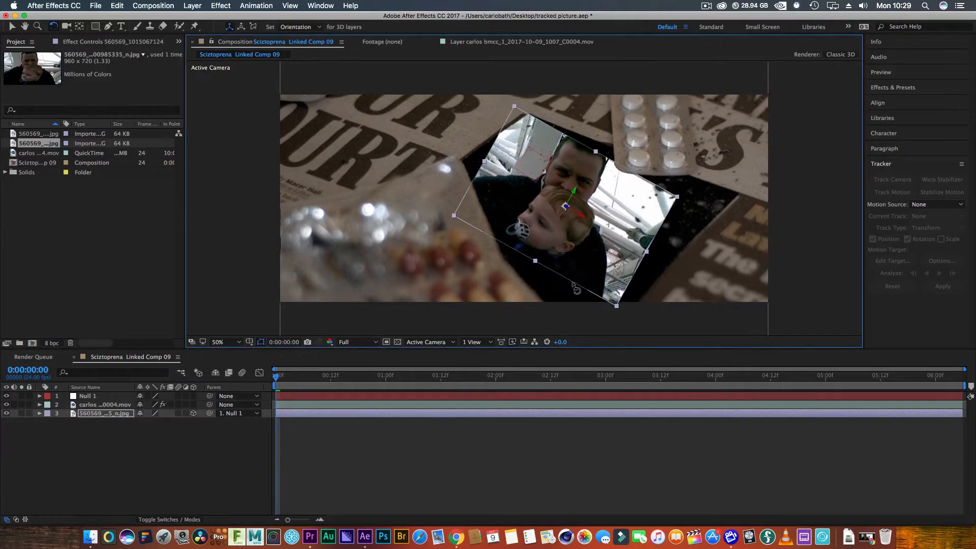
pyautogui.moveTo(536, 255)
pyautogui.mouseDown()
pyautogui.moveTo(546, 265)
pyautogui.moveTo(527, 273)
pyautogui.moveTo(544, 264)
pyautogui.mouseUp()
# Step: In the photo layer's transform values, set the Z orientation to 341.3°, X rotation to 11° and Y rotation to 26°
pyautogui.click(36, 413)
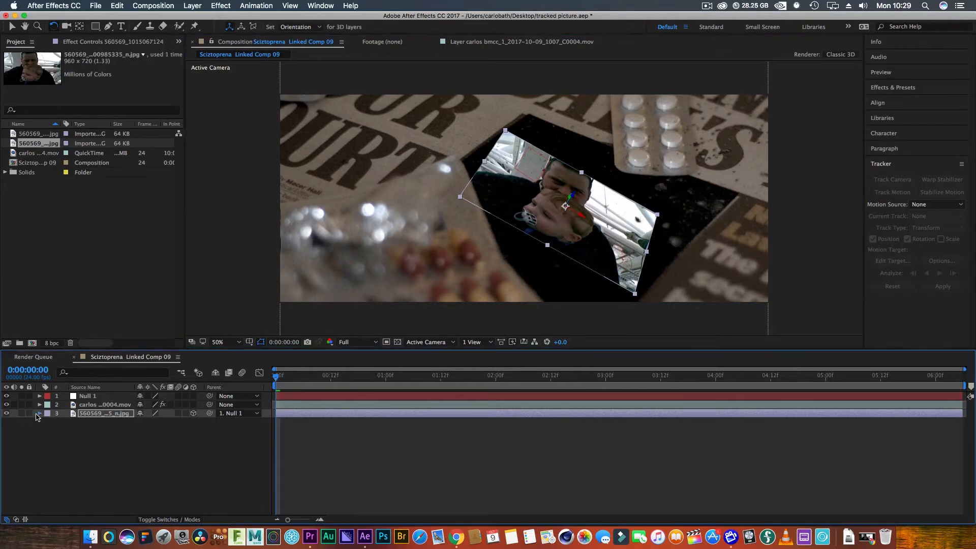
pyautogui.click(49, 423)
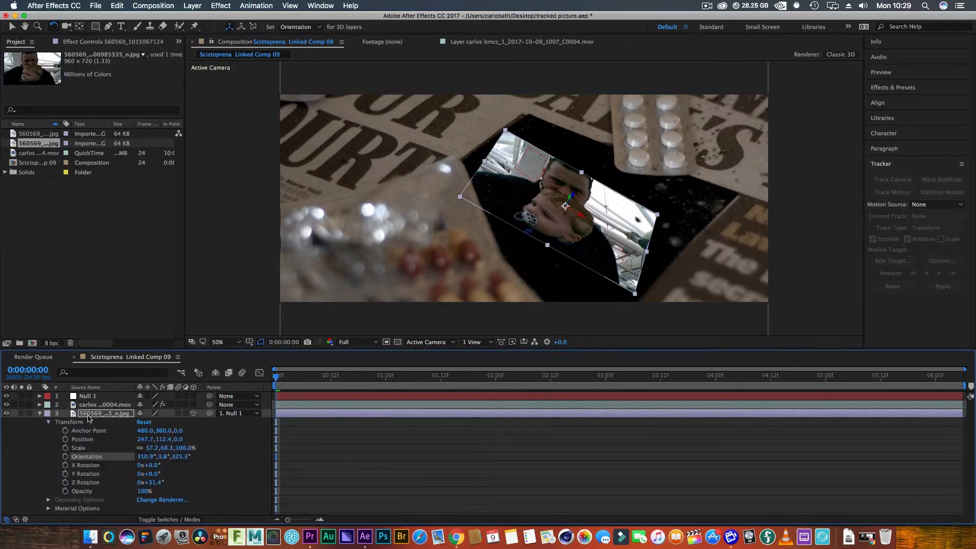
pyautogui.moveTo(180, 456); pyautogui.dragTo(167, 472)
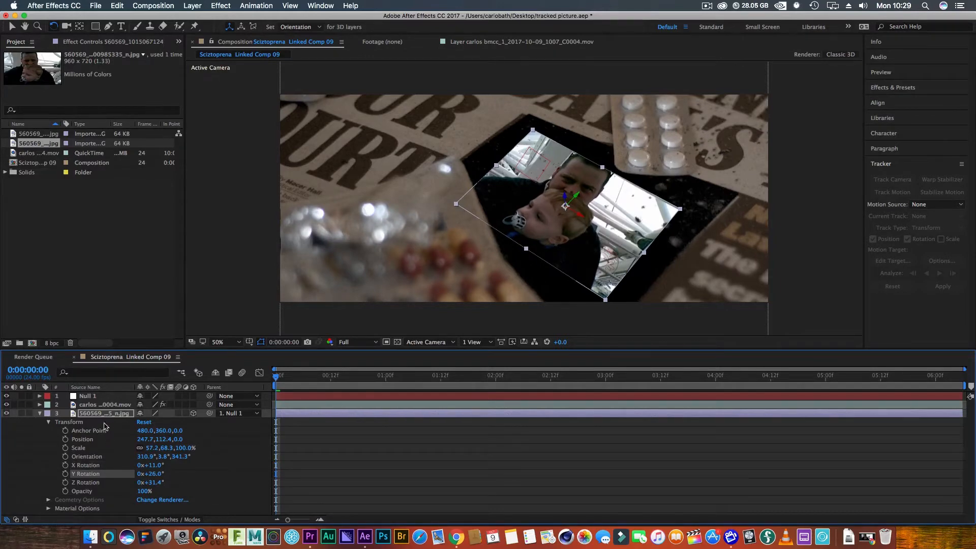
# Step: Enlarge the photo to a scale of 111.7, 140.3, 187.0% and reposition it to fill the keyed-out card area
pyautogui.press('s')
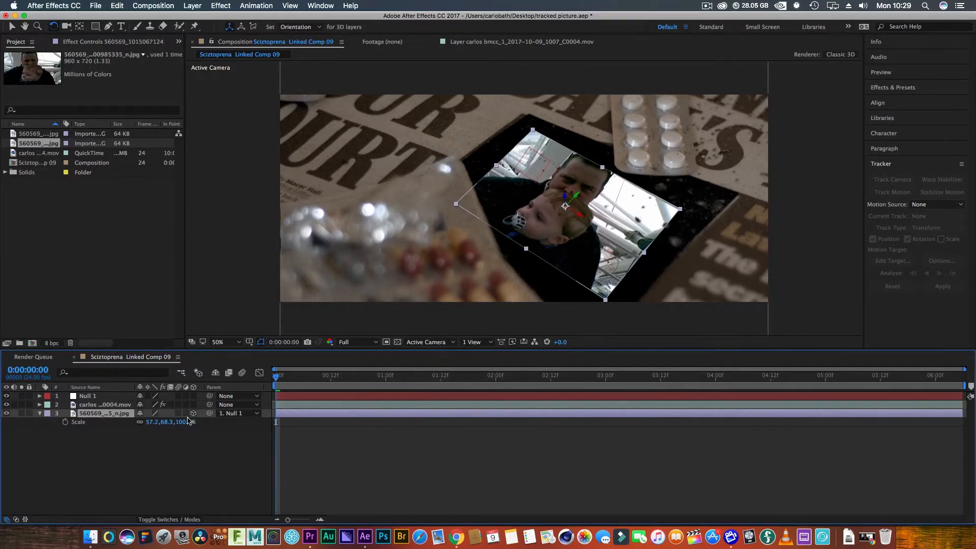
pyautogui.moveTo(181, 422); pyautogui.dragTo(225, 421)
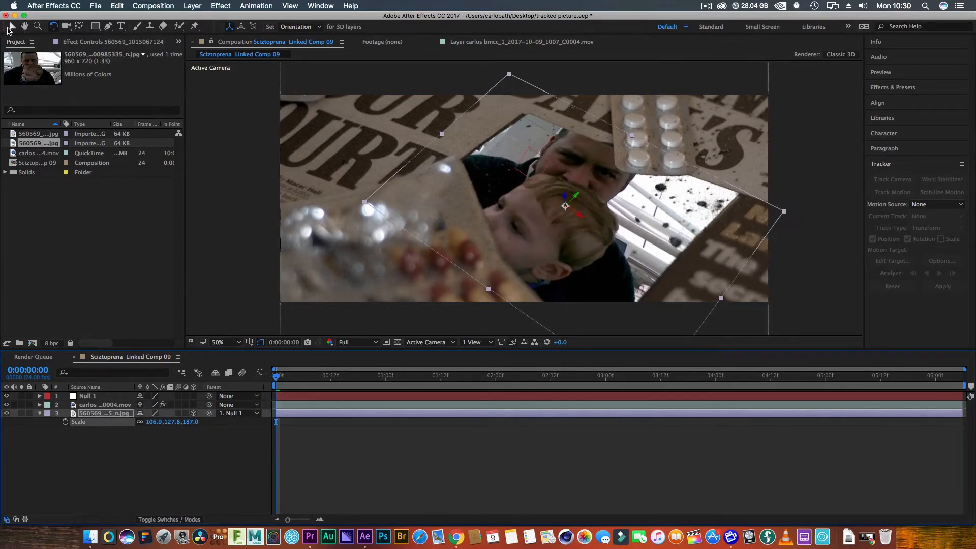
pyautogui.click(11, 27)
pyautogui.moveTo(531, 199); pyautogui.dragTo(520, 202)
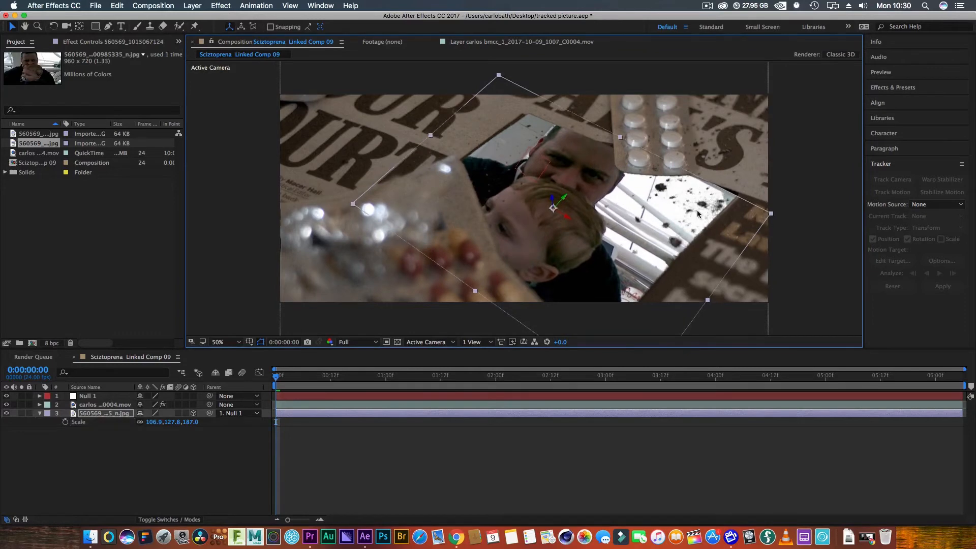
pyautogui.moveTo(675, 211); pyautogui.dragTo(677, 219)
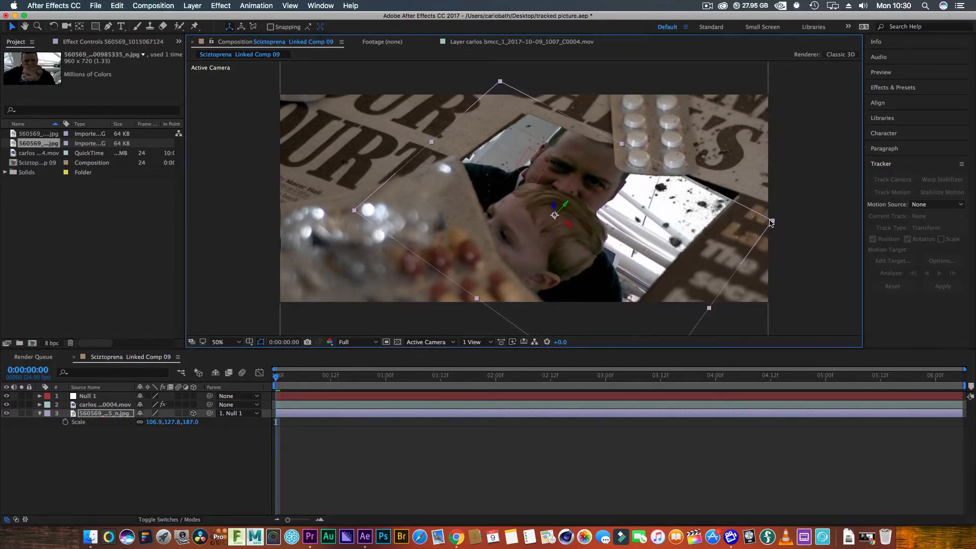
pyautogui.moveTo(771, 222); pyautogui.dragTo(785, 216)
pyautogui.moveTo(629, 206)
pyautogui.mouseDown()
pyautogui.moveTo(620, 214)
pyautogui.moveTo(630, 205)
pyautogui.mouseUp()
pyautogui.click(243, 457)
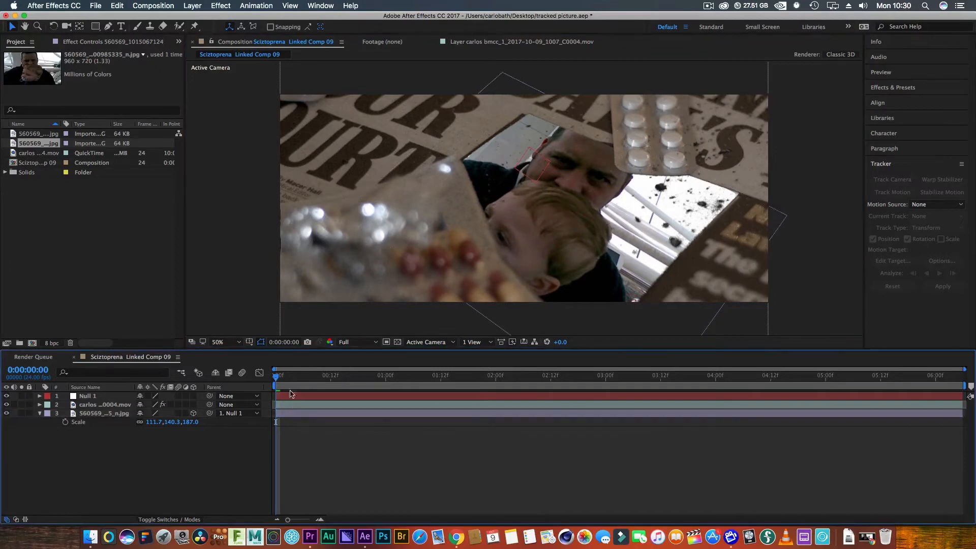
# Step: Play back the composition to check how the photo follows the tracked shot, returning to the first frame
pyautogui.press('space')
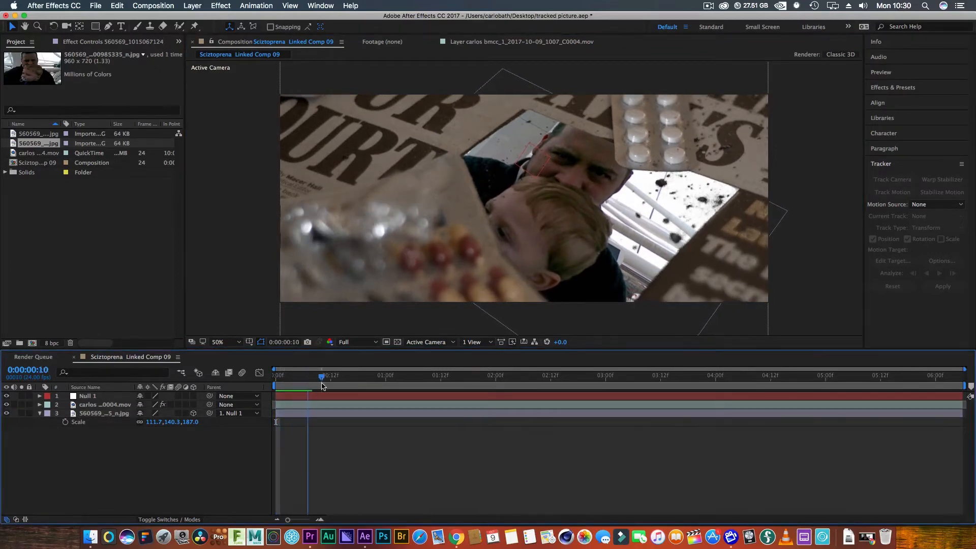
pyautogui.press('space')
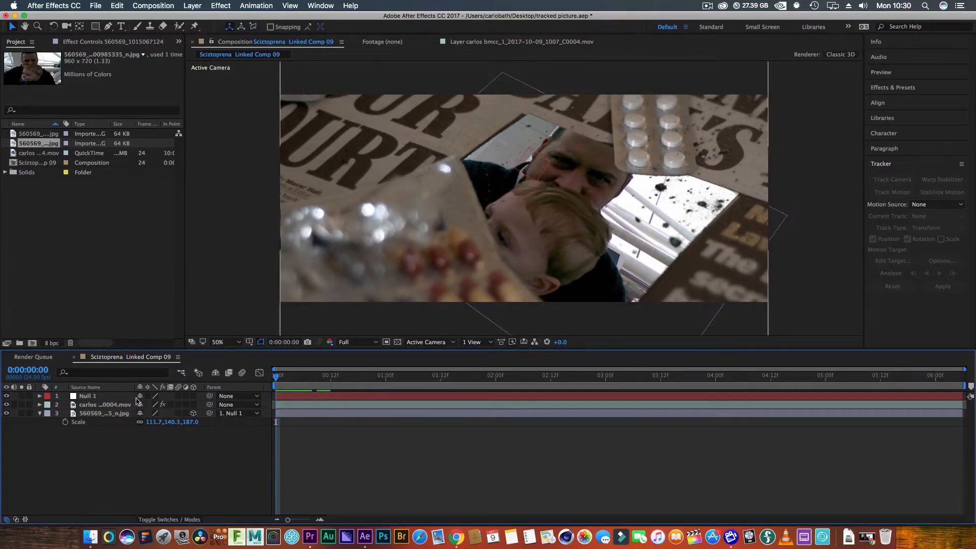
pyautogui.moveTo(275, 378); pyautogui.dragTo(258, 368)
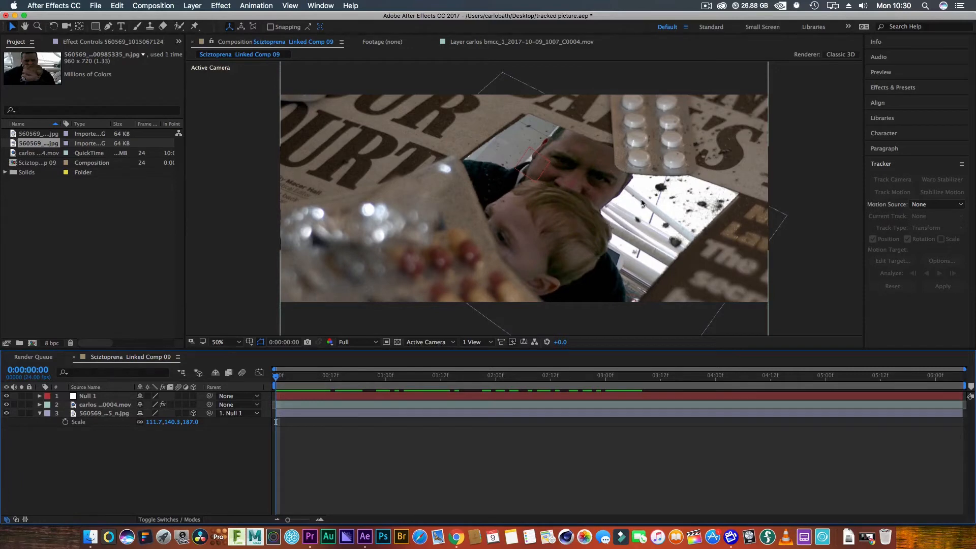
pyautogui.click(102, 413)
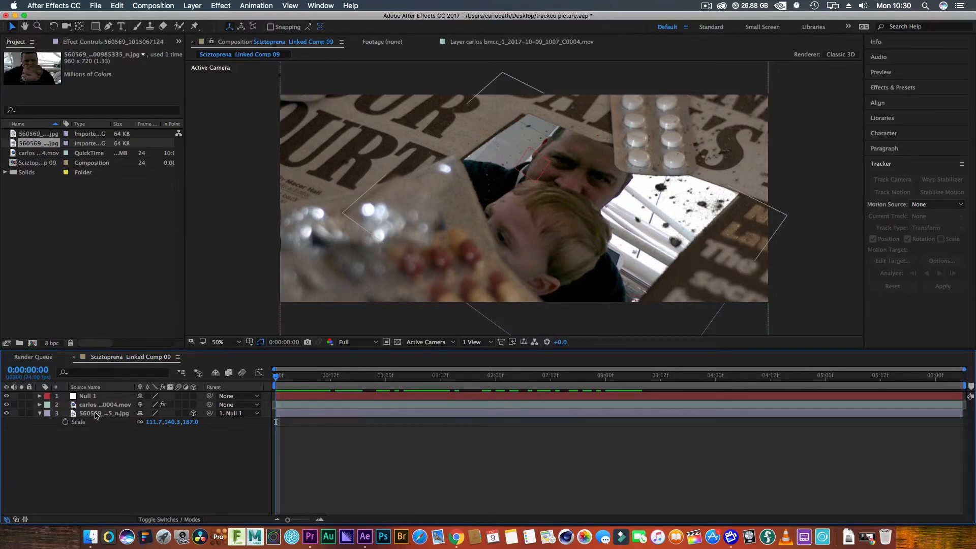
pyautogui.click(97, 414)
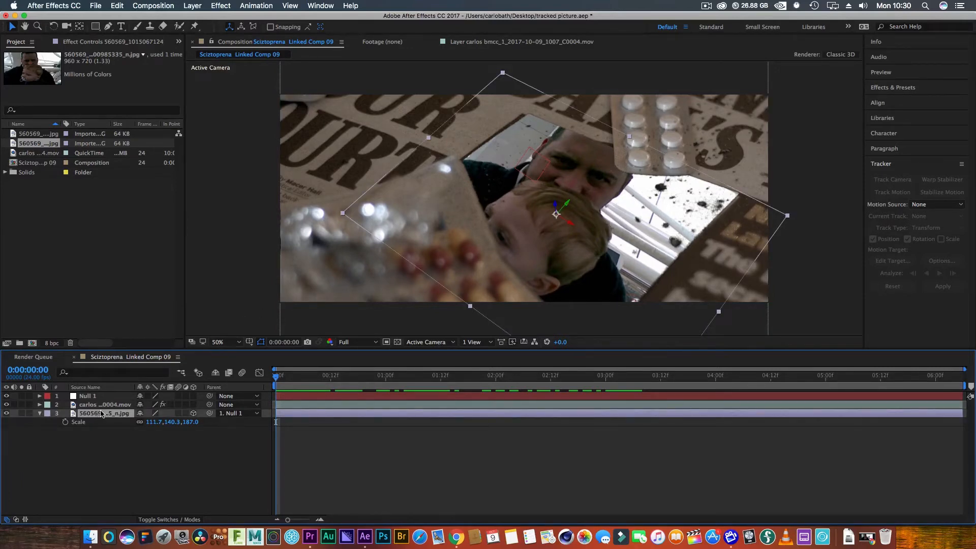
pyautogui.rightClick(102, 414)
pyautogui.moveTo(155, 280)
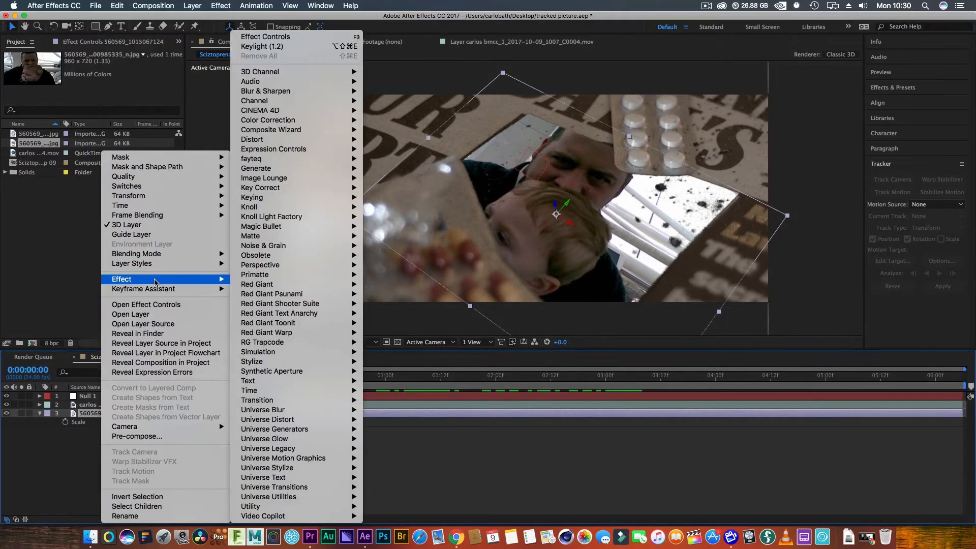
pyautogui.press('Escape')
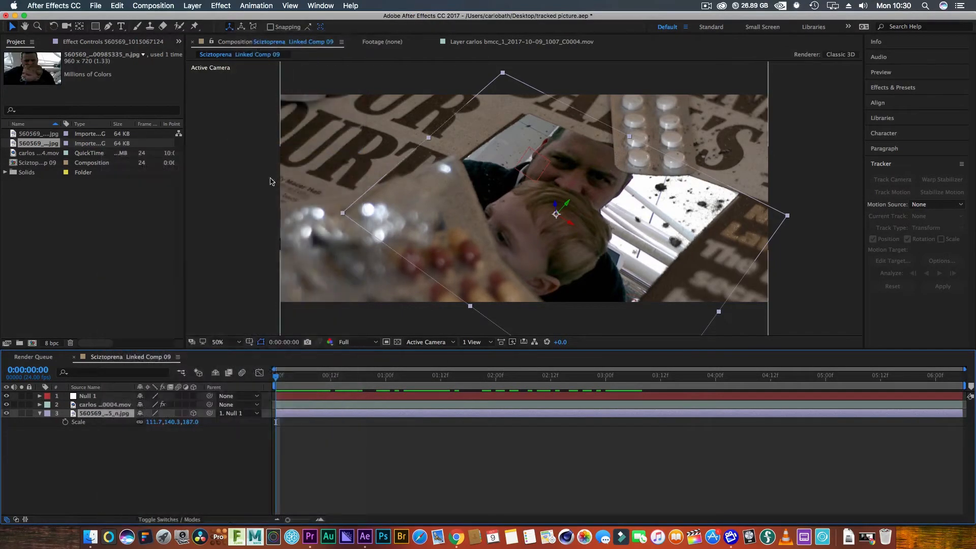
# Step: Apply the Tint effect to the photo layer and reduce Amount to Tint to 40.8%
pyautogui.rightClick(111, 413)
pyautogui.moveTo(213, 280)
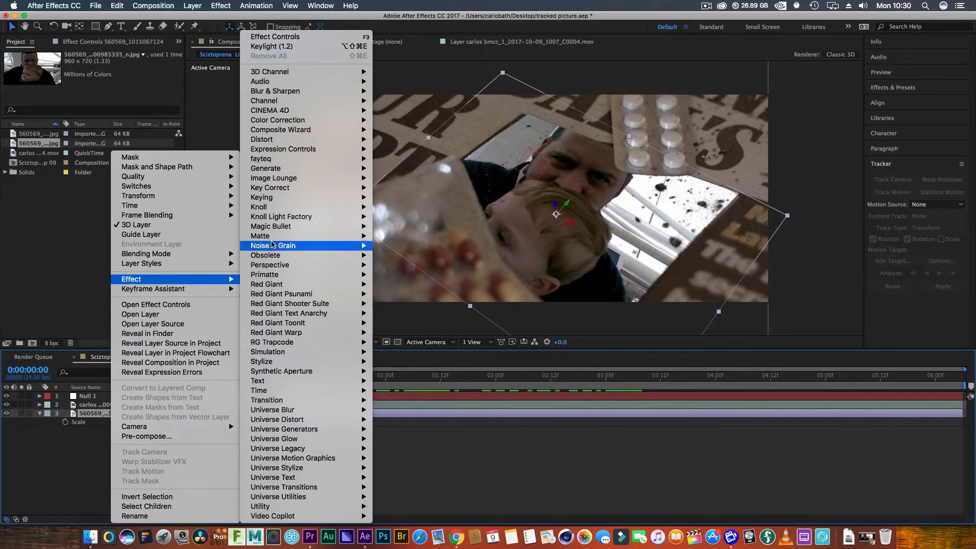
pyautogui.moveTo(311, 188)
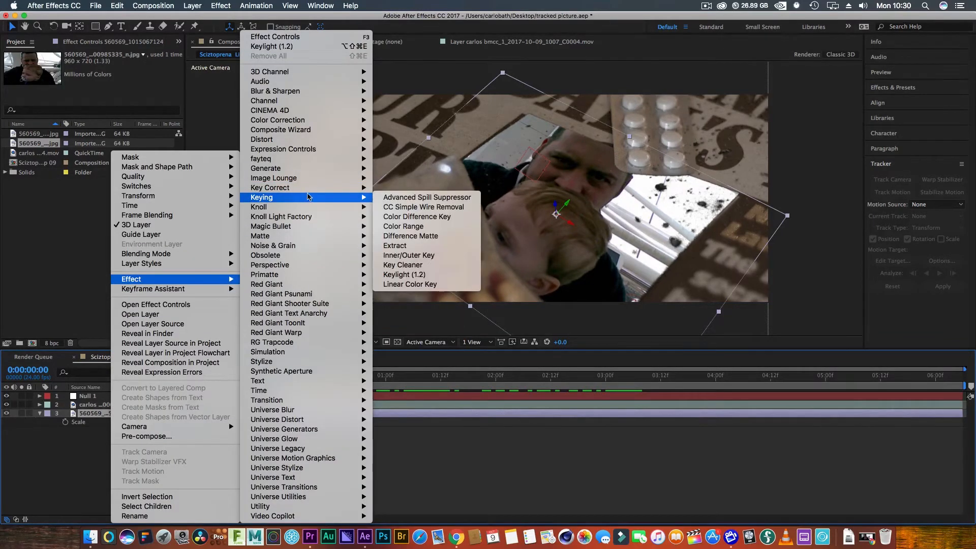
pyautogui.moveTo(333, 123)
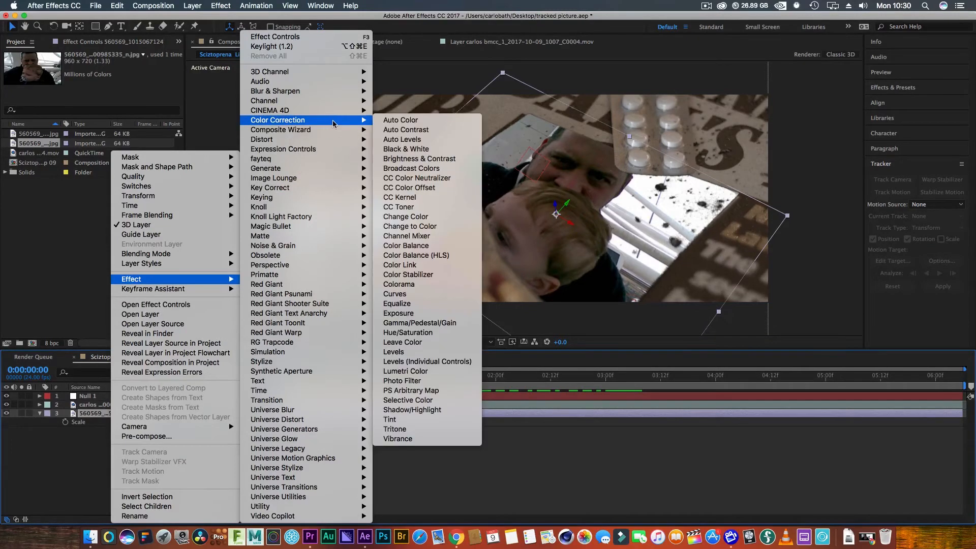
pyautogui.click(407, 424)
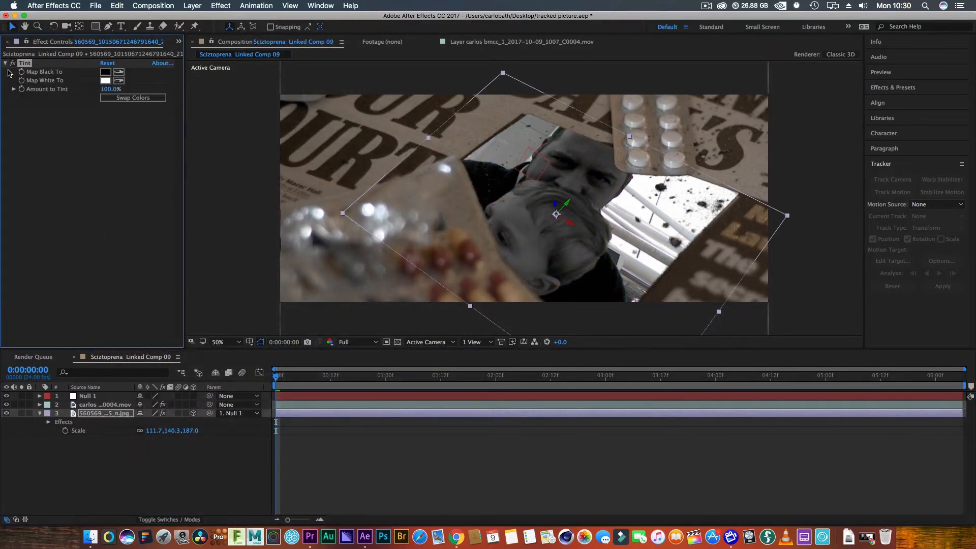
pyautogui.click(13, 89)
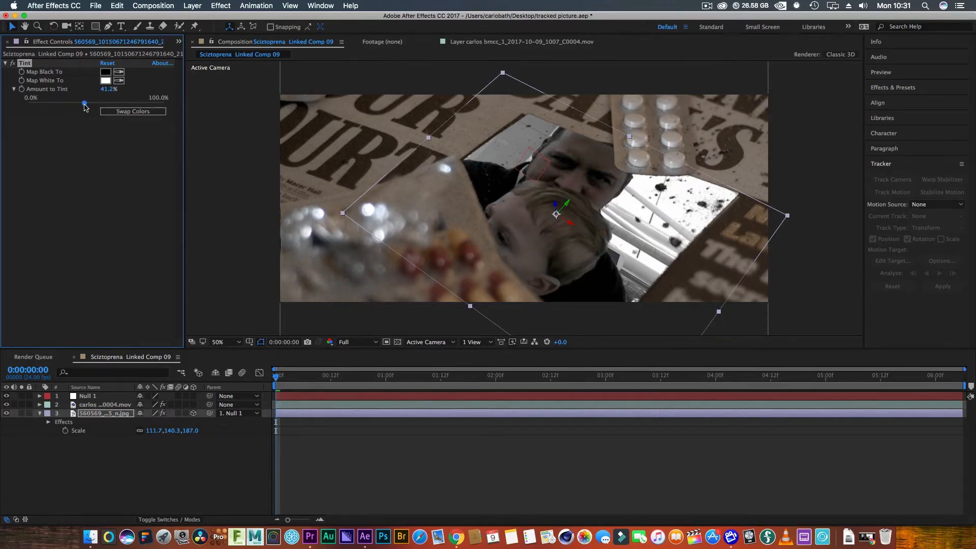
# Step: Add a Fast Box Blur effect to the photo layer and set its Blur Radius to 3.8
pyautogui.rightClick(96, 415)
pyautogui.moveTo(167, 281)
pyautogui.moveTo(250, 268)
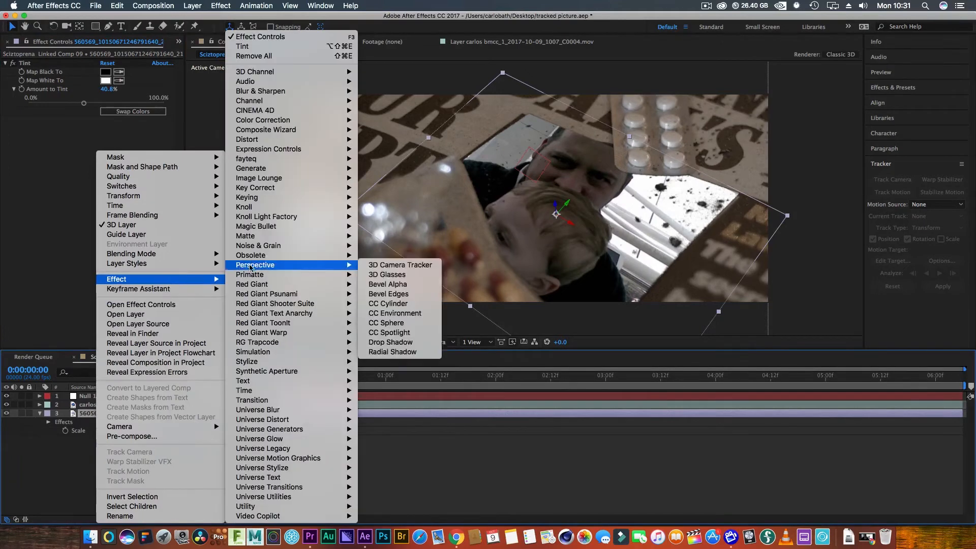
pyautogui.moveTo(327, 95)
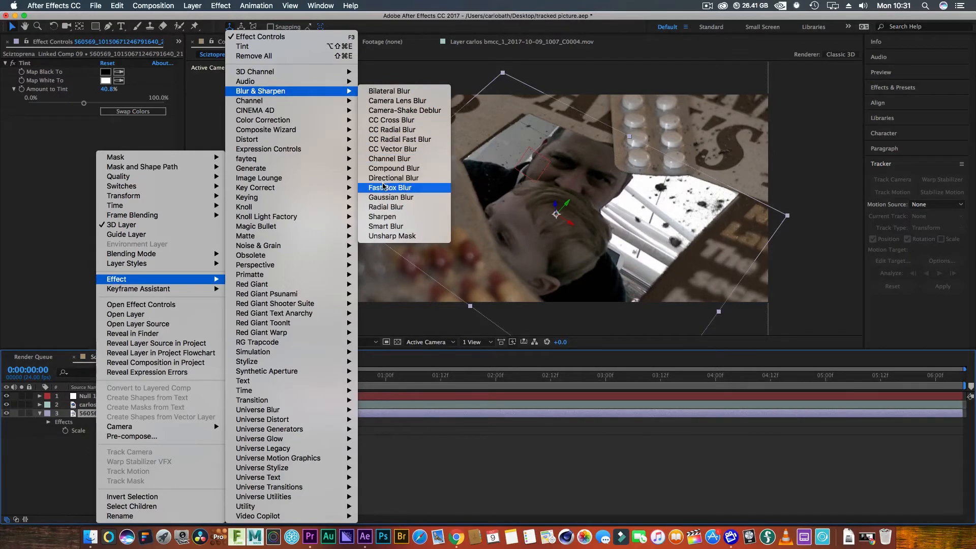
pyautogui.click(383, 188)
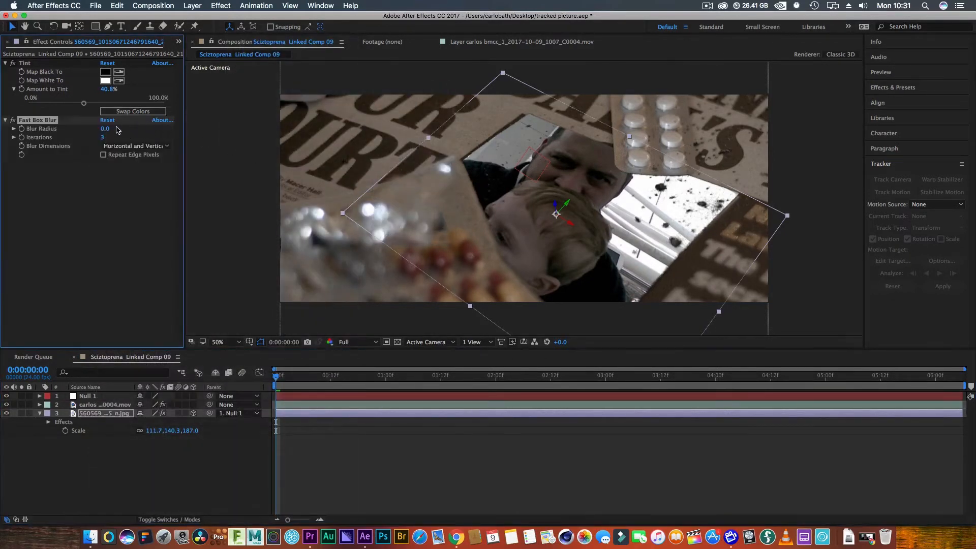
pyautogui.click(13, 129)
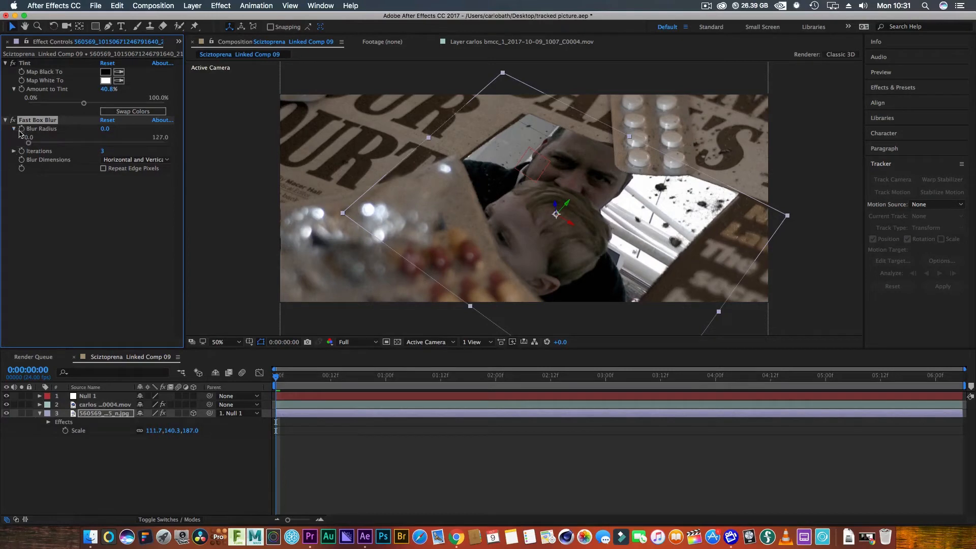
pyautogui.moveTo(29, 144); pyautogui.dragTo(32, 144)
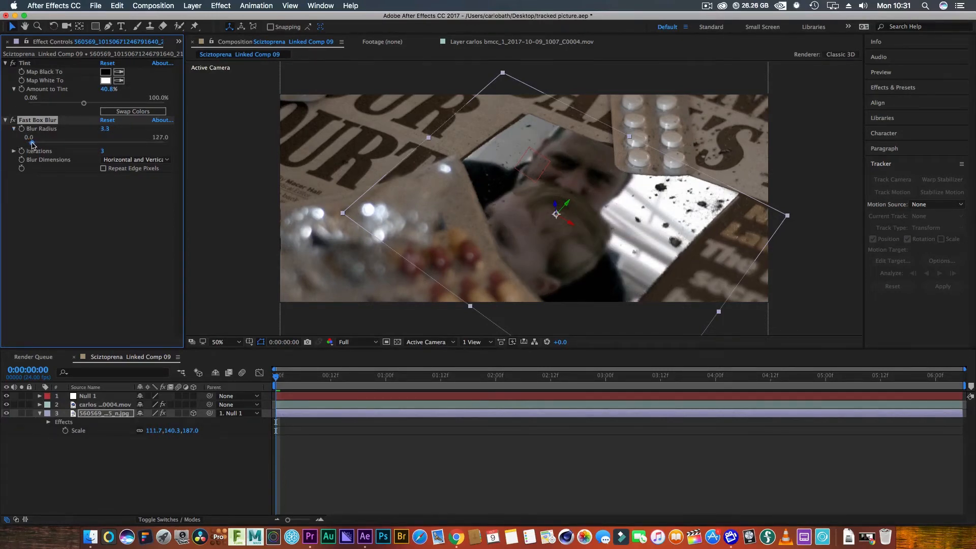
# Step: Nudge the blurred photo slightly down and left and stretch it to a scale of 112.5, 143.0, 187.0%
pyautogui.moveTo(540, 156); pyautogui.dragTo(536, 160)
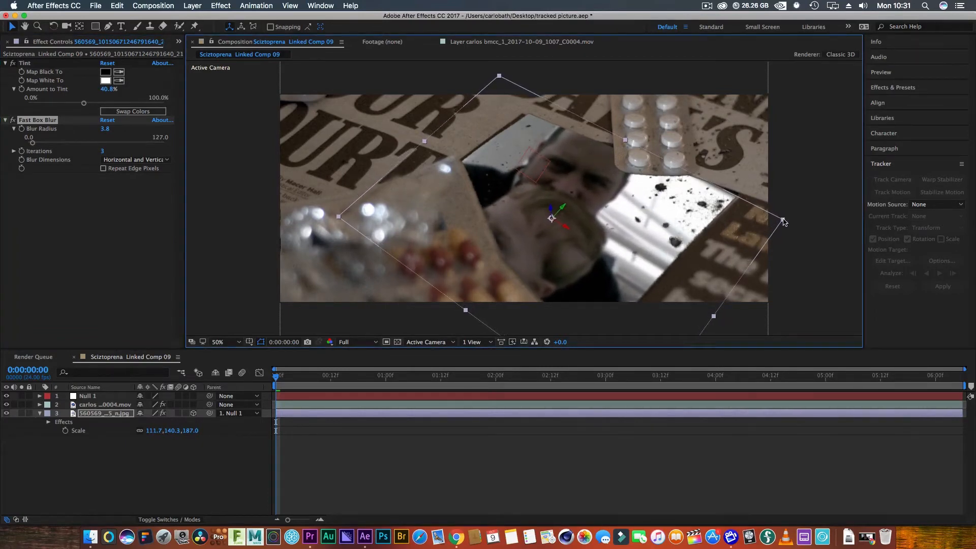
pyautogui.moveTo(786, 222); pyautogui.dragTo(788, 221)
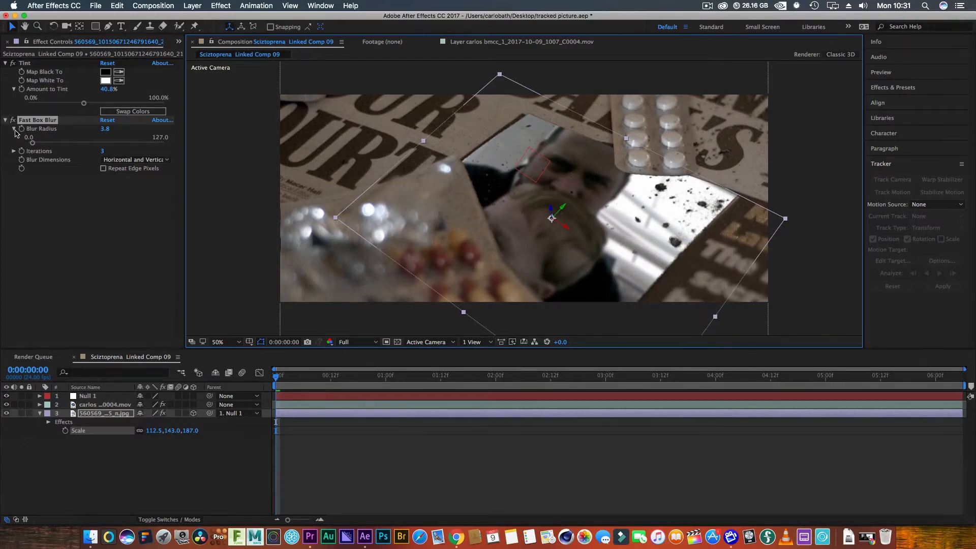
pyautogui.click(14, 129)
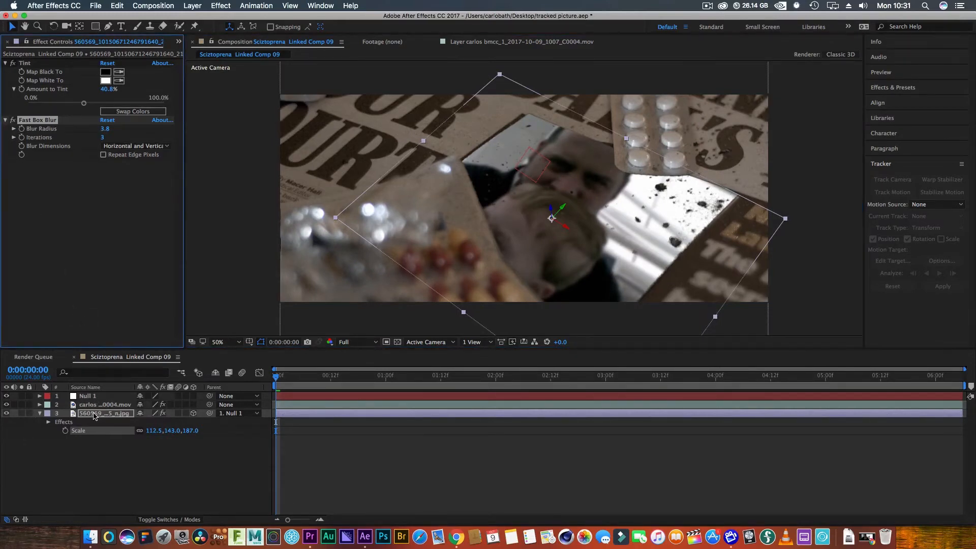
# Step: Apply a Photo Filter effect to the photo layer with Warming Filter (85) at 25% density
pyautogui.rightClick(94, 416)
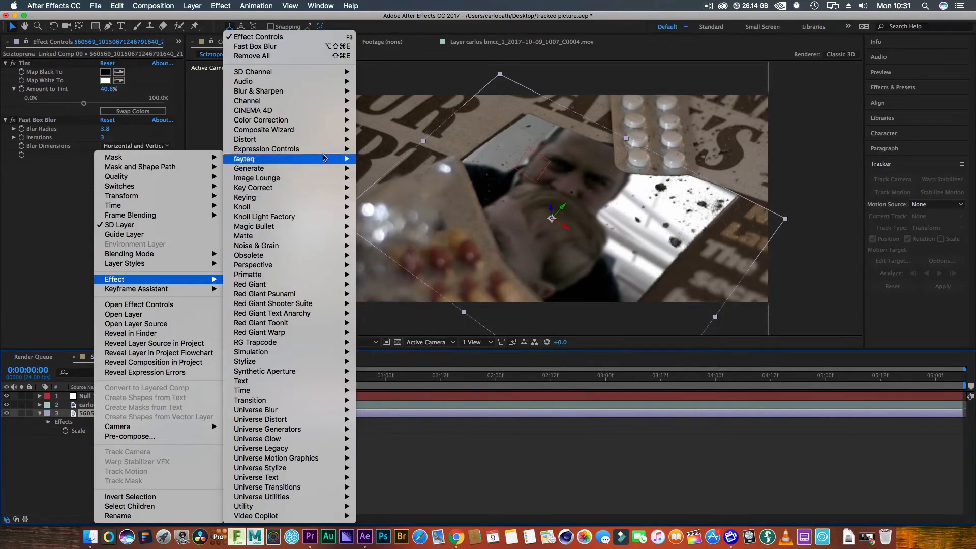
pyautogui.moveTo(333, 121)
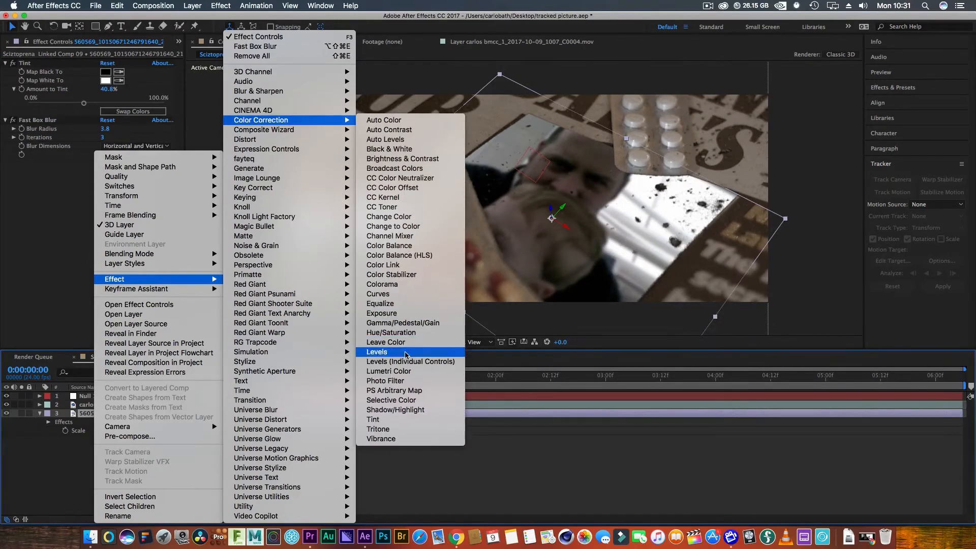
pyautogui.click(401, 381)
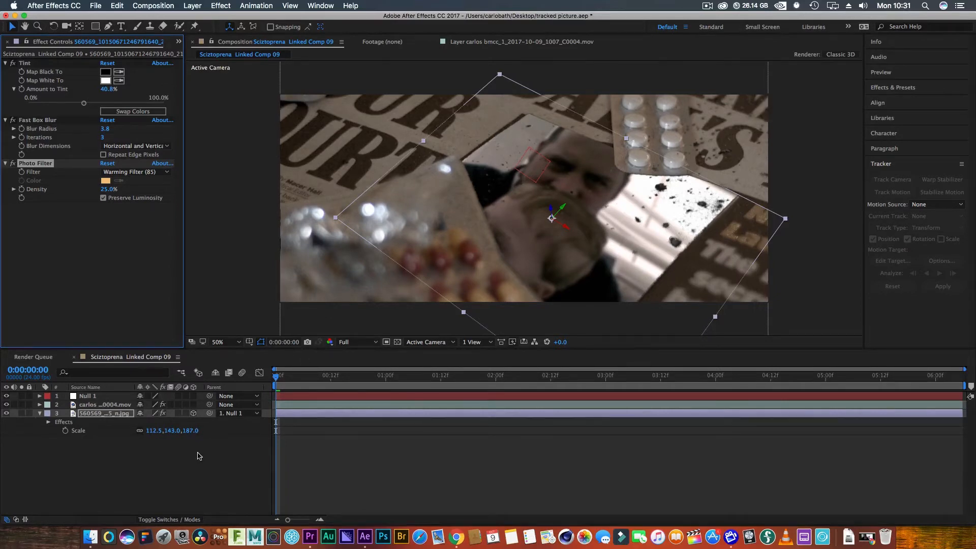
# Step: Preview the composited shot from the start and scrub through to 0:00:03:13 to check the tracked photo
pyautogui.click(199, 456)
pyautogui.click(891, 73)
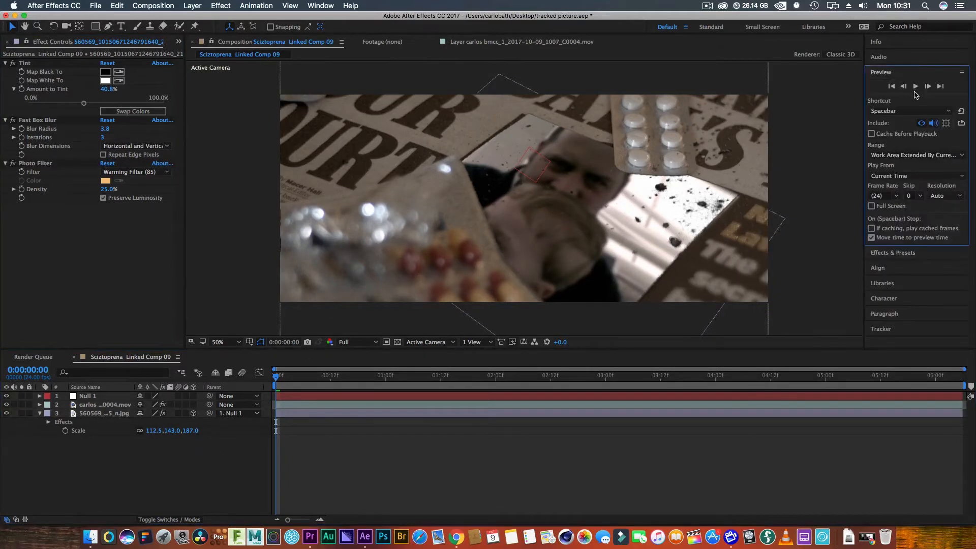
pyautogui.click(915, 87)
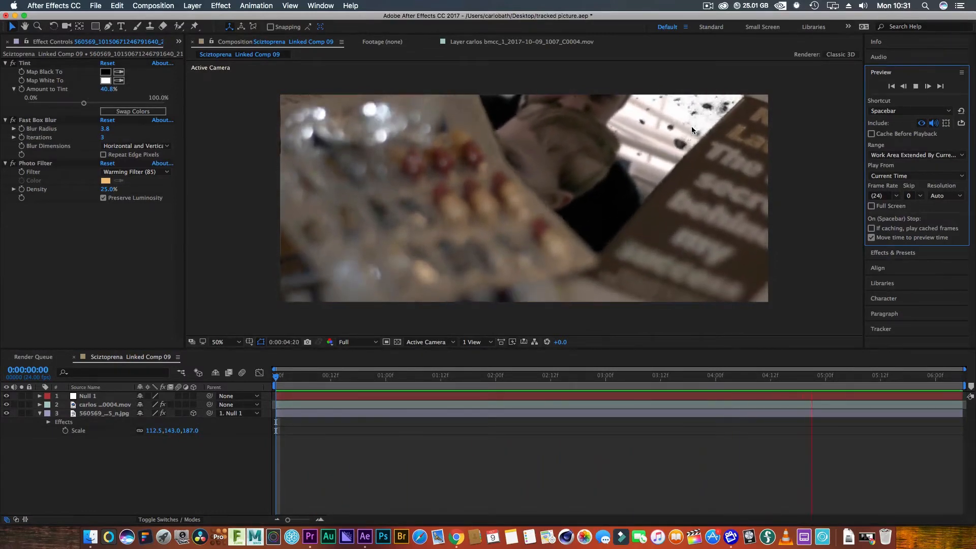
pyautogui.click(916, 87)
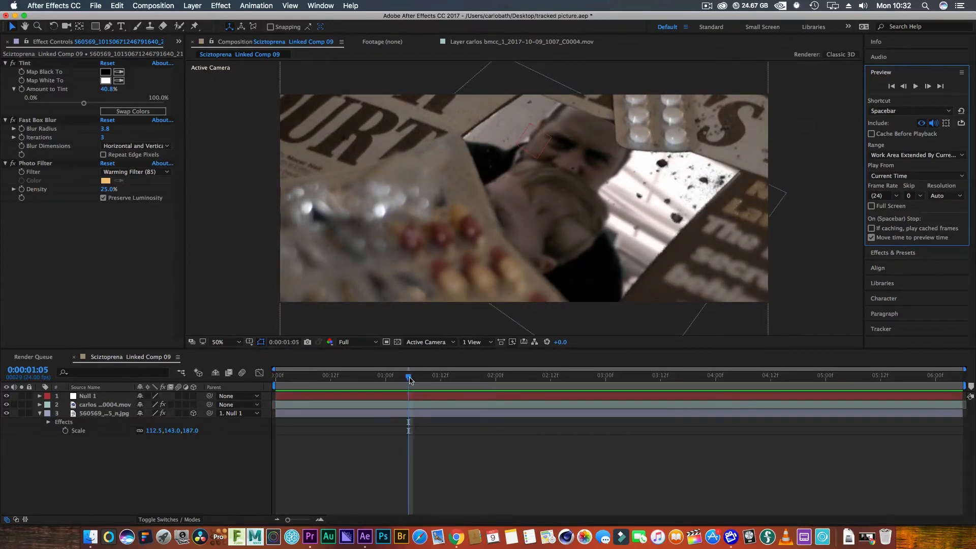
pyautogui.moveTo(410, 380); pyautogui.dragTo(666, 379)
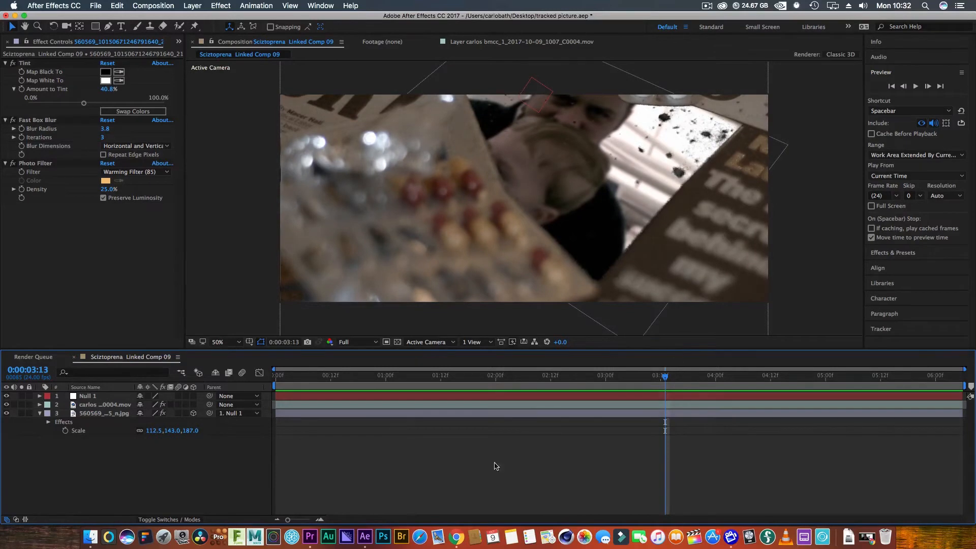
# Step: Switch to Premiere Pro and scrub the linked shot to 00:00:59:18 to judge the photo under the film's grade
pyautogui.click(308, 529)
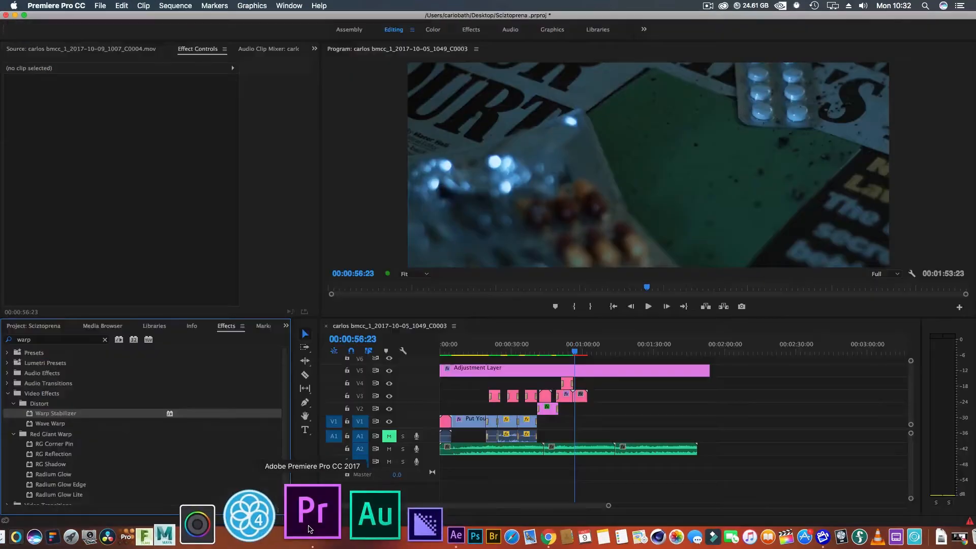
pyautogui.click(576, 355)
pyautogui.moveTo(575, 355); pyautogui.dragTo(583, 354)
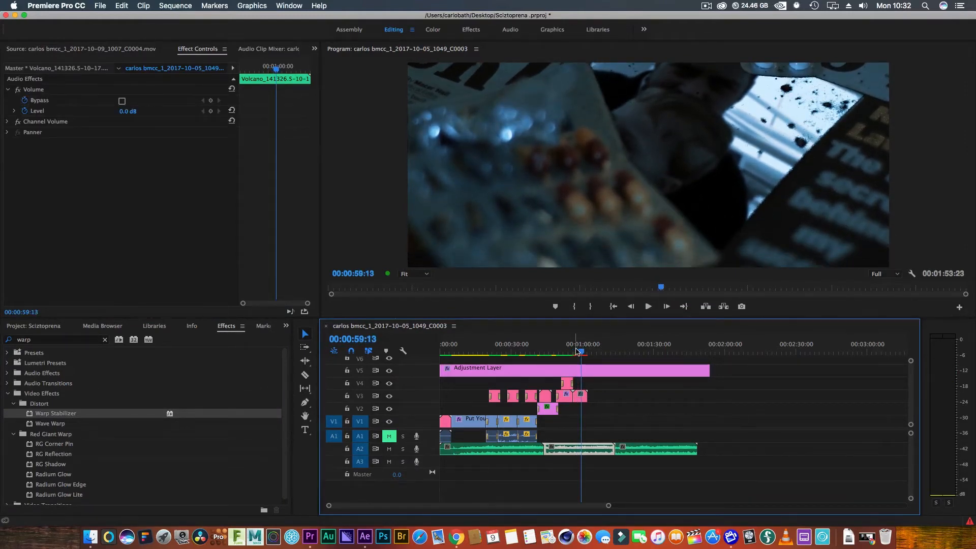
pyautogui.moveTo(577, 350); pyautogui.dragTo(581, 354)
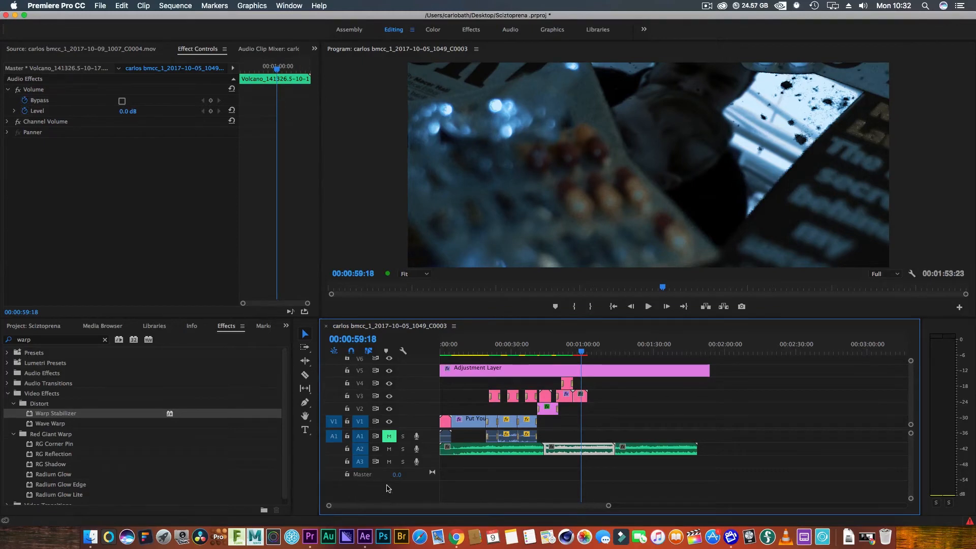
# Step: Back in After Effects, add a Curves effect to the photo layer, lift the midtones slightly and pull the white point down to about half height
pyautogui.click(370, 526)
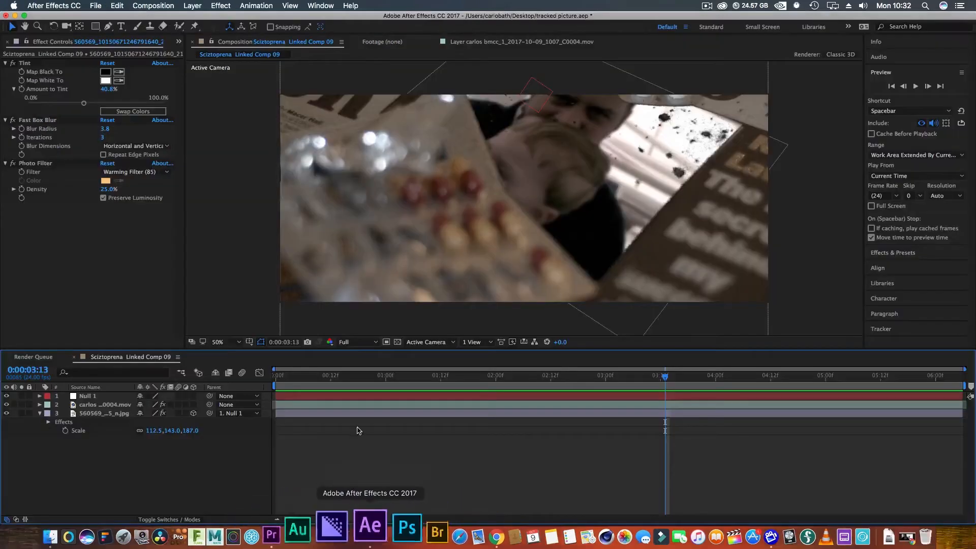
pyautogui.click(88, 416)
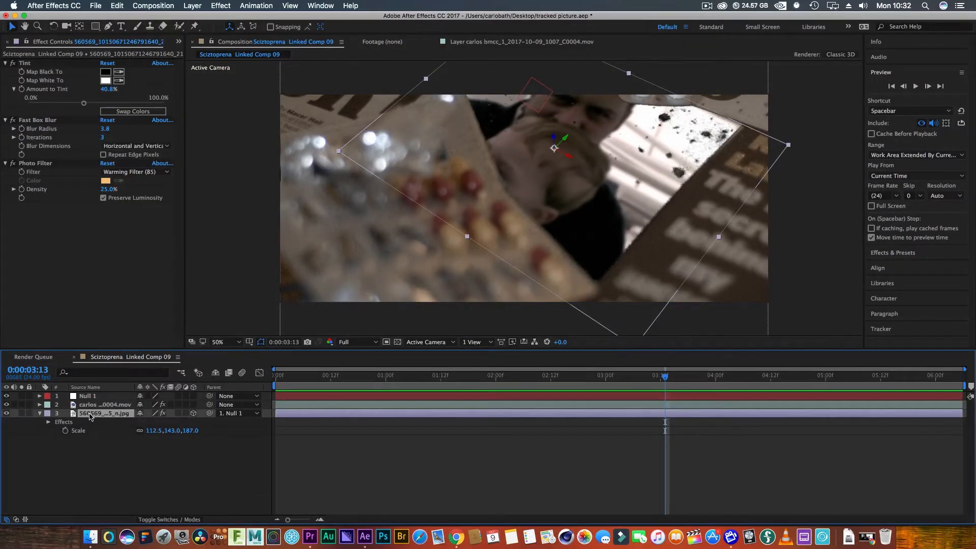
pyautogui.rightClick(89, 417)
pyautogui.moveTo(200, 253)
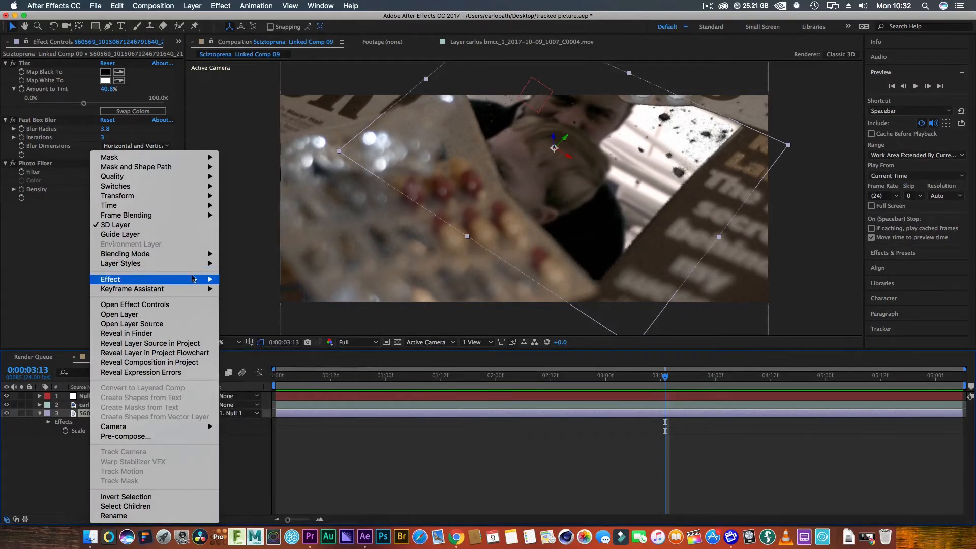
pyautogui.moveTo(319, 120)
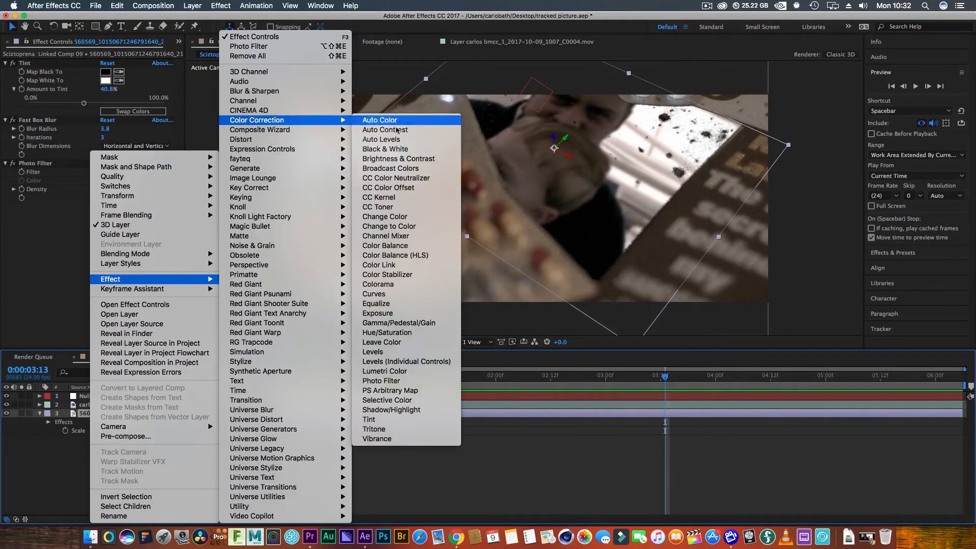
pyautogui.click(374, 294)
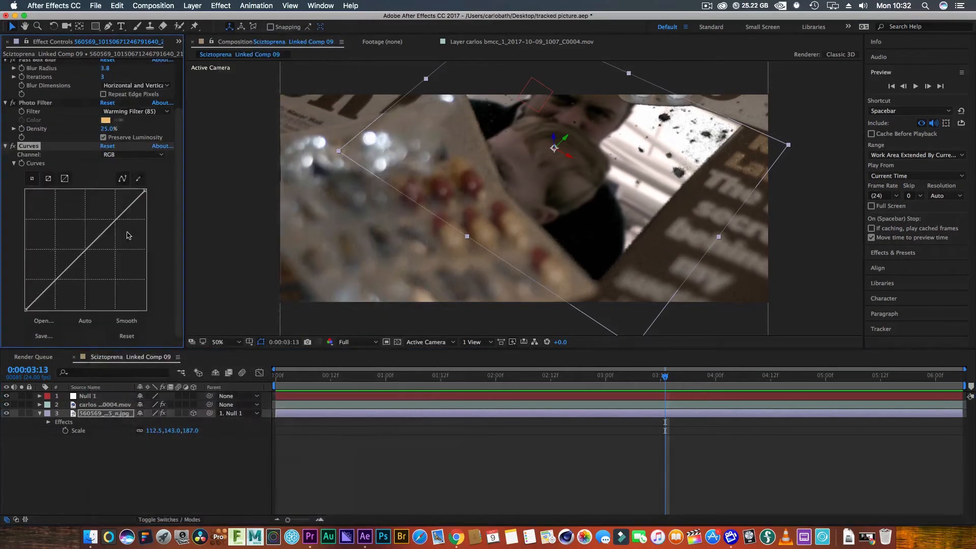
pyautogui.moveTo(84, 249); pyautogui.dragTo(84, 246)
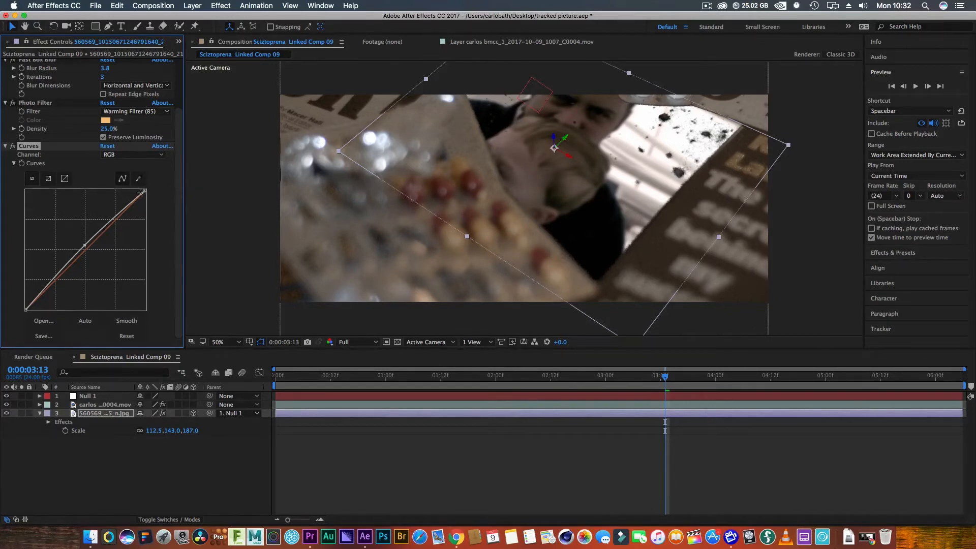
pyautogui.moveTo(145, 191); pyautogui.dragTo(150, 229)
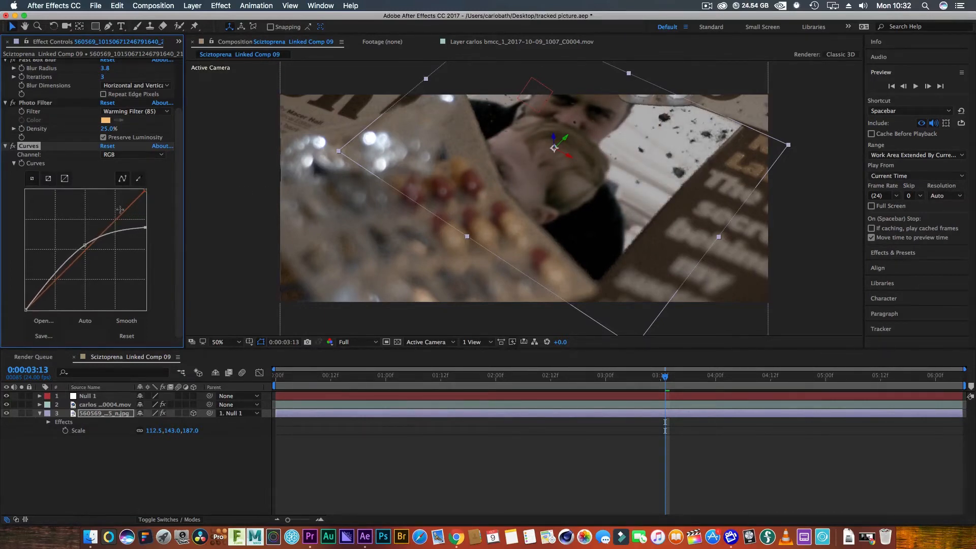
pyautogui.moveTo(145, 232); pyautogui.dragTo(150, 254)
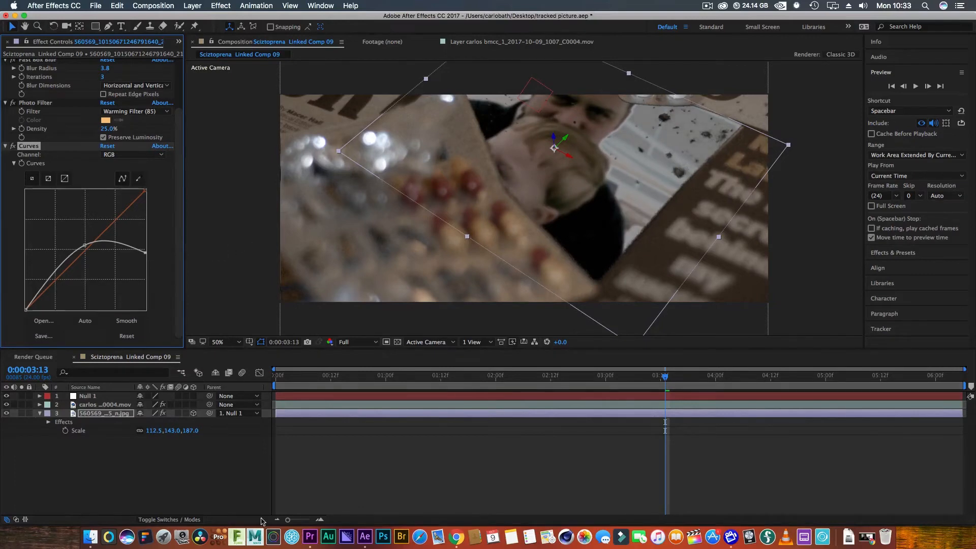
# Step: Review the toned-down photo in Premiere Pro by scrubbing back to 00:00:57:15, and return to After Effects
pyautogui.click(314, 516)
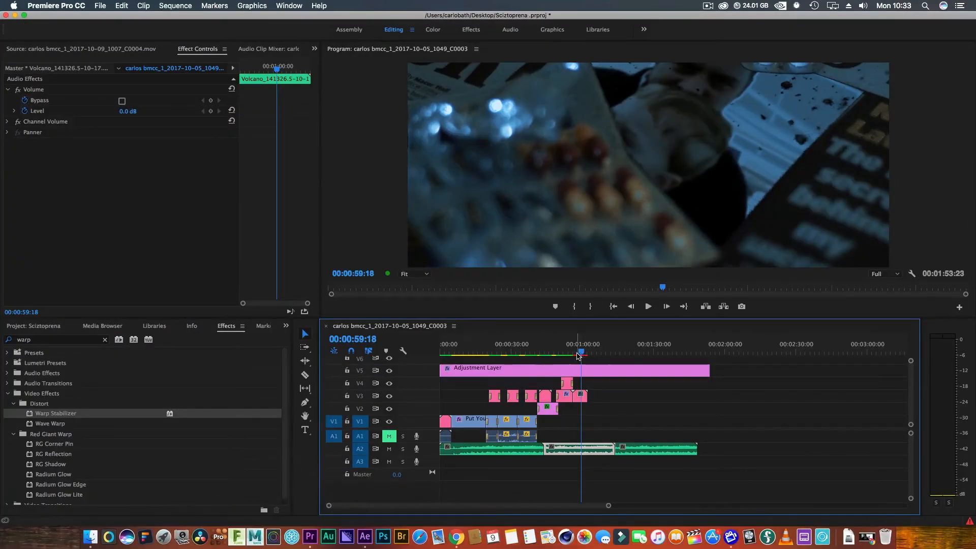
pyautogui.moveTo(582, 354); pyautogui.dragTo(577, 354)
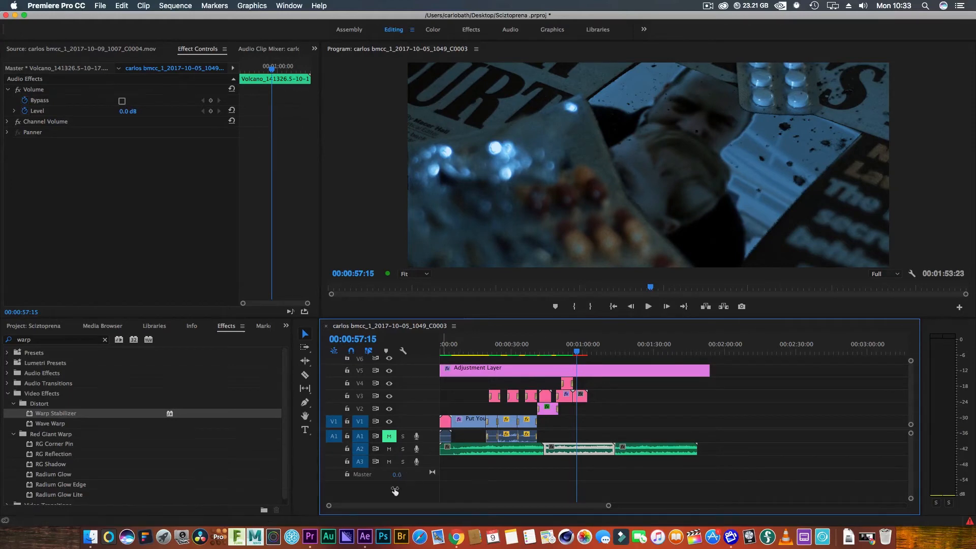
pyautogui.click(368, 516)
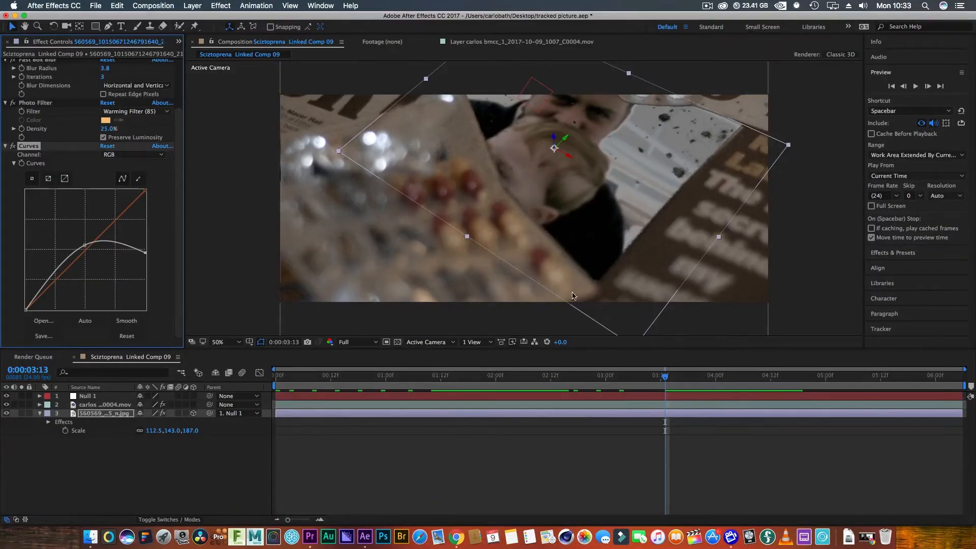
# Step: Enlarge the photo layer to a scale of 331.0, 420.6, 550.0% and reposition it so the man's face fills the card
pyautogui.moveTo(570, 174); pyautogui.dragTo(599, 177)
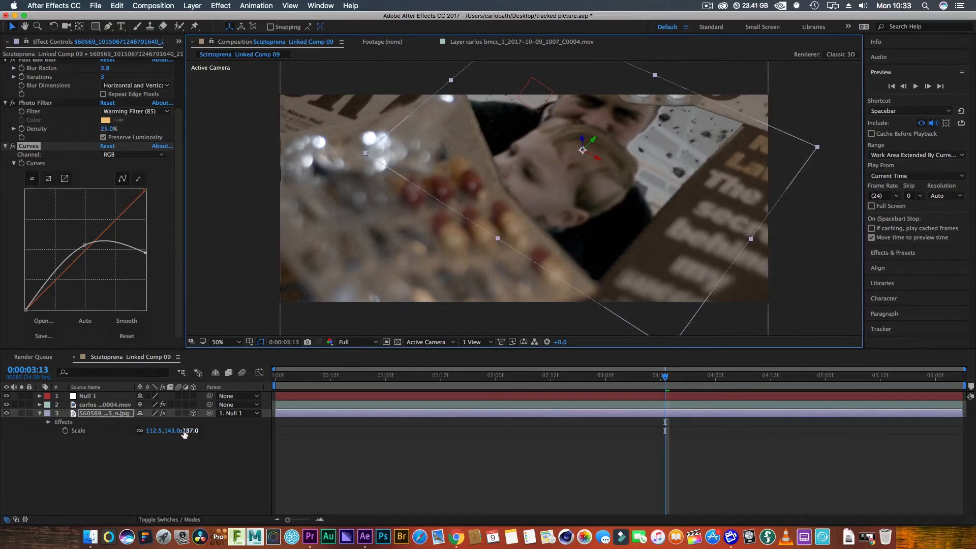
pyautogui.moveTo(186, 432); pyautogui.dragTo(416, 333)
pyautogui.moveTo(600, 191); pyautogui.dragTo(571, 231)
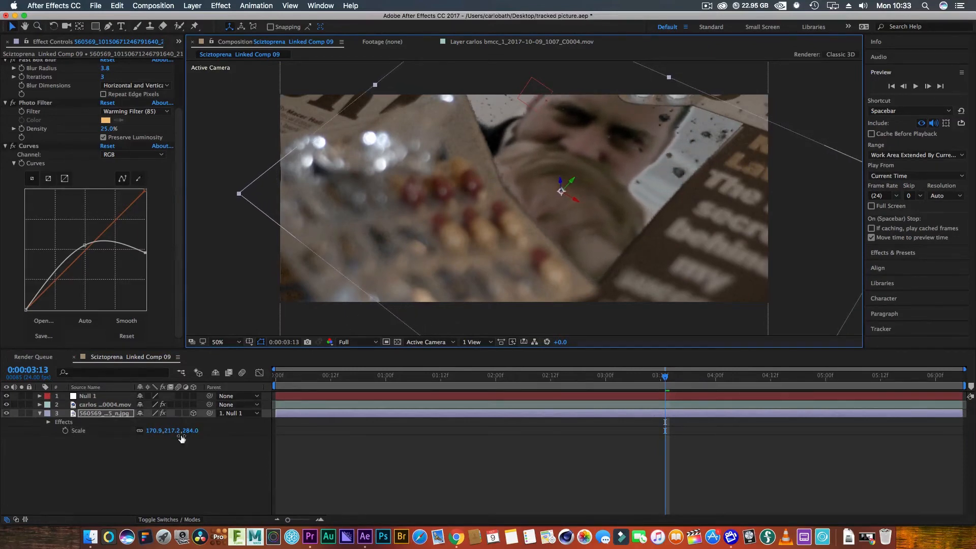
pyautogui.moveTo(188, 433); pyautogui.dragTo(327, 435)
pyautogui.moveTo(634, 178); pyautogui.dragTo(570, 240)
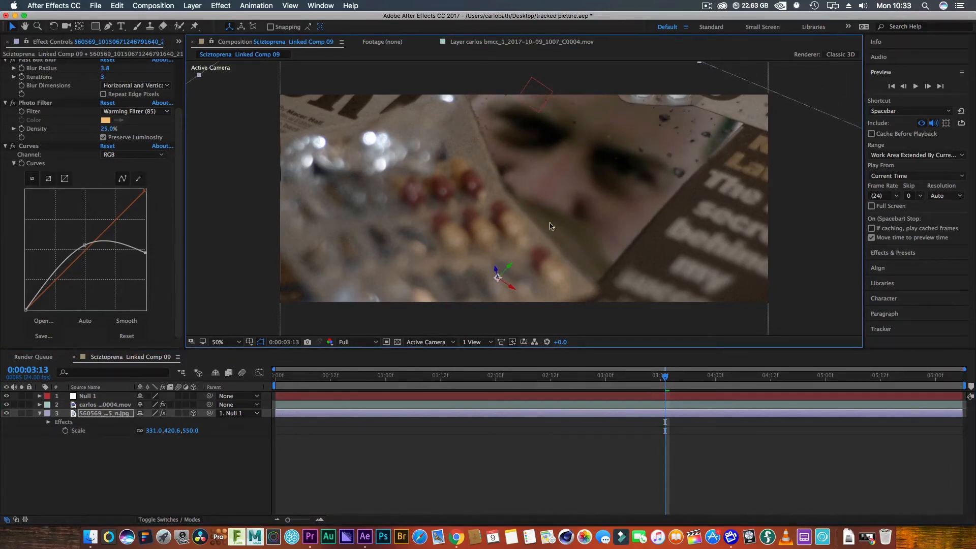
# Step: Reduce the photo layer's Fast Box Blur radius to 0.5
pyautogui.click(14, 68)
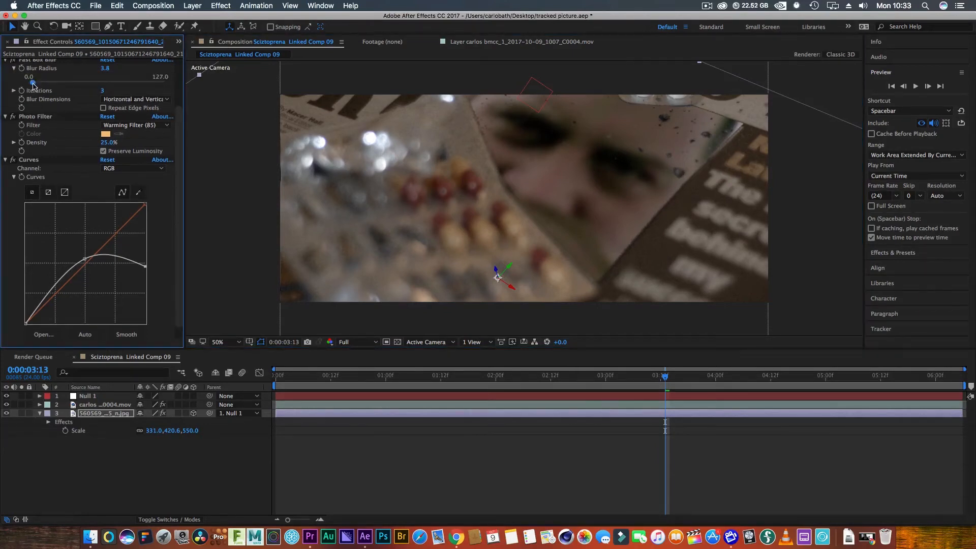
pyautogui.moveTo(32, 85); pyautogui.dragTo(31, 85)
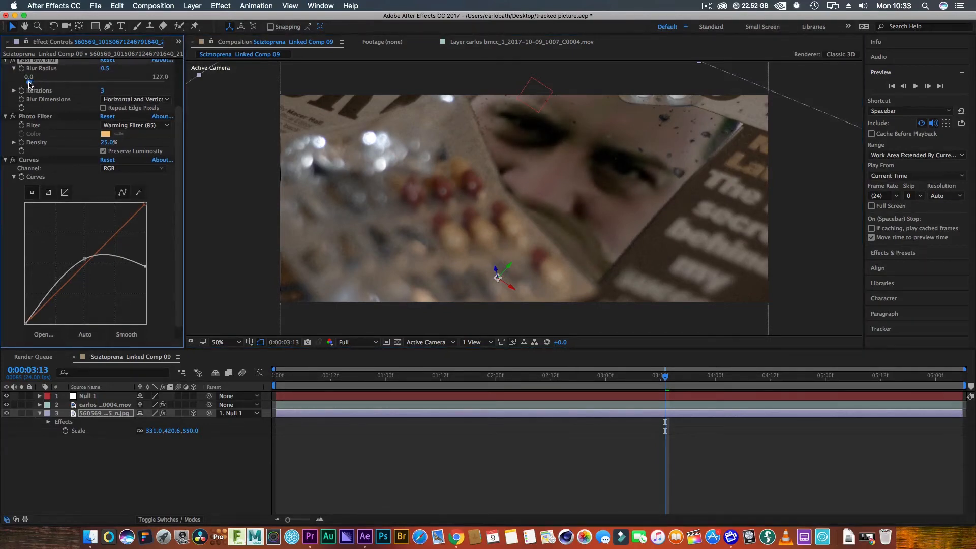
# Step: Switch to Premiere Pro and play the sequence from 00:00:53:18 through the linked shot to check the close-up face
pyautogui.click(310, 534)
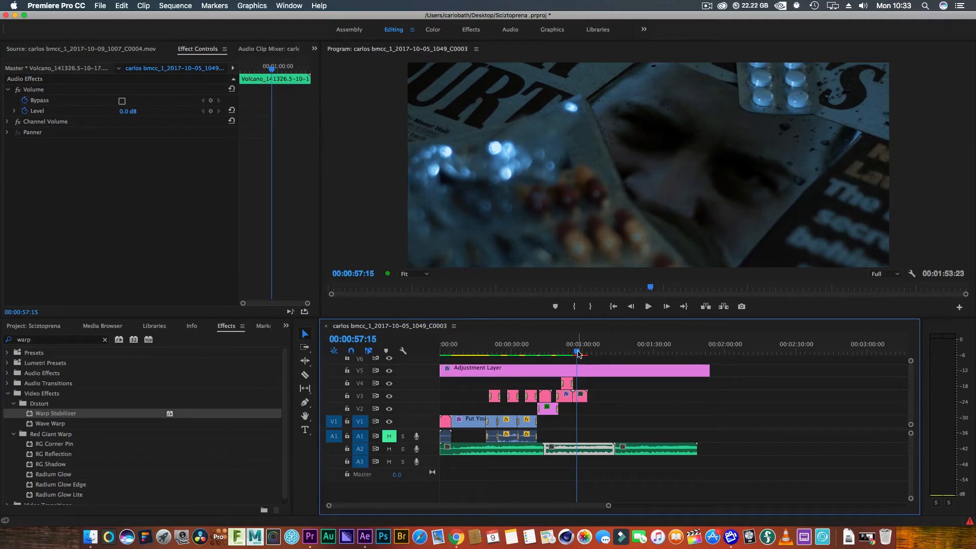
pyautogui.moveTo(579, 353); pyautogui.dragTo(567, 353)
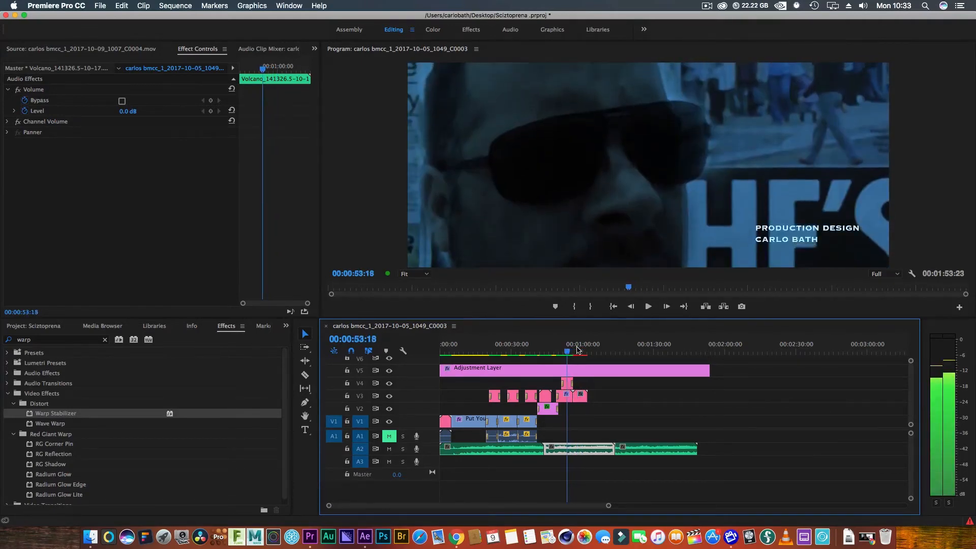
pyautogui.click(648, 306)
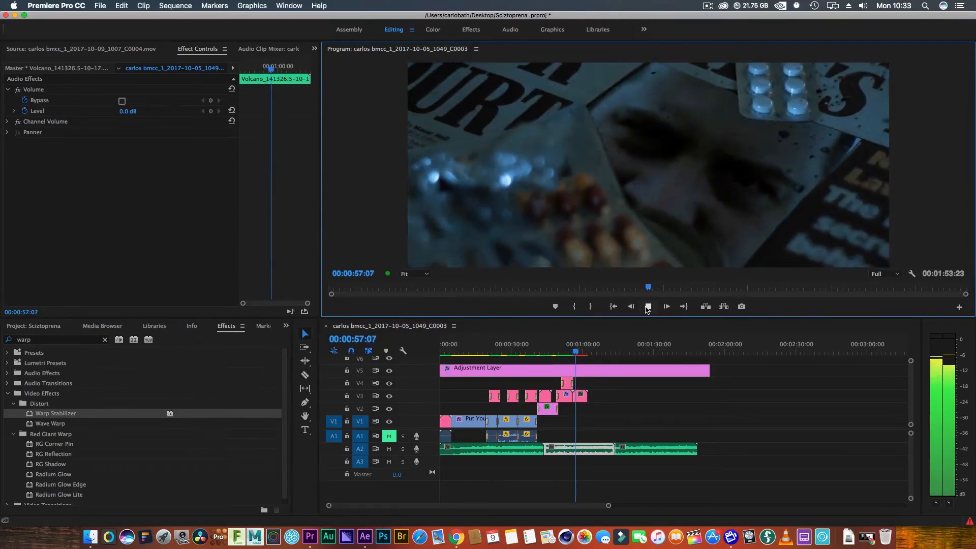
pyautogui.click(648, 306)
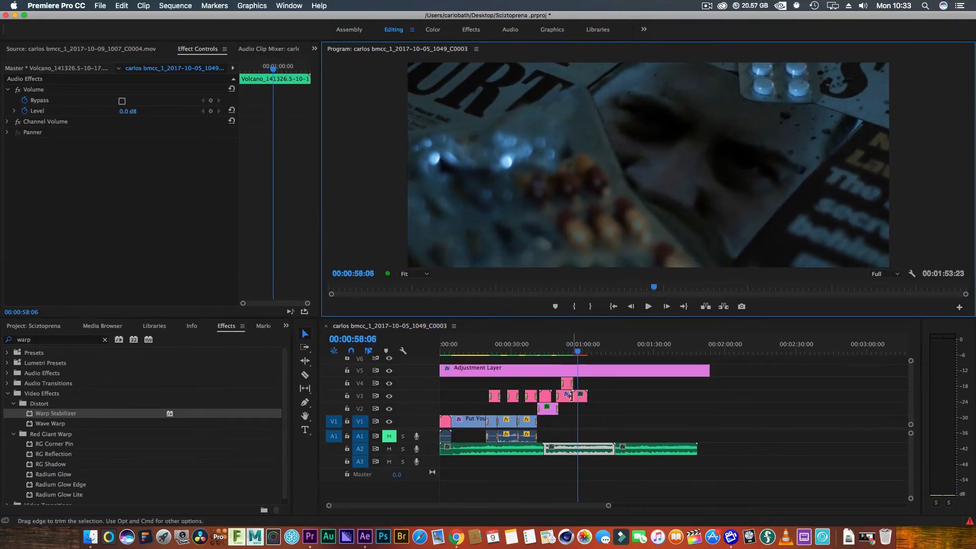
# Step: Apply the default transition at the cut leading into the linked pill-packet shot on track V3
pyautogui.click(576, 396)
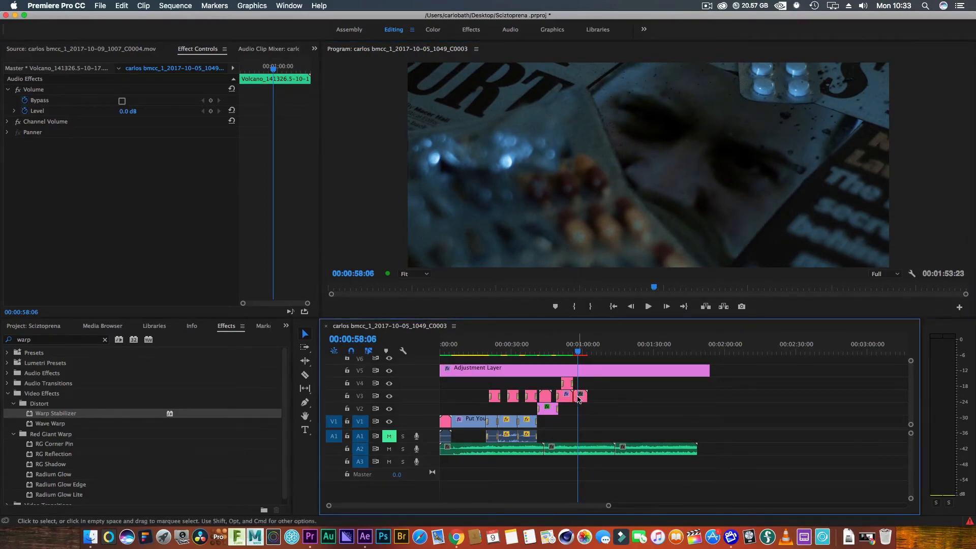
pyautogui.rightClick(578, 399)
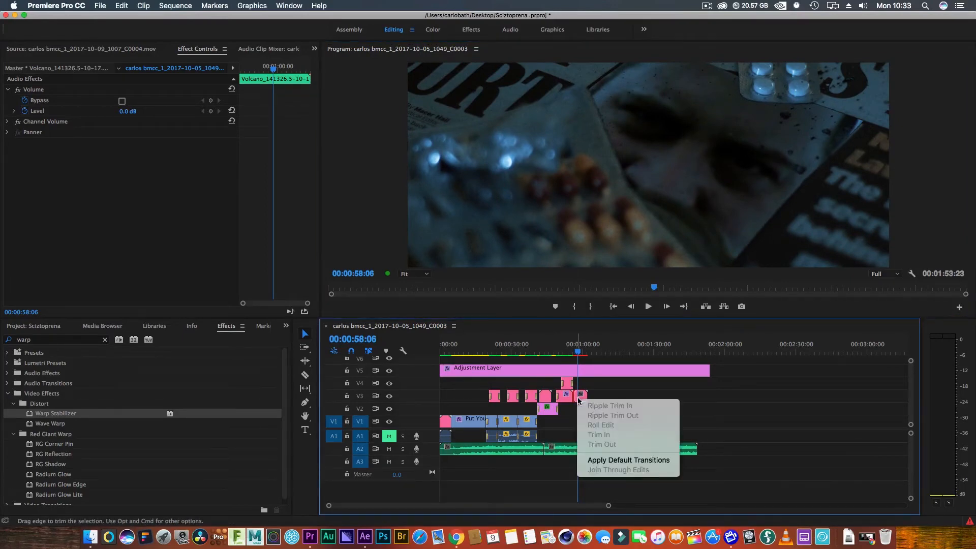
pyautogui.click(599, 459)
pyautogui.click(567, 286)
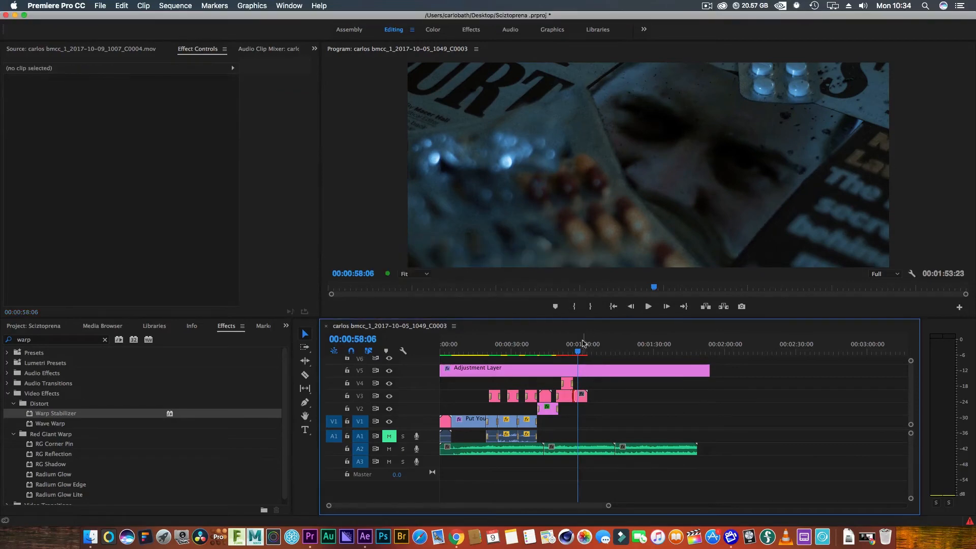
# Step: Move the playhead back to 00:00:53:23 and render the sequence's effects from In to Out
pyautogui.moveTo(580, 350); pyautogui.dragTo(568, 350)
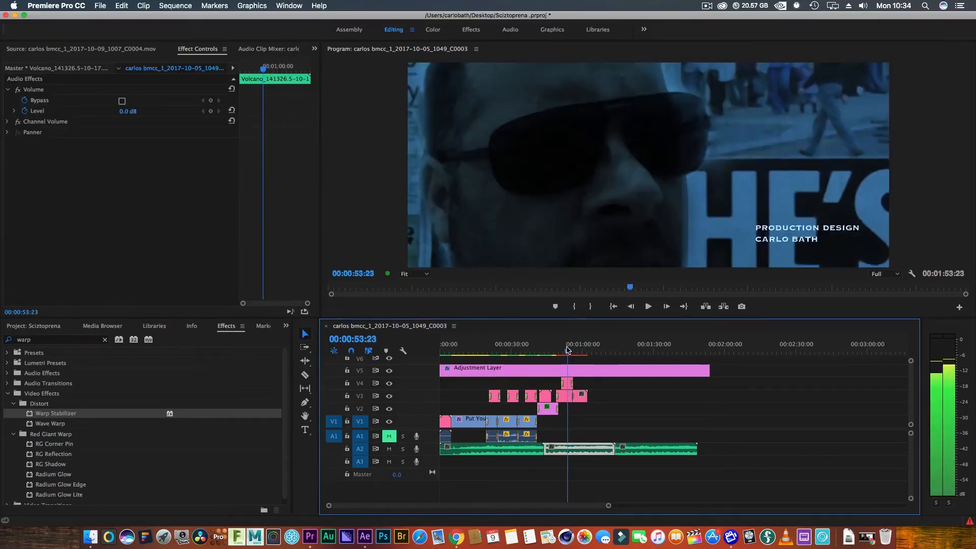
pyautogui.click(173, 6)
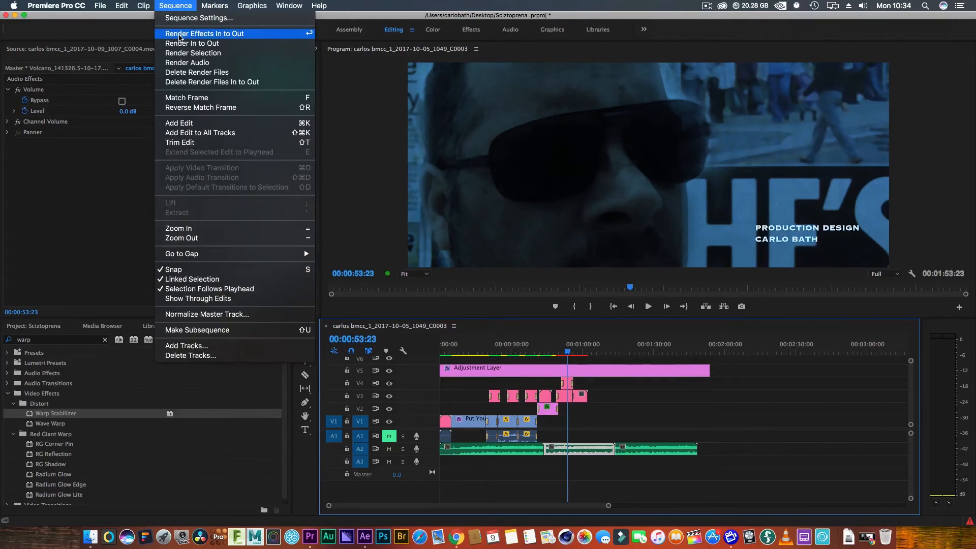
pyautogui.click(178, 34)
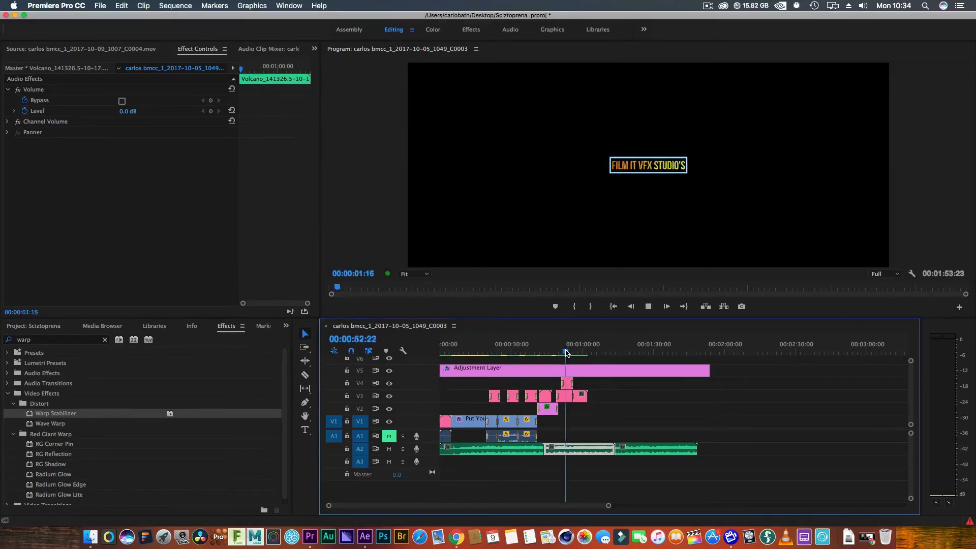
# Step: Play the rendered sequence full screen from 00:00:52:22 to review the finished shot
pyautogui.click(649, 307)
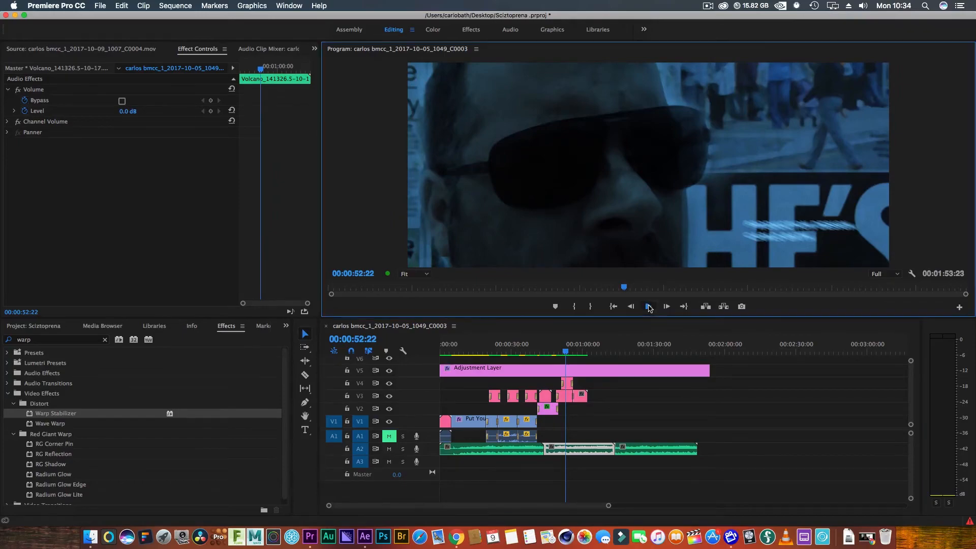
pyautogui.hotkey('ctrl', '`')
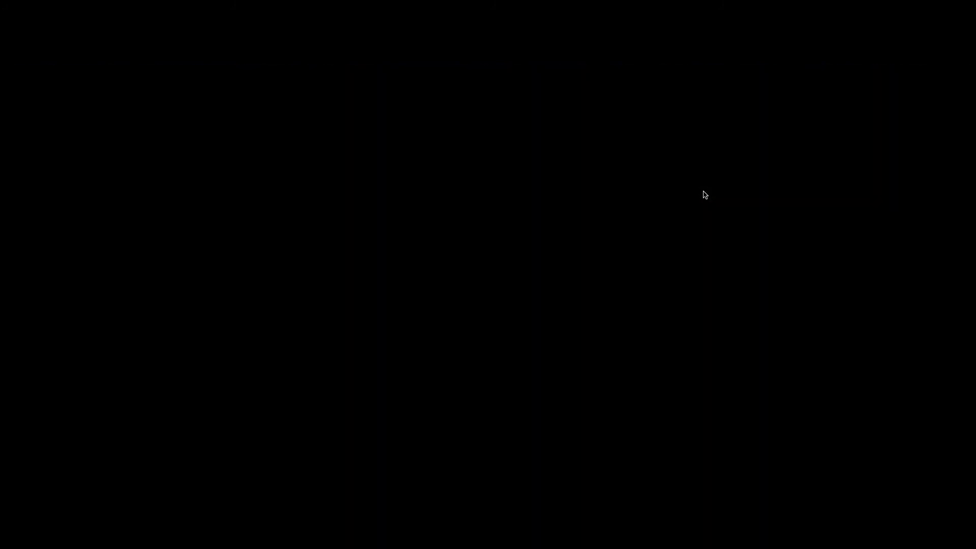
# Step: Exit full-screen playback, split the linked pill-packet shot on track V3 at 00:00:58:16, and delete the part after the cut
pyautogui.press('Escape')
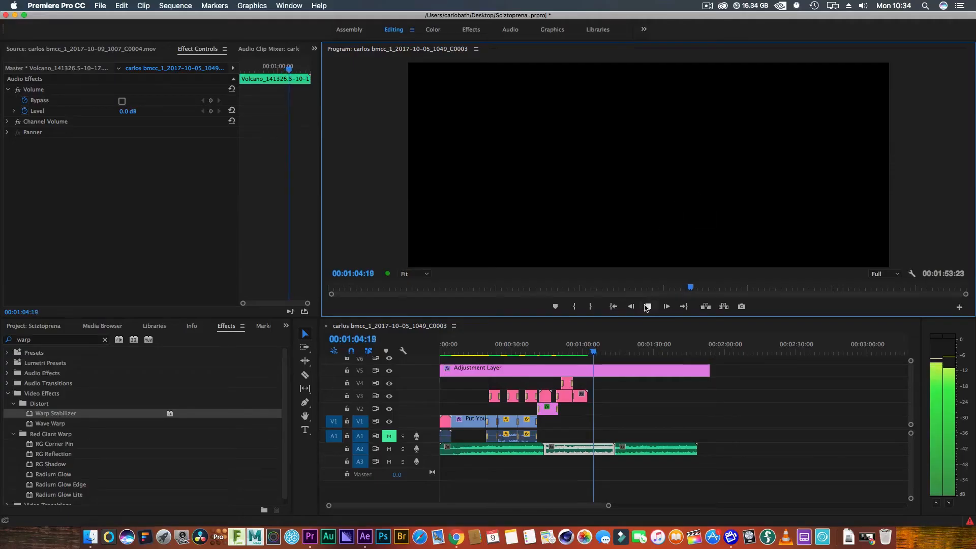
pyautogui.moveTo(596, 356); pyautogui.dragTo(579, 349)
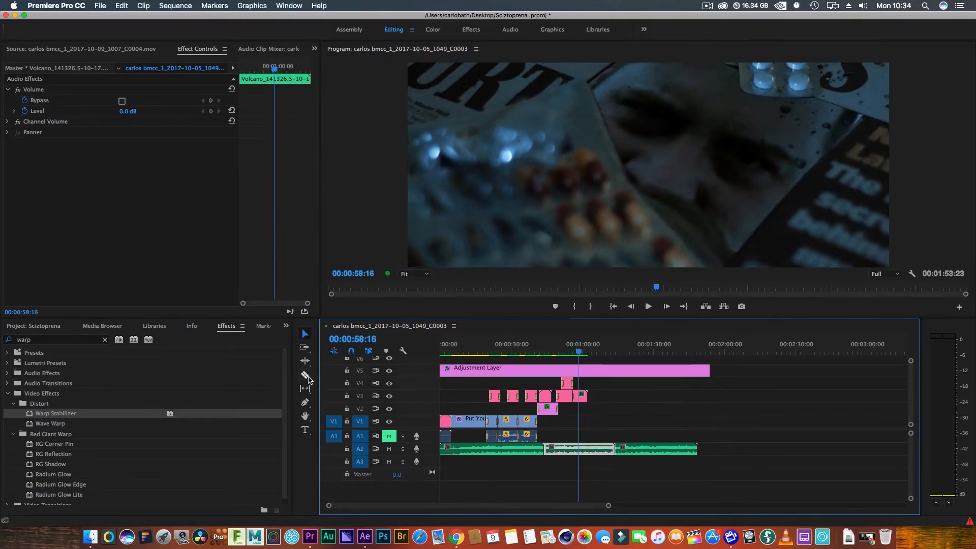
pyautogui.click(307, 377)
pyautogui.click(583, 396)
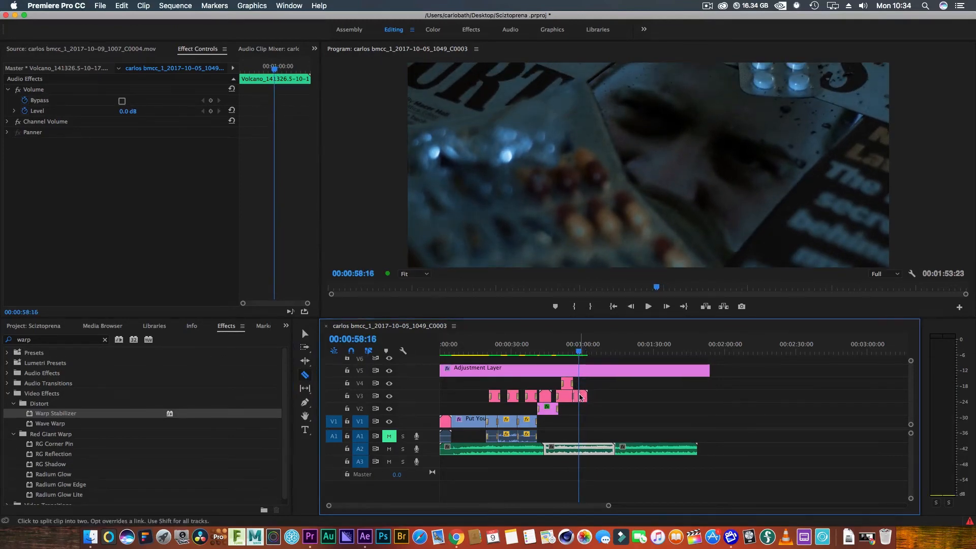
pyautogui.click(305, 333)
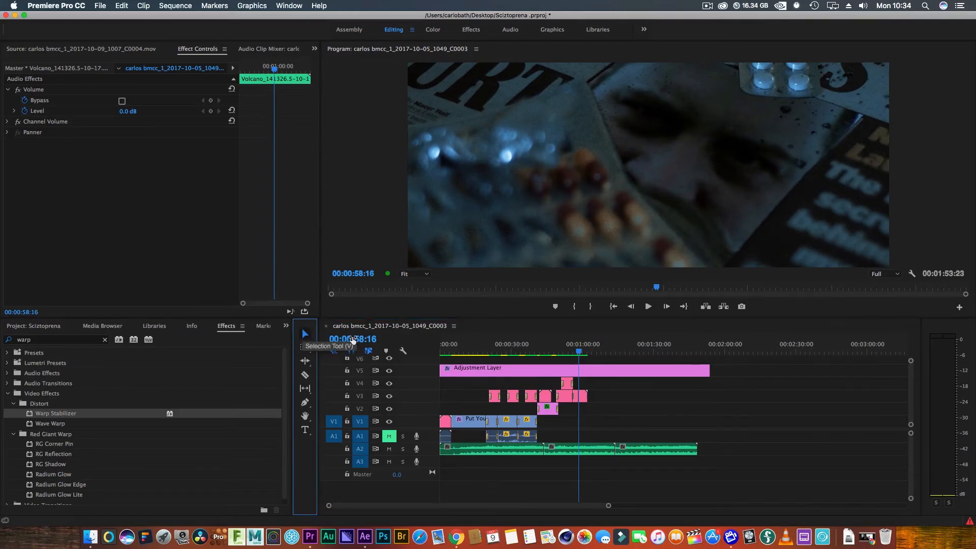
pyautogui.click(584, 395)
pyautogui.press('Delete')
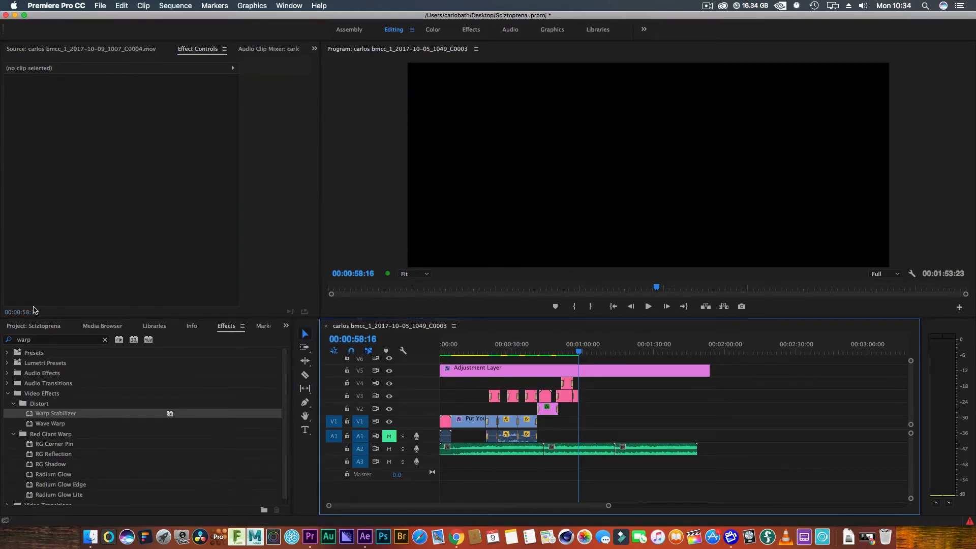
# Step: Open the 1004_C0001.mov source clip, mark an In point before the ashtray move, and set the Out point at 10:04:28:03
pyautogui.click(46, 326)
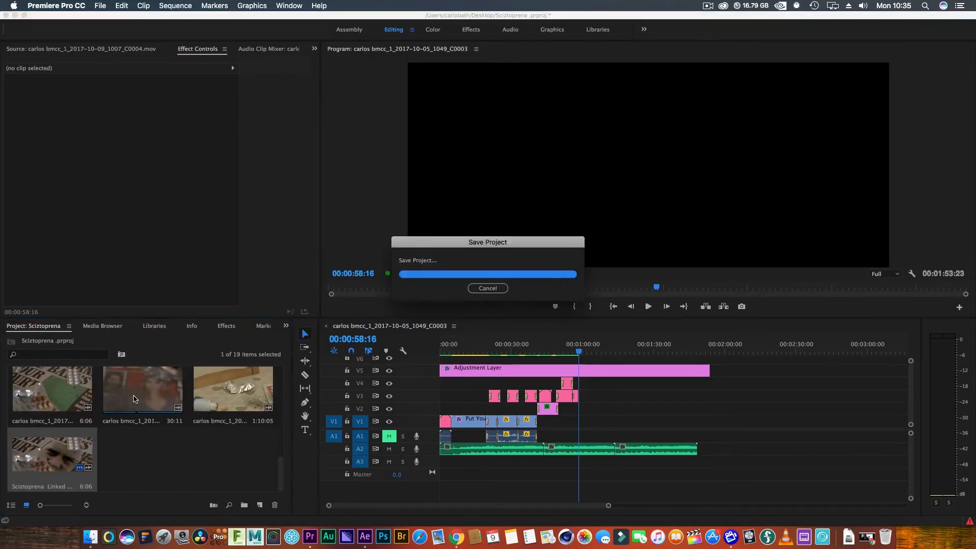
pyautogui.doubleClick(222, 401)
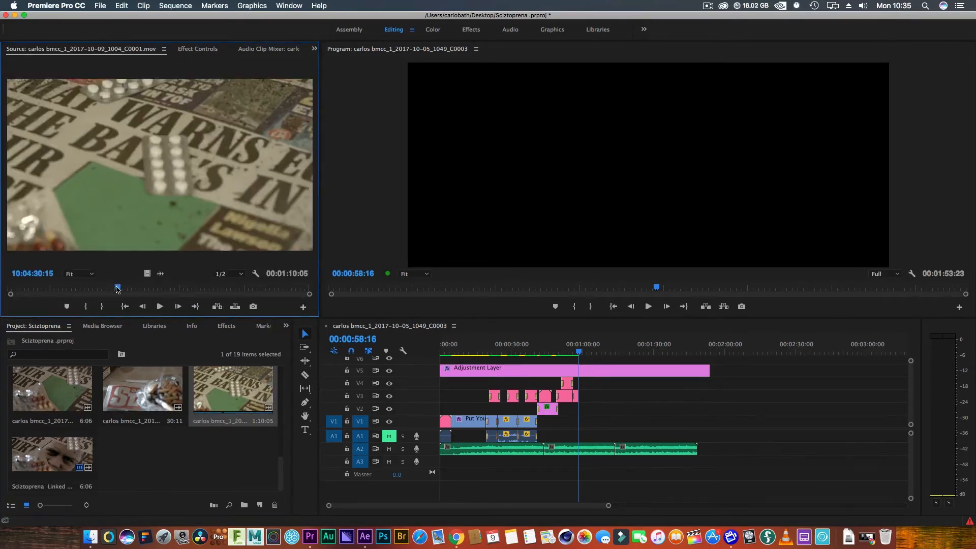
pyautogui.moveTo(117, 288); pyautogui.dragTo(94, 290)
pyautogui.click(86, 307)
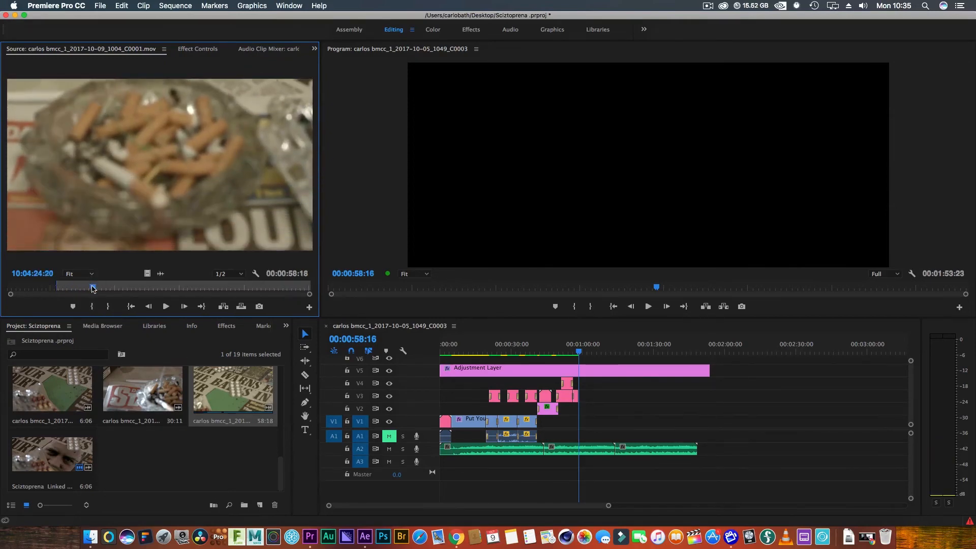
pyautogui.press('space')
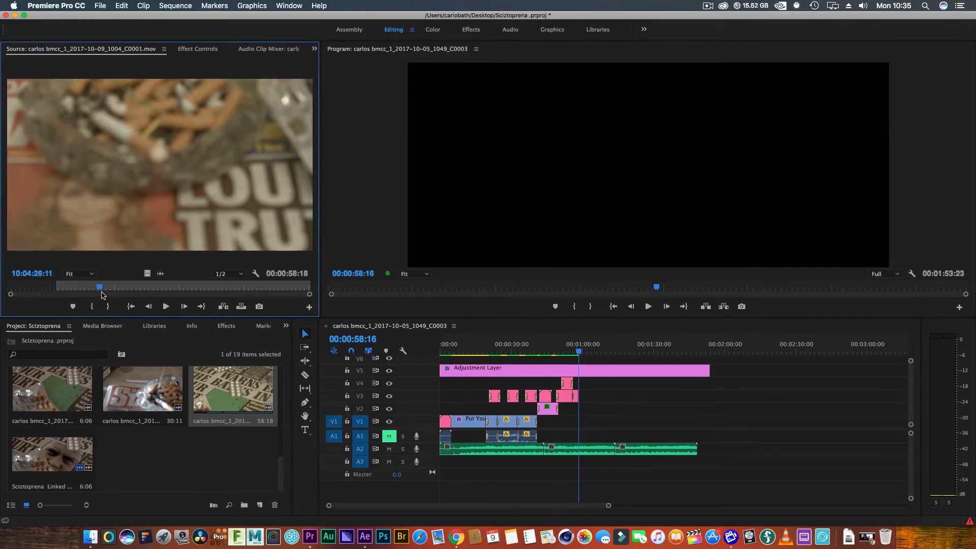
pyautogui.press('space')
pyautogui.press('o')
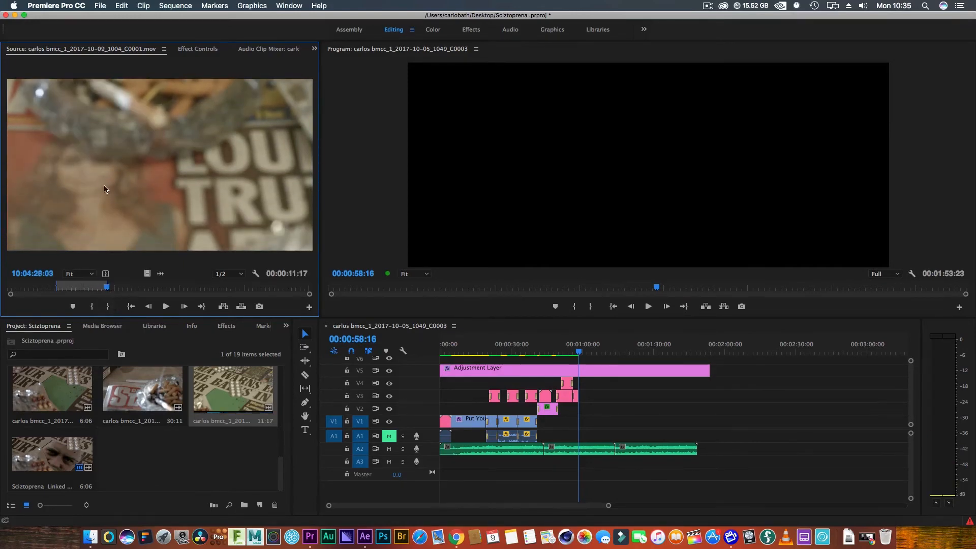
# Step: Place the marked ashtray clip on track V3 at 00:00:58:16, and unlink and delete its audio from A3
pyautogui.moveTo(105, 189); pyautogui.dragTo(584, 397)
pyautogui.click(588, 399)
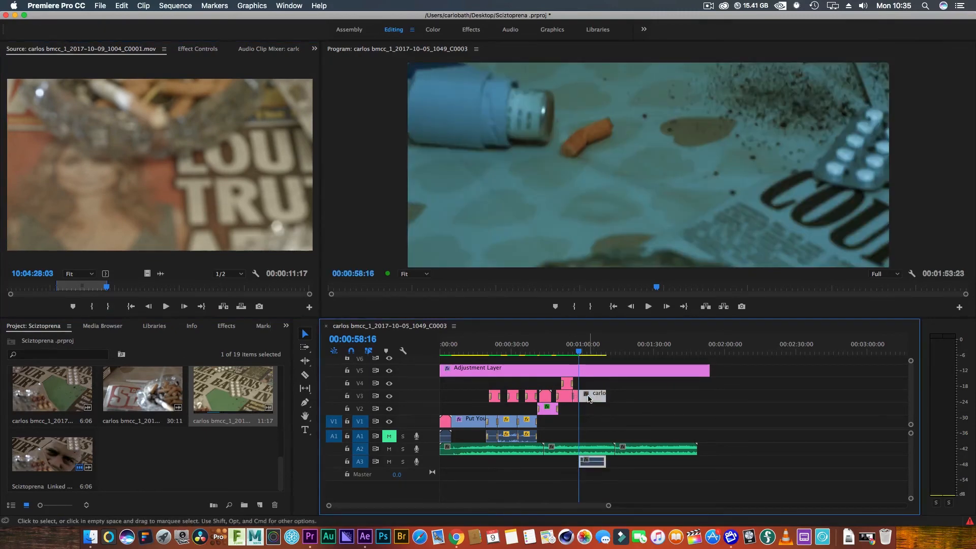
pyautogui.rightClick(587, 398)
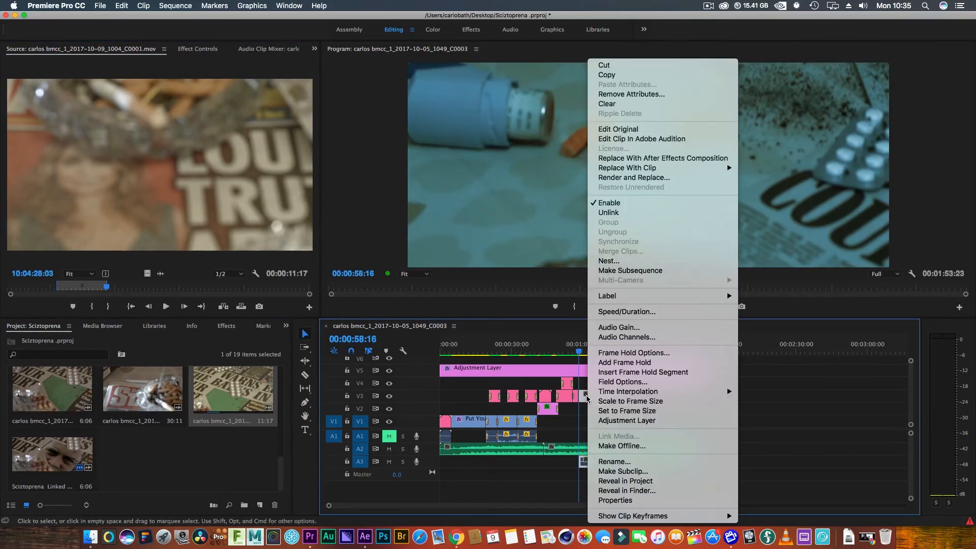
pyautogui.click(615, 218)
pyautogui.click(585, 463)
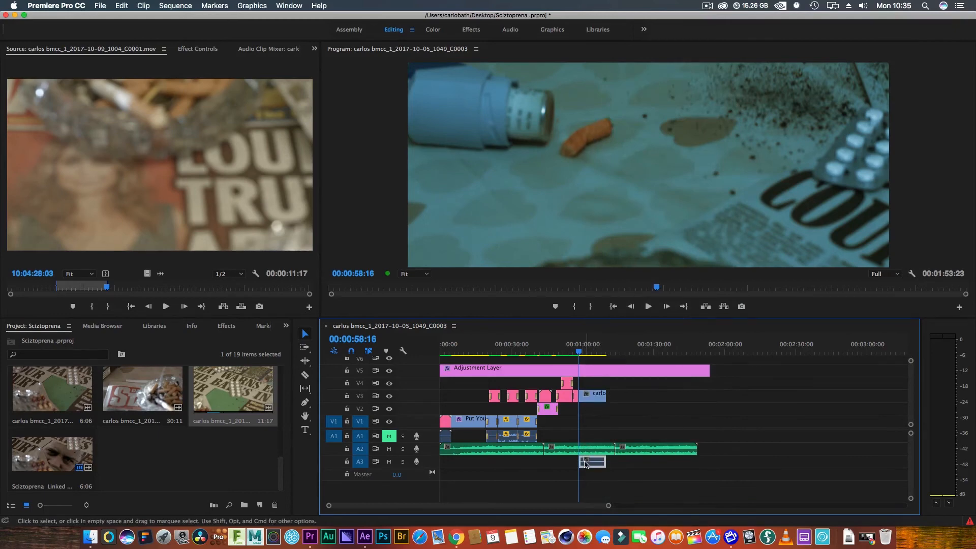
pyautogui.press('Delete')
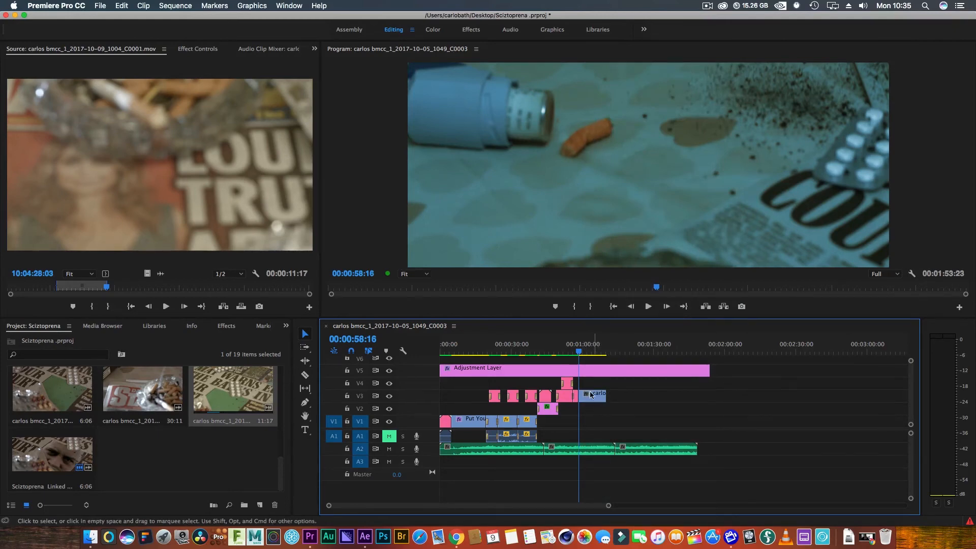
# Step: Apply the default transition at the cut between the linked pill-packet shot and the ashtray clip on V3
pyautogui.moveTo(578, 354); pyautogui.dragTo(570, 350)
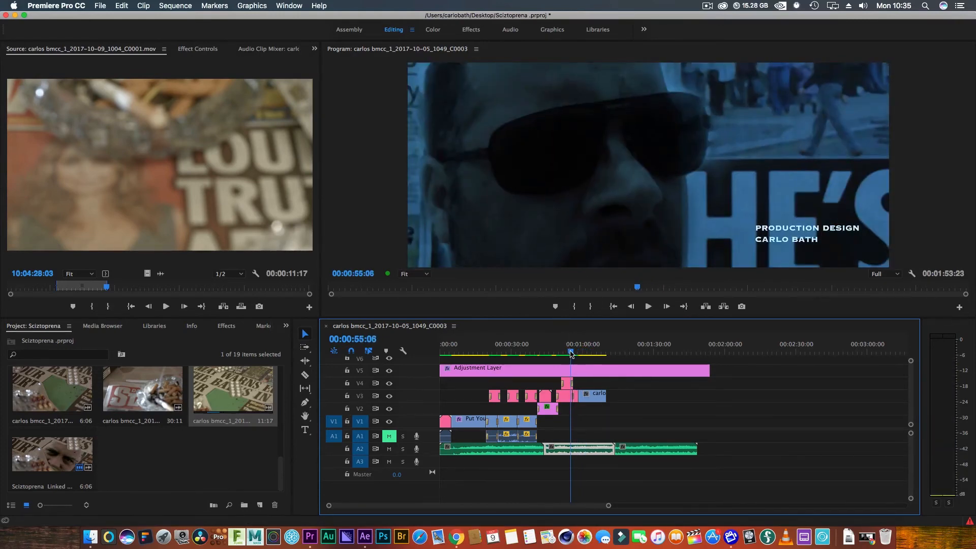
pyautogui.moveTo(570, 350); pyautogui.dragTo(578, 353)
pyautogui.rightClick(581, 396)
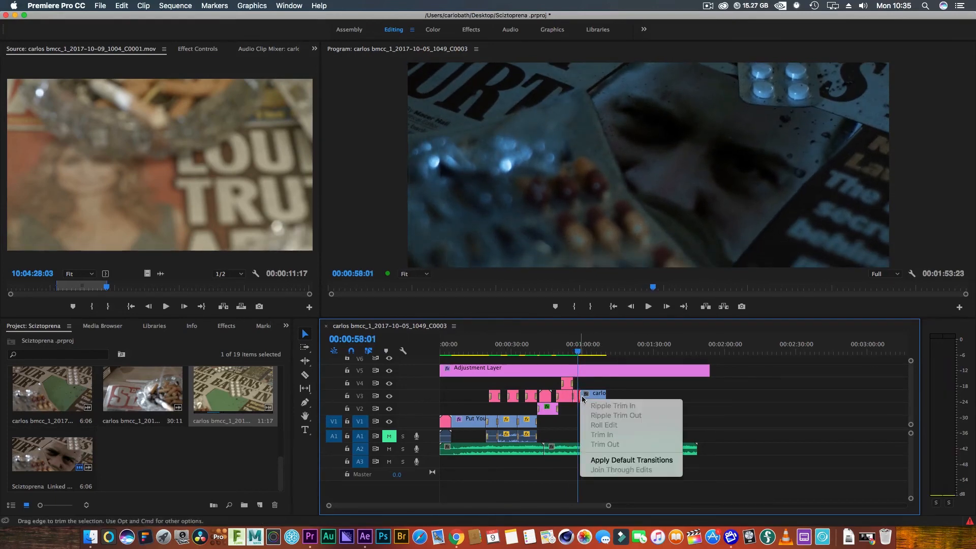
pyautogui.click(599, 460)
# Step: Play the sequence through the new transition into the ashtray clip and park the playhead at 00:01:02:23
pyautogui.click(649, 307)
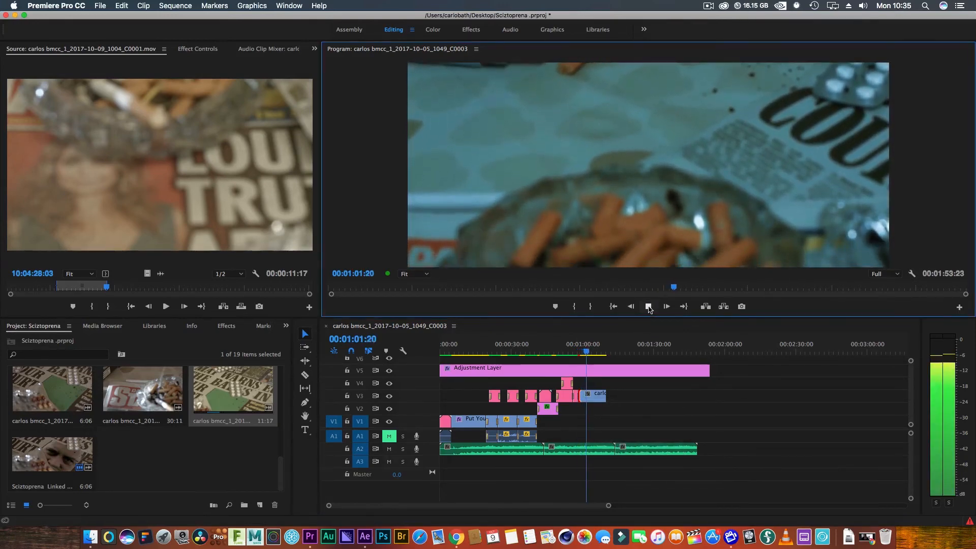
pyautogui.click(648, 306)
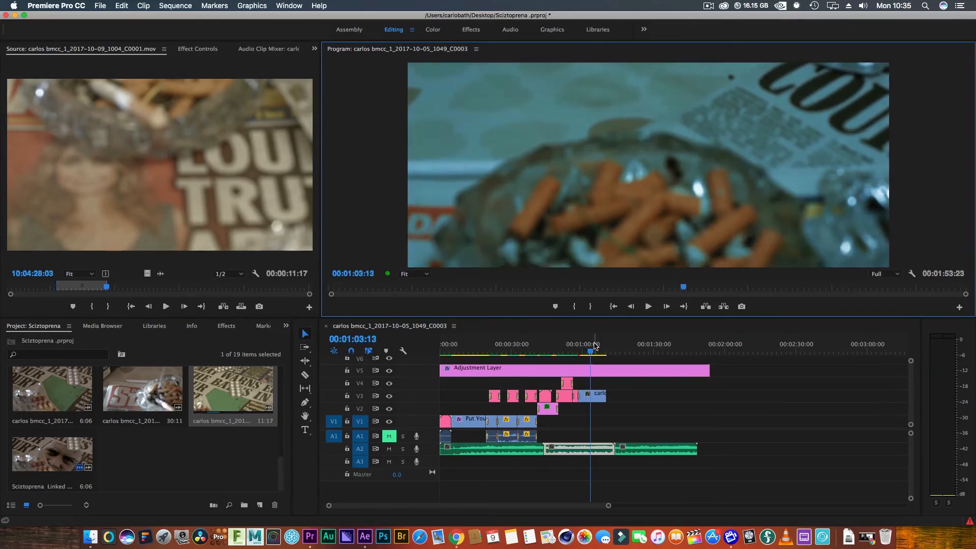
pyautogui.click(592, 352)
pyautogui.moveTo(593, 352); pyautogui.dragTo(589, 354)
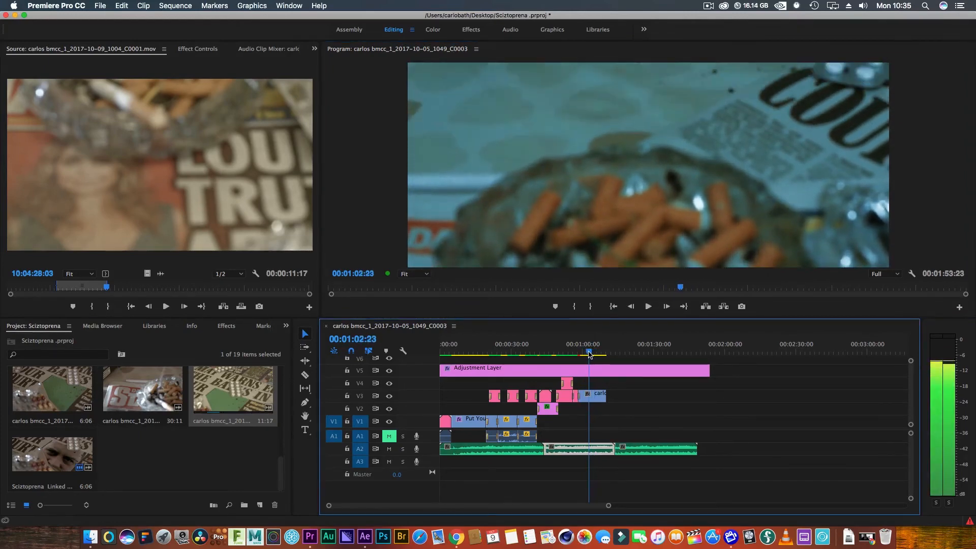
# Step: Set the sequence's vertical frame size to 1080 in Sequence Settings and accept deleting the preview files
pyautogui.click(594, 398)
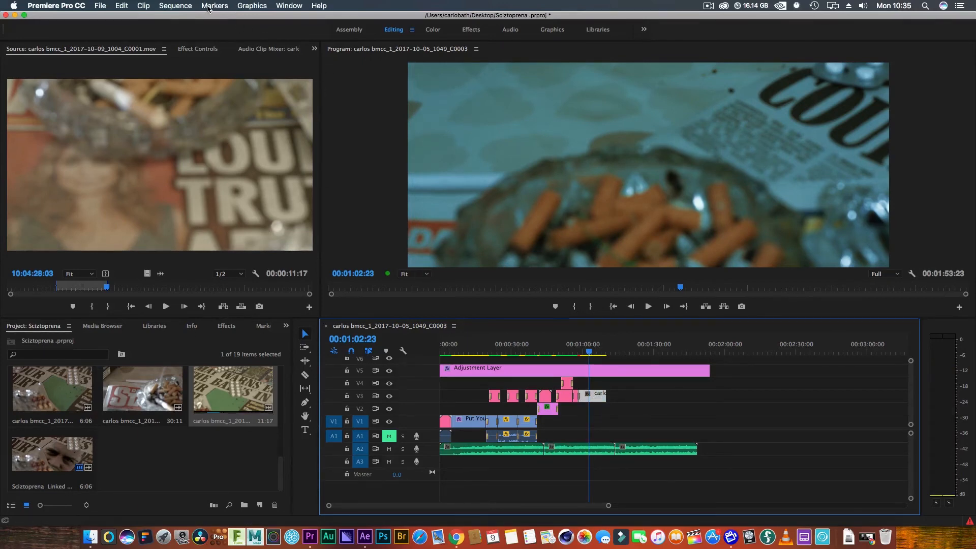
pyautogui.click(185, 8)
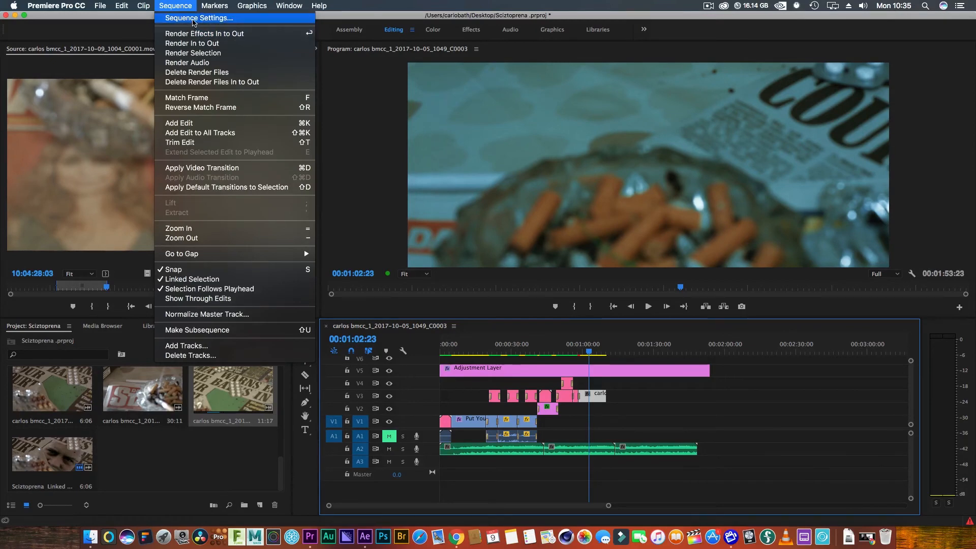
pyautogui.click(193, 20)
pyautogui.click(487, 151)
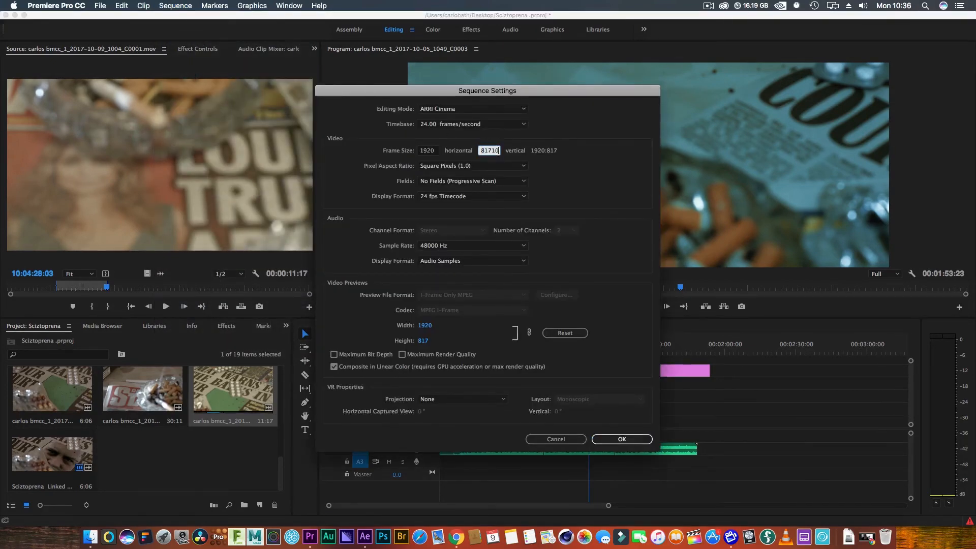
pyautogui.press('BackSpace')
pyautogui.press('BackSpace')
pyautogui.press('BackSpace')
pyautogui.click(621, 439)
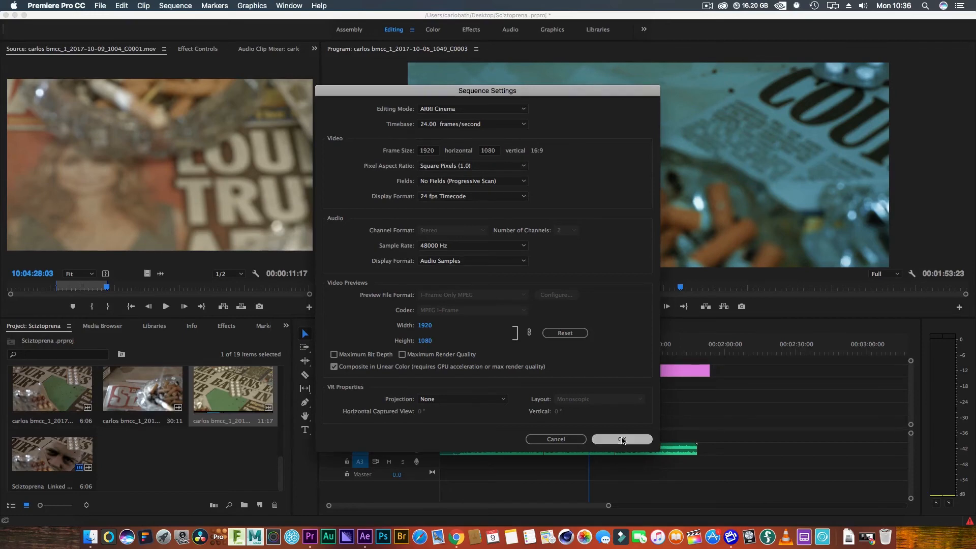
pyautogui.click(585, 286)
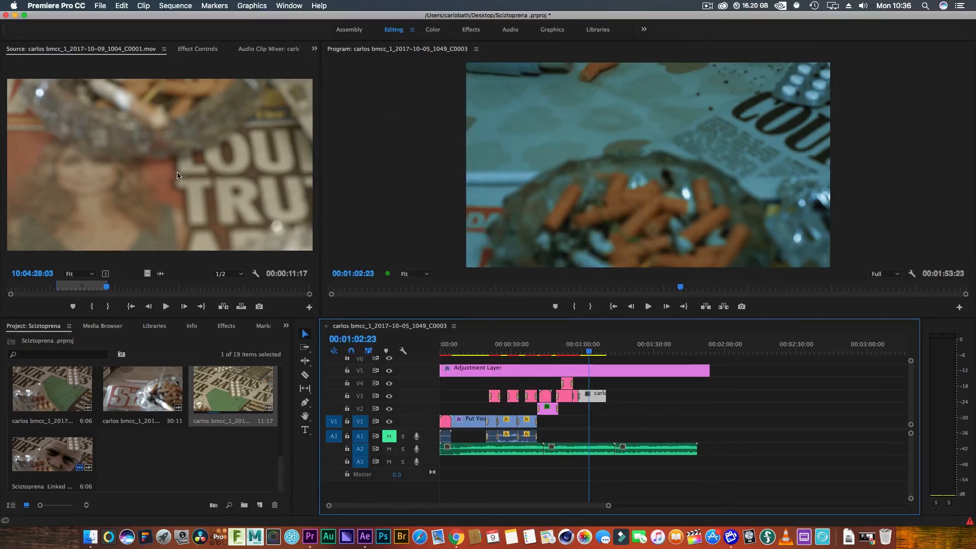
# Step: Apply the Warp Stabilizer effect to the ashtray clip on V3 and scrub through the analysed clip to 00:01:04:01
pyautogui.click(227, 326)
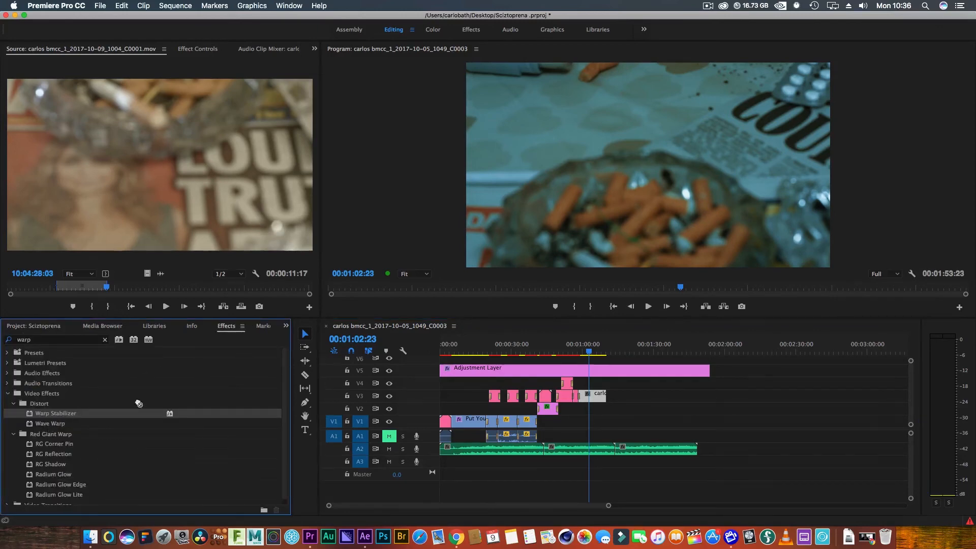
pyautogui.moveTo(139, 402); pyautogui.dragTo(590, 398)
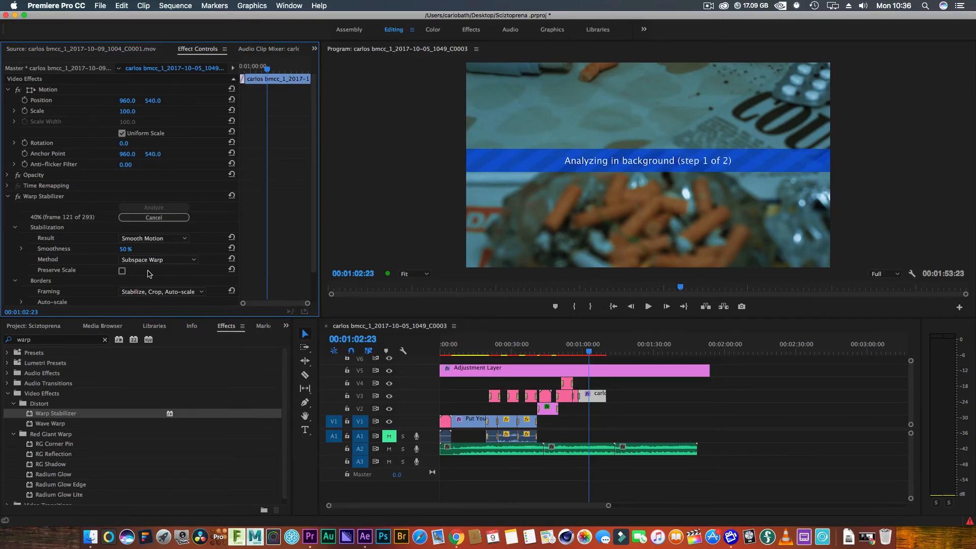
pyautogui.click(724, 6)
pyautogui.click(731, 36)
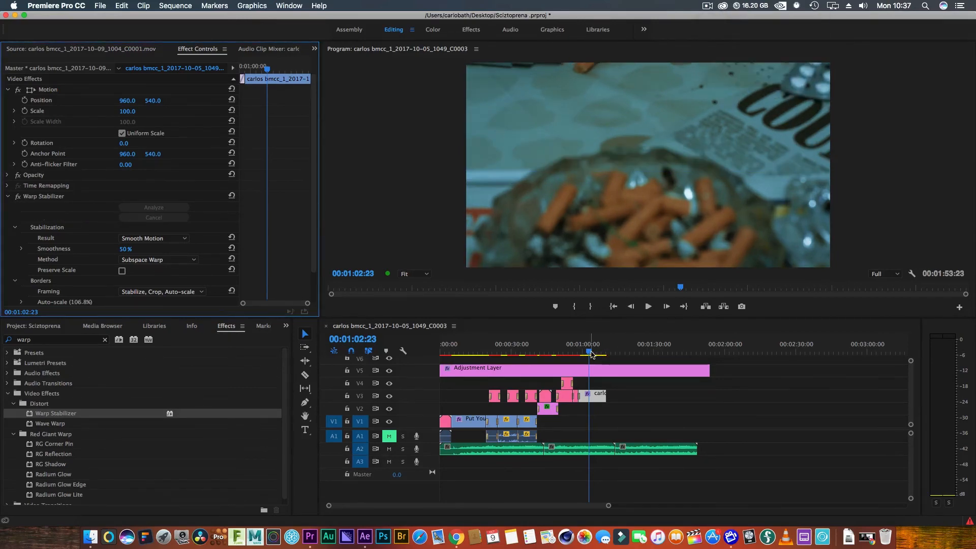
pyautogui.click(600, 351)
pyautogui.moveTo(603, 354); pyautogui.dragTo(593, 354)
# Step: Set the sequence's vertical frame size back to 817 and accept deleting all previews for the sequence
pyautogui.click(175, 6)
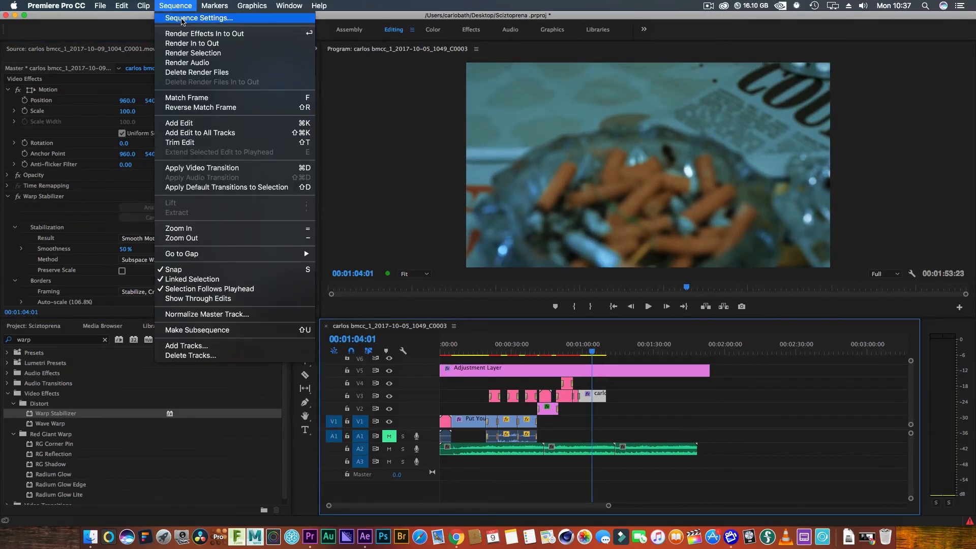
pyautogui.click(196, 16)
pyautogui.moveTo(491, 145); pyautogui.dragTo(479, 148)
pyautogui.write('817')
pyautogui.press('Return')
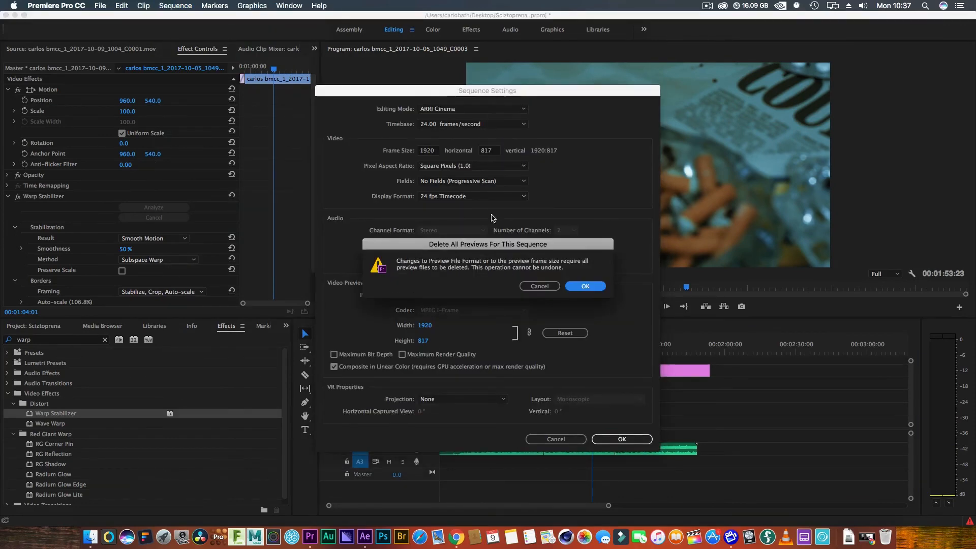
pyautogui.click(584, 285)
# Step: Play the sequence from the sunglasses close-up into the ashtray clip to review it, stopping at 00:01:03:15
pyautogui.click(589, 354)
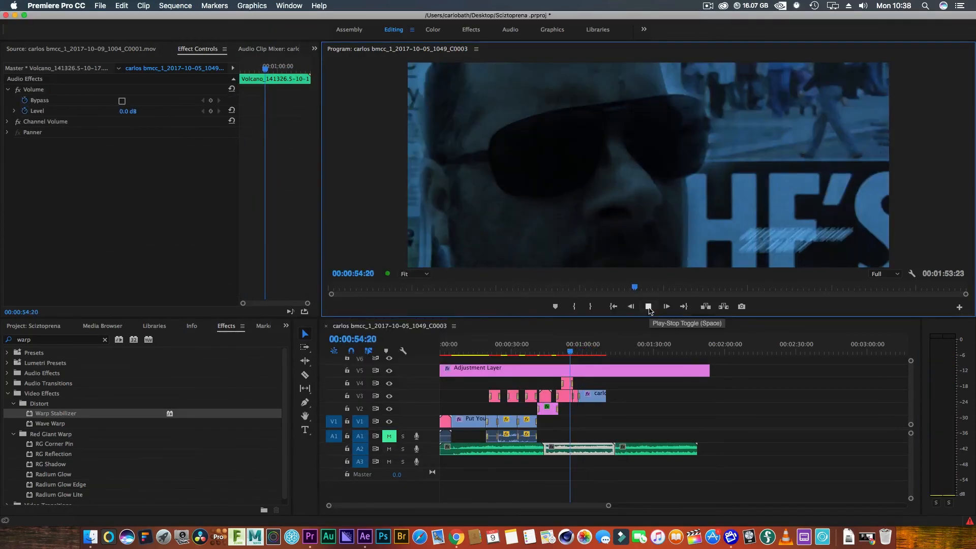
pyautogui.press('space')
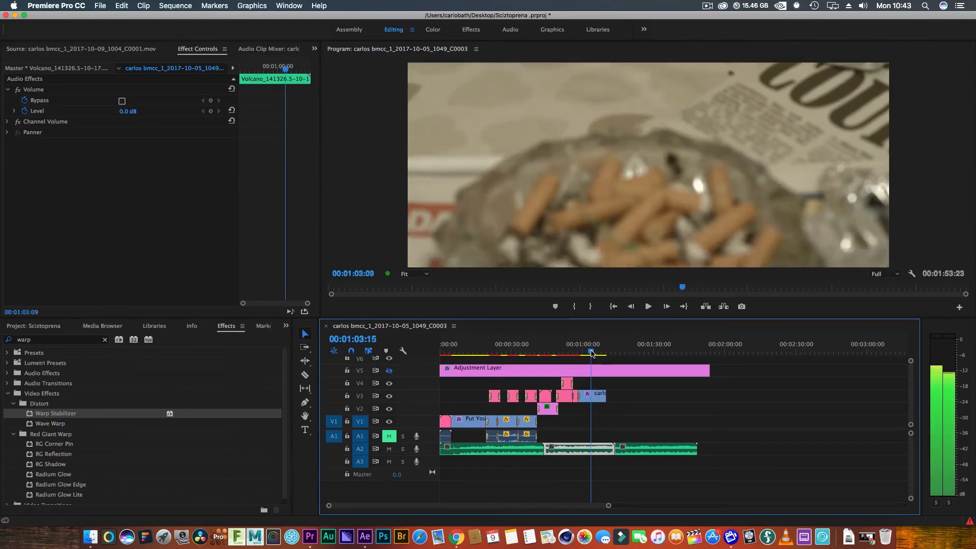
pyautogui.press('space')
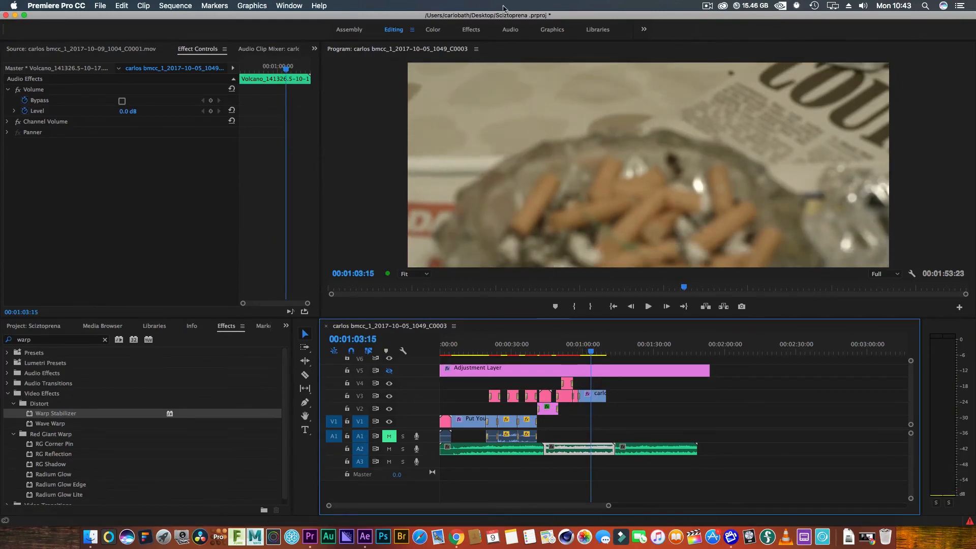
# Step: Darken the ashtray clip on V3 with Lumetri basic correction: exposure -1.5, whites -14.6 and blacks -12.4
pyautogui.click(596, 396)
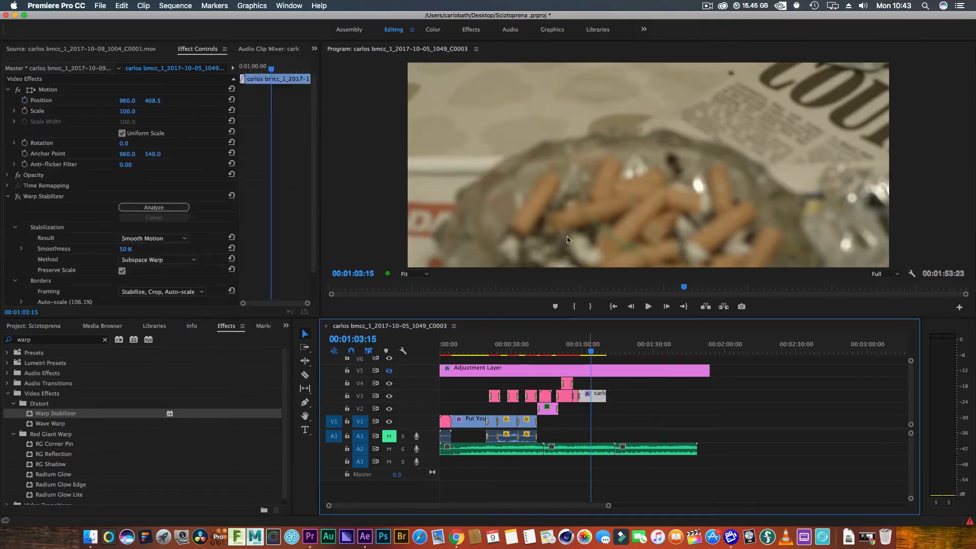
pyautogui.click(433, 30)
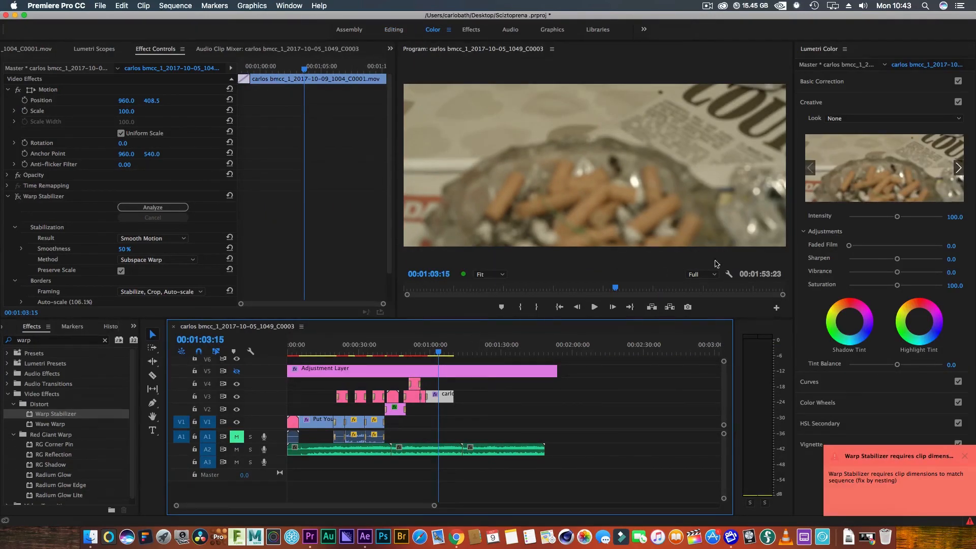
pyautogui.click(830, 82)
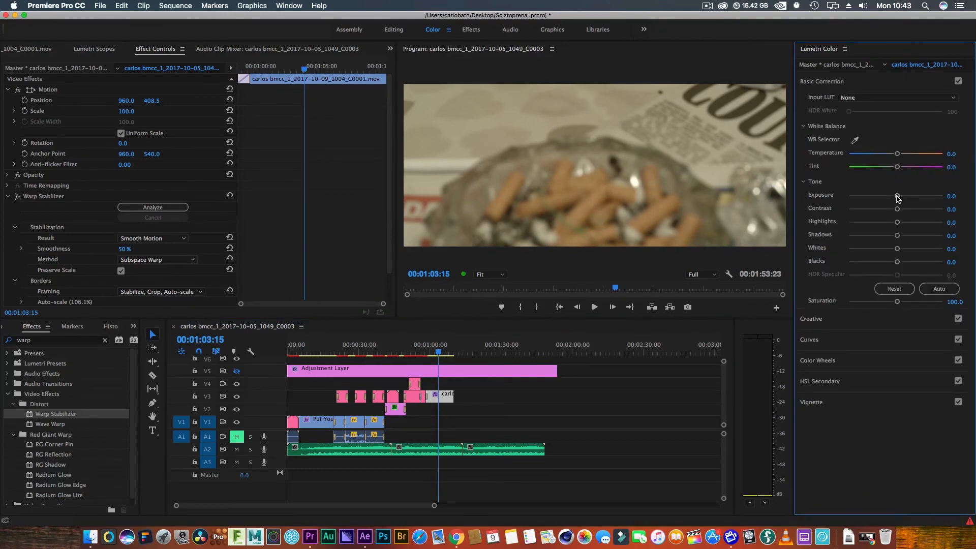
pyautogui.moveTo(897, 197); pyautogui.dragTo(882, 195)
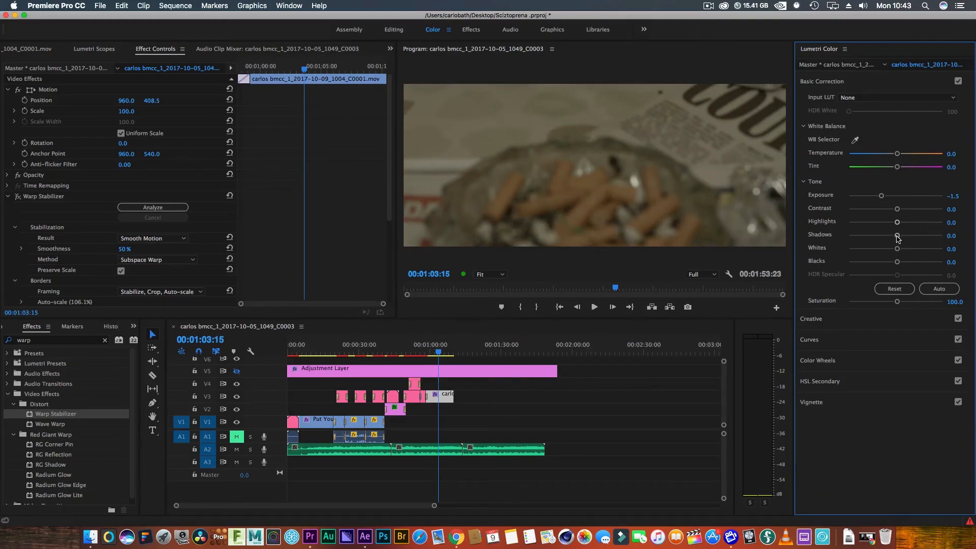
pyautogui.moveTo(437, 354); pyautogui.dragTo(441, 354)
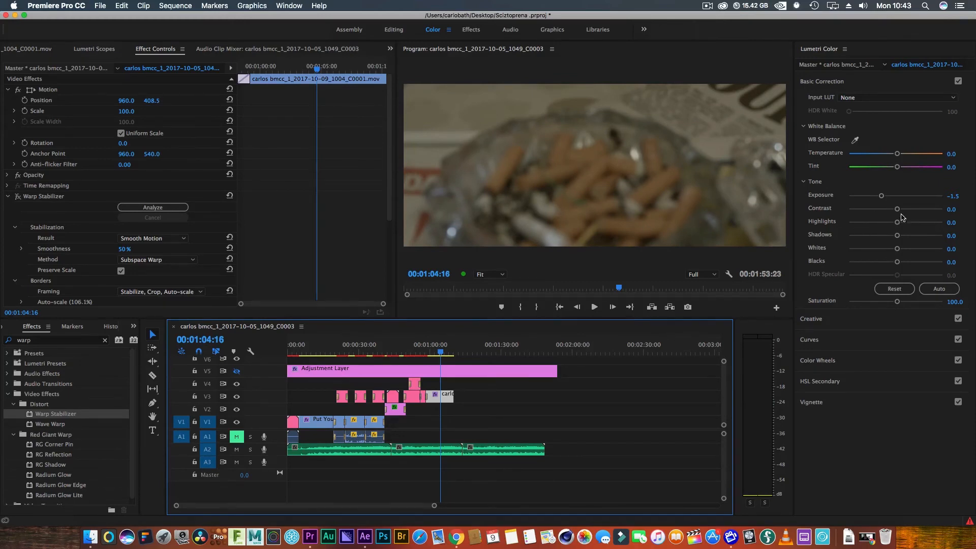
pyautogui.click(894, 260)
pyautogui.moveTo(896, 262)
pyautogui.mouseDown()
pyautogui.moveTo(886, 260)
pyautogui.moveTo(888, 250)
pyautogui.mouseUp()
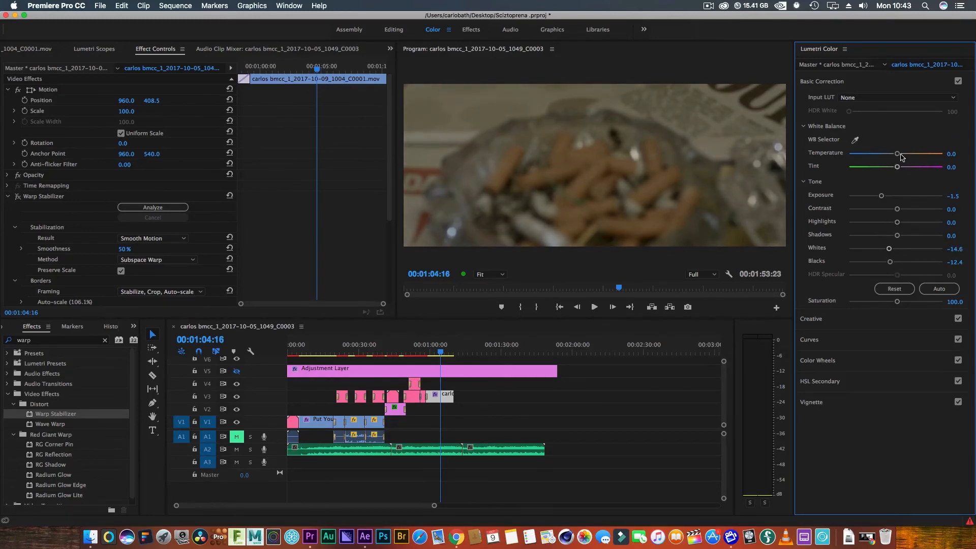
# Step: Cool the ashtray clip's temperature to -43.8, raise its contrast to 21.1 and check the grade at 00:01:03:04
pyautogui.moveTo(898, 155); pyautogui.dragTo(885, 157)
pyautogui.moveTo(897, 209); pyautogui.dragTo(901, 211)
pyautogui.moveTo(441, 355); pyautogui.dragTo(440, 354)
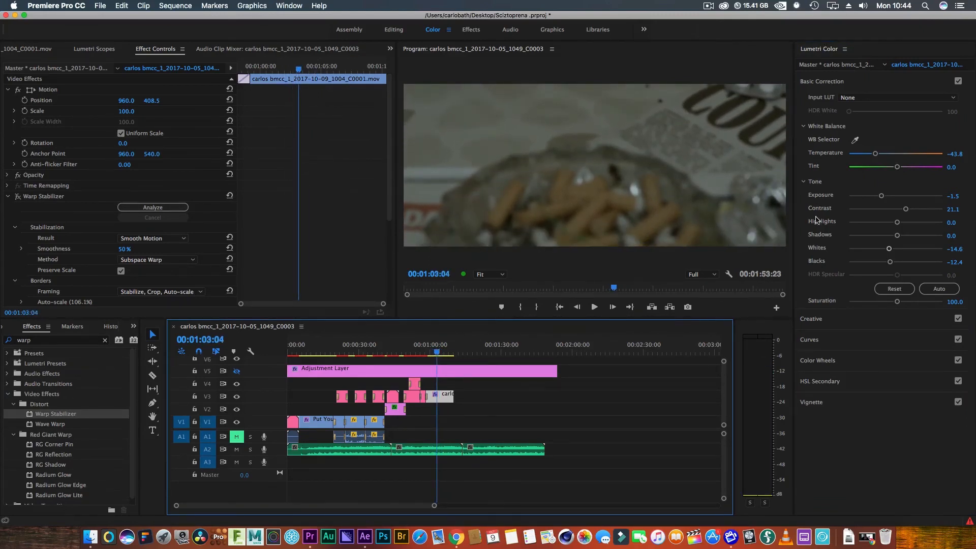
# Step: Pull the midpoint of the ashtray clip's RGB luma curve slightly down and set its temperature to -53.5
pyautogui.click(818, 340)
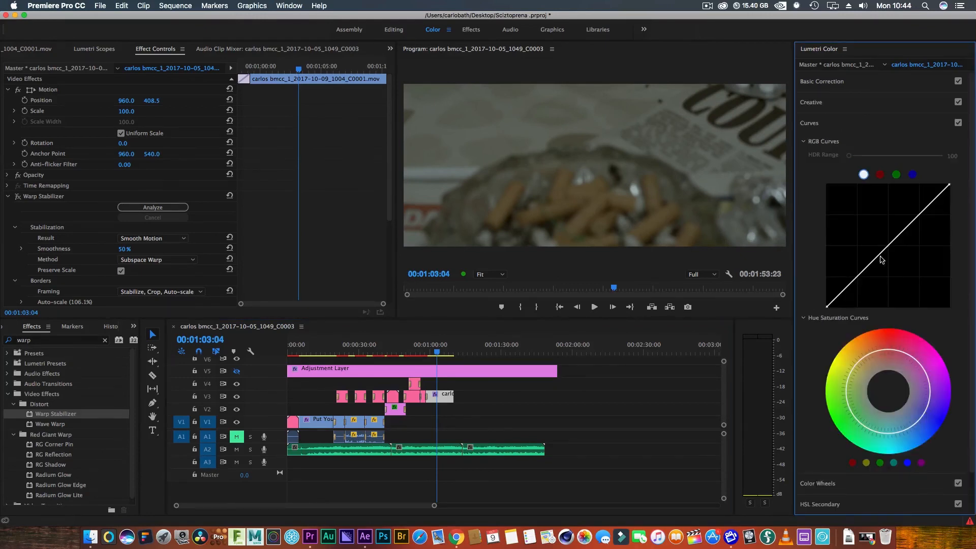
pyautogui.moveTo(888, 247); pyautogui.dragTo(892, 249)
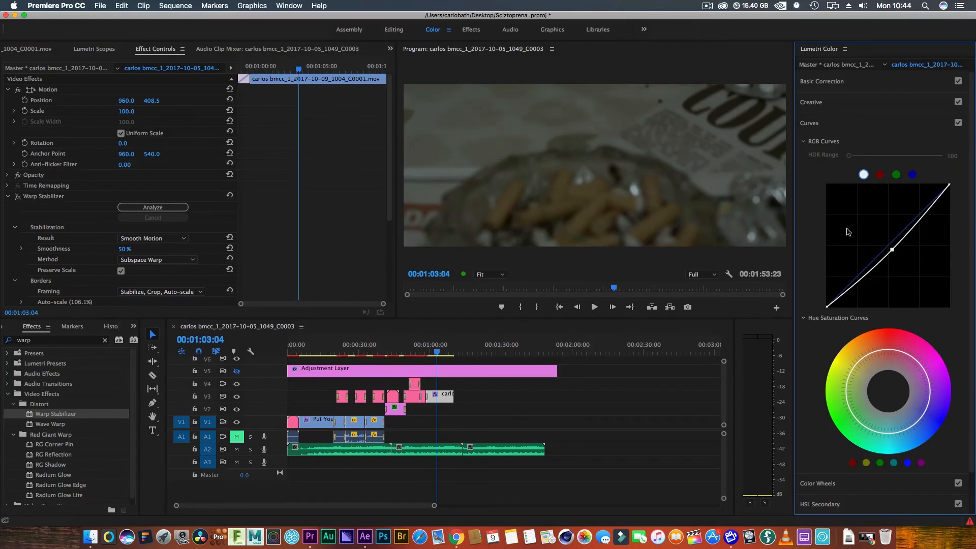
pyautogui.click(830, 82)
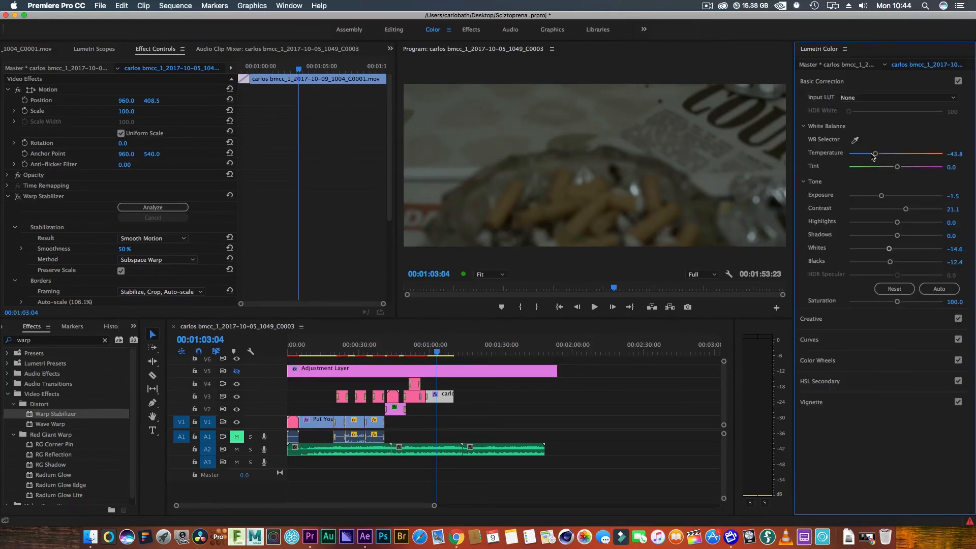
pyautogui.moveTo(876, 158); pyautogui.dragTo(871, 157)
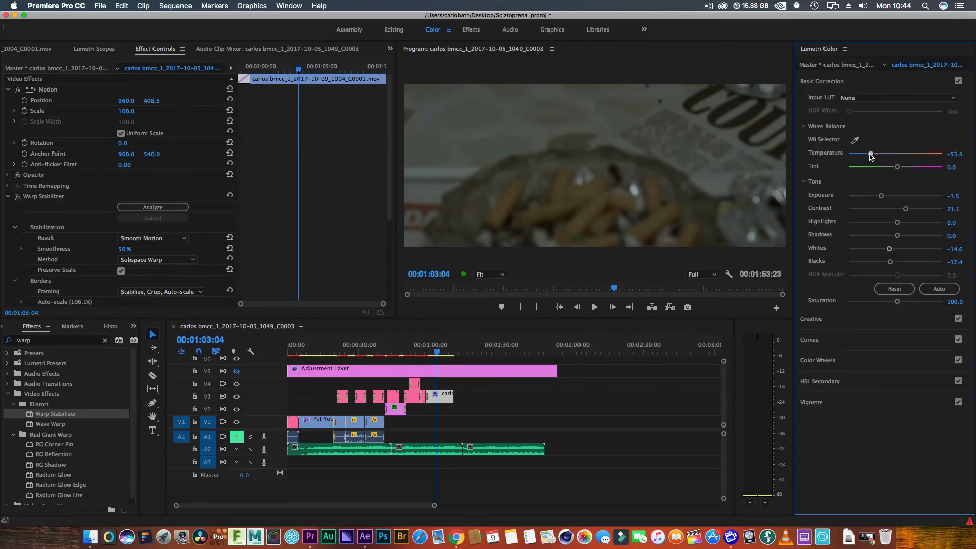
# Step: Play the sequence from the pill-packet shot at 00:00:58:01 into the graded ashtray clip to review the transition
pyautogui.click(434, 352)
pyautogui.moveTo(434, 353); pyautogui.dragTo(425, 348)
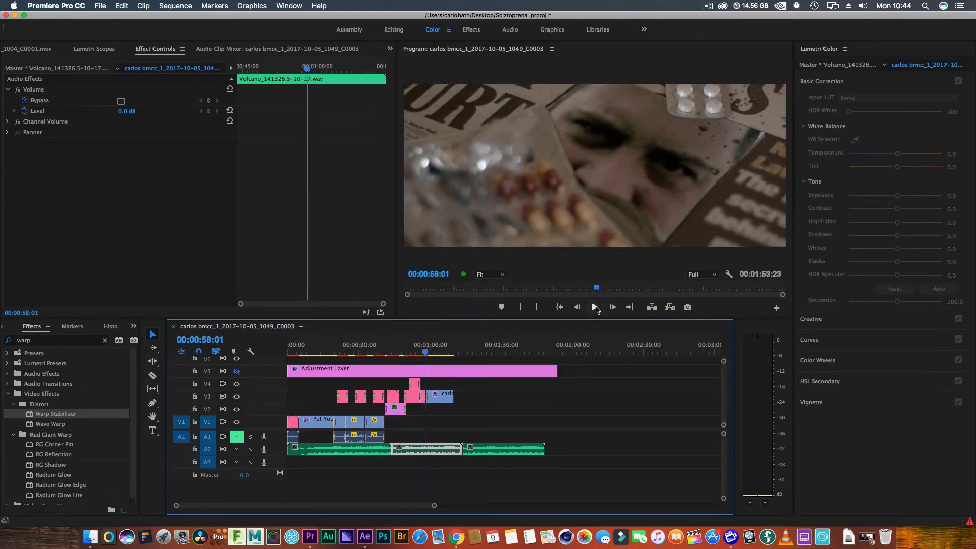
pyautogui.click(593, 307)
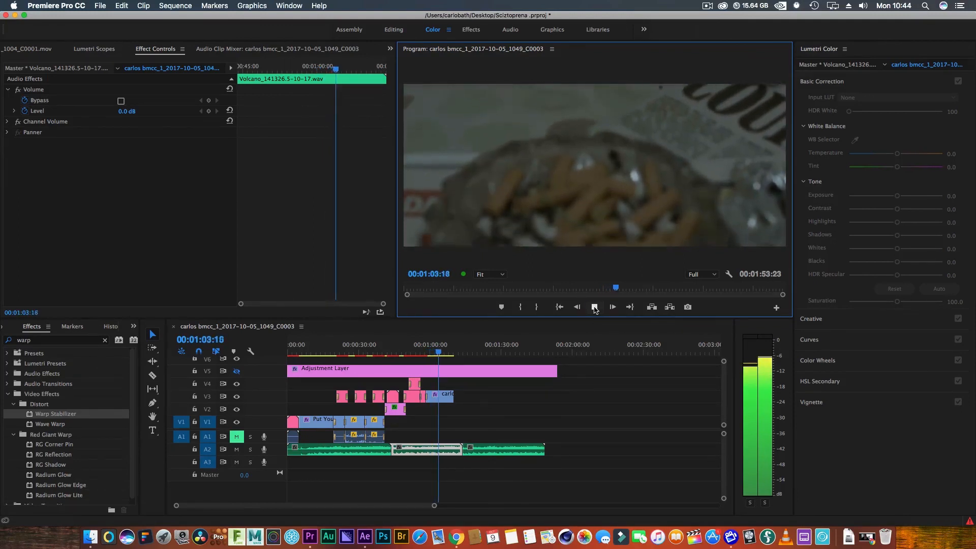
pyautogui.press('space')
# Step: Trim the end of the ashtray clip on V3 back to 00:01:02:03
pyautogui.moveTo(438, 354); pyautogui.dragTo(434, 355)
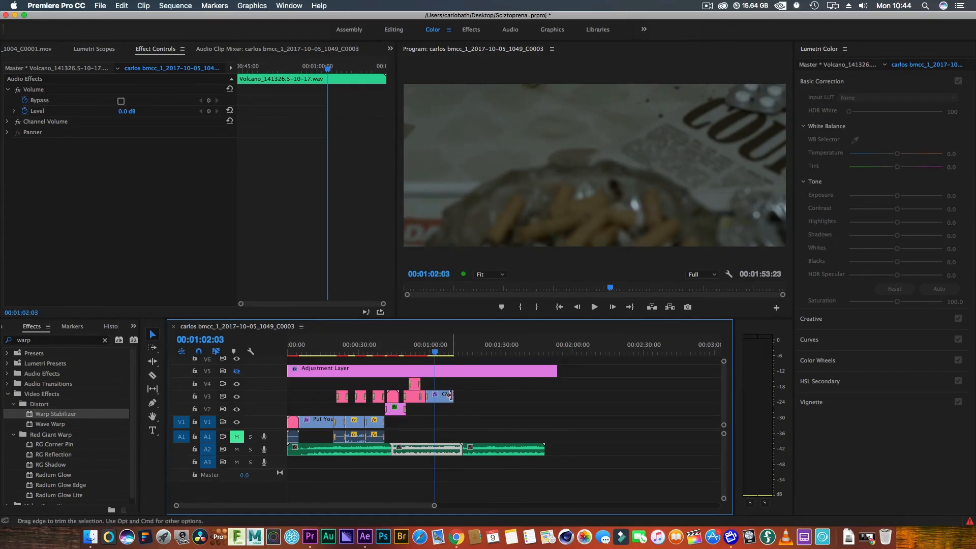
pyautogui.moveTo(452, 396); pyautogui.dragTo(434, 395)
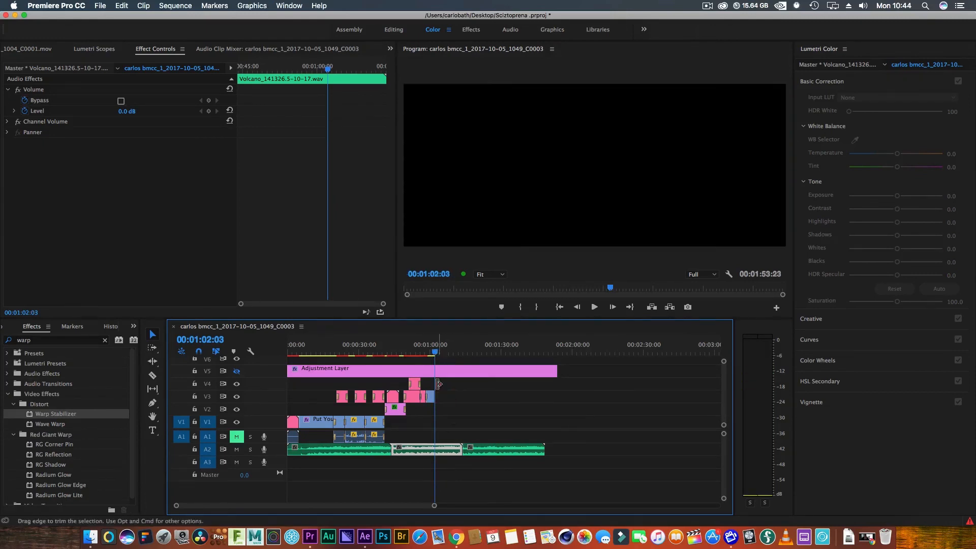
# Step: Play the title sequence from 00:00:43:17 through the end of the trimmed ashtray clip, stopping at 00:01:02:17
pyautogui.moveTo(435, 354); pyautogui.dragTo(391, 352)
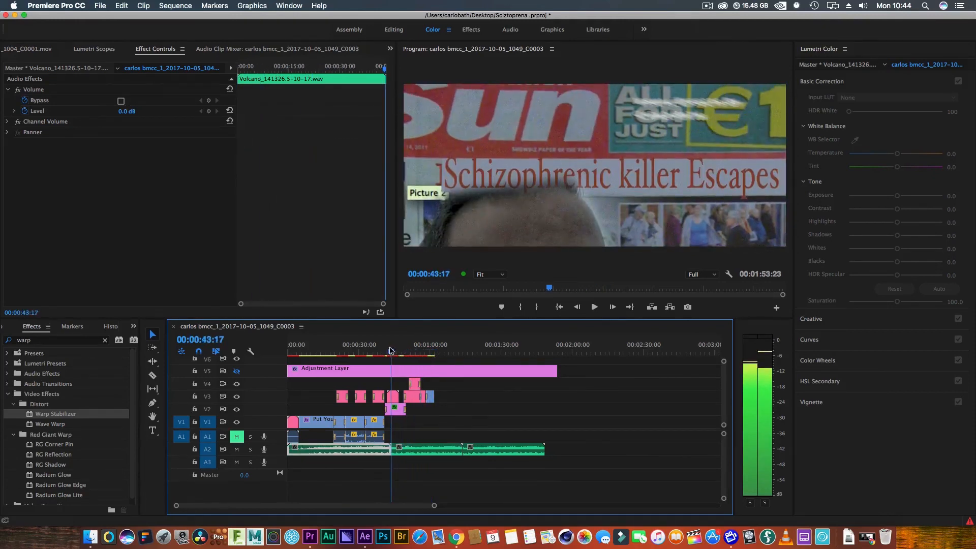
pyautogui.click(593, 306)
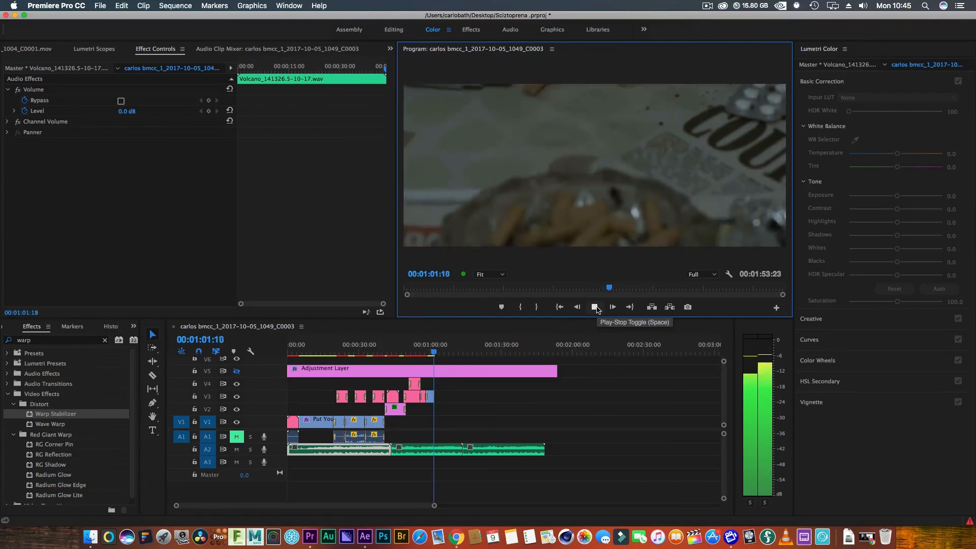
pyautogui.click(595, 307)
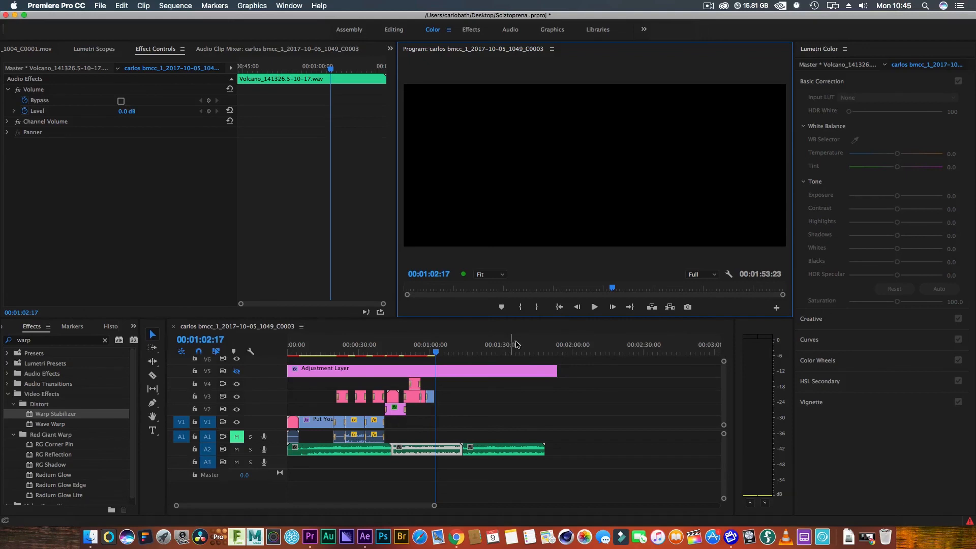
# Step: Scrub from the sunglasses close-up at 00:00:53:14 to the pill-packet shot at 00:00:57:05 to inspect both shots
pyautogui.moveTo(435, 505); pyautogui.dragTo(555, 506)
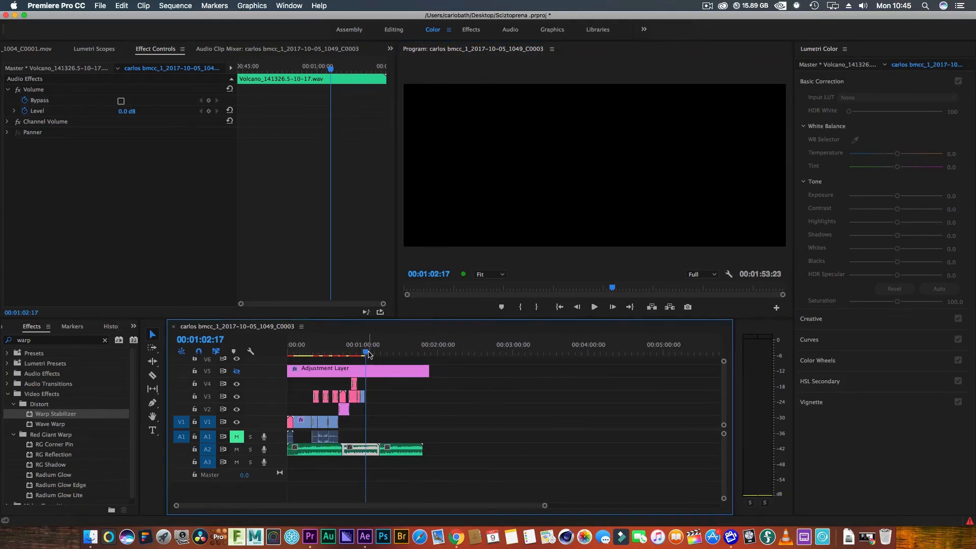
pyautogui.moveTo(367, 353)
pyautogui.mouseDown()
pyautogui.moveTo(304, 358)
pyautogui.moveTo(354, 364)
pyautogui.mouseUp()
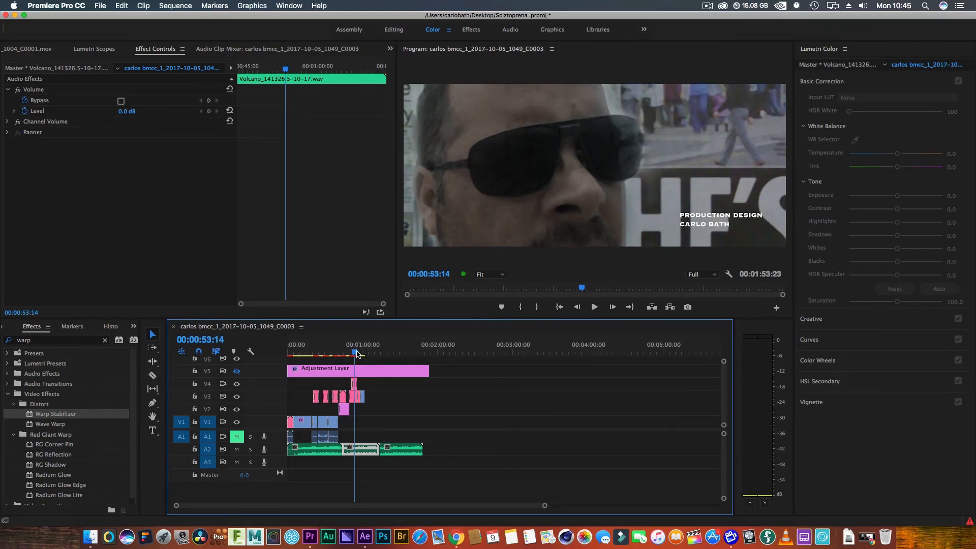
pyautogui.moveTo(357, 354); pyautogui.dragTo(360, 354)
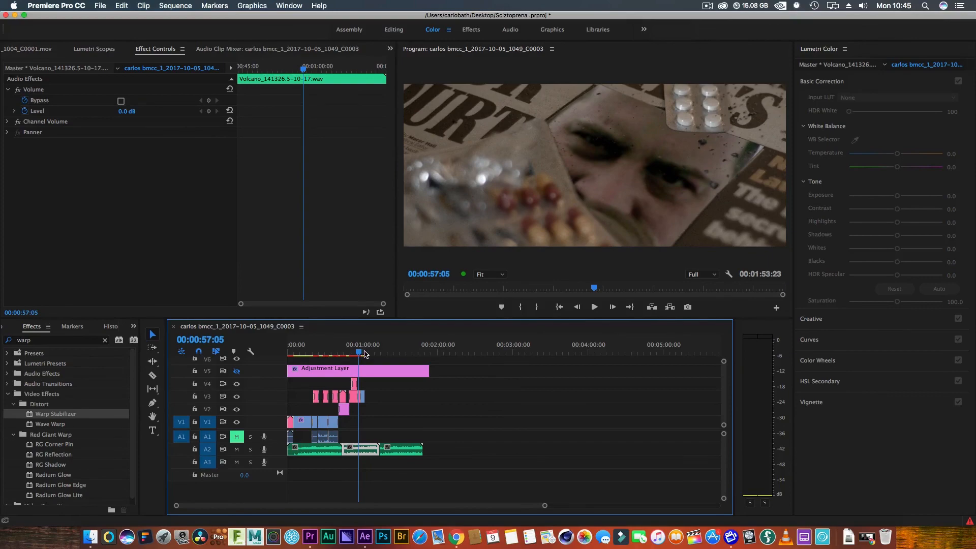